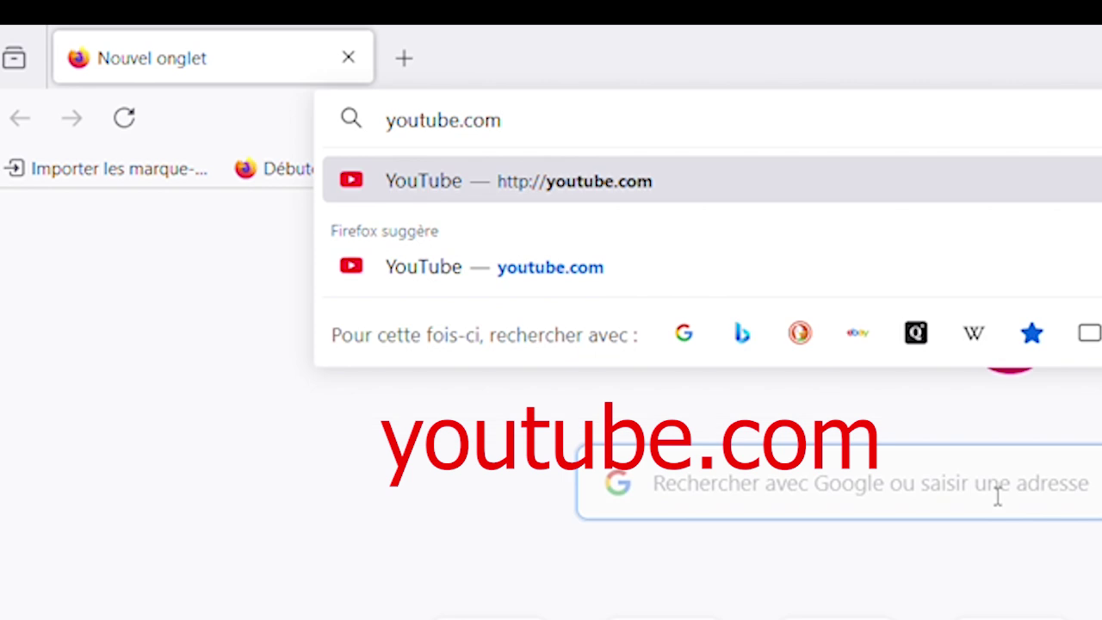
Step: Open youtube.com and start creating a Google account for personal use from the sign-in page
{"action": "key", "text": "Return"}
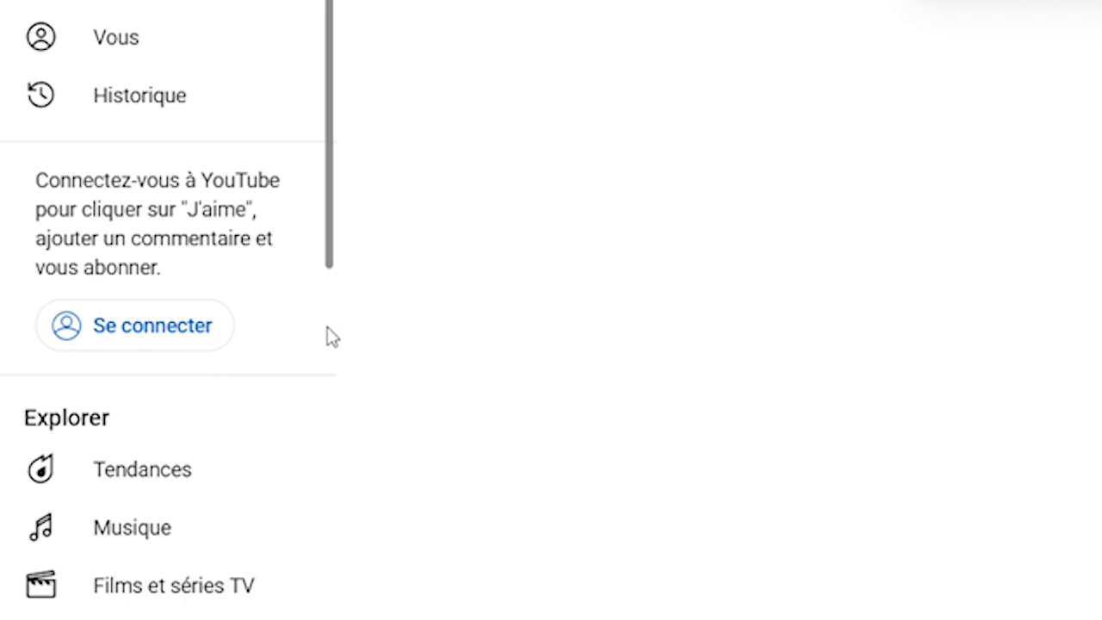
{"action": "left_click", "coordinate": [190, 332]}
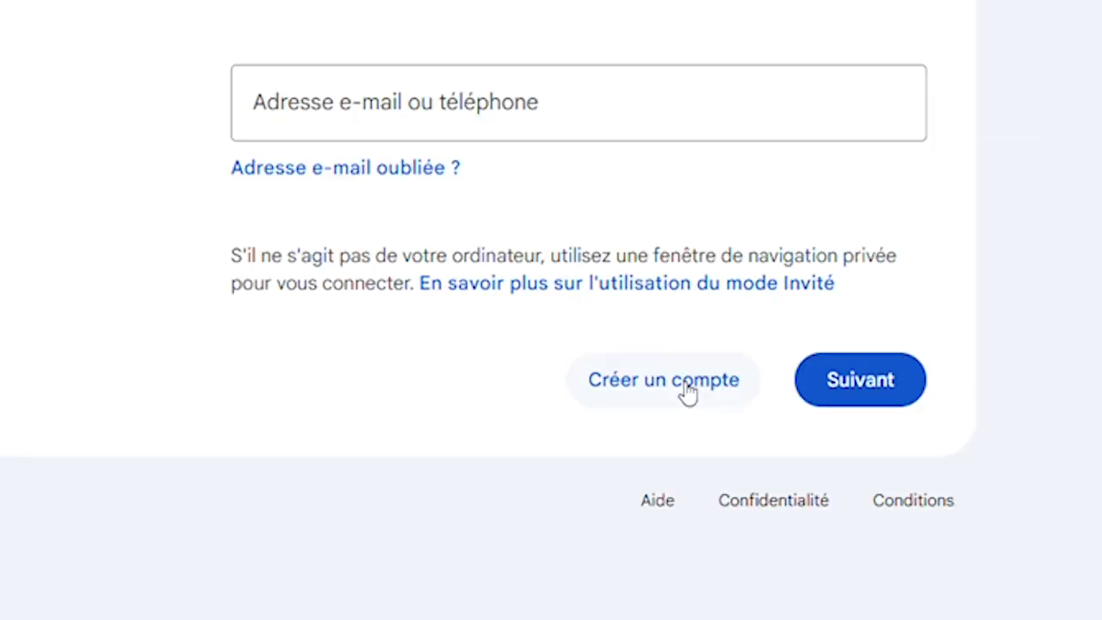
{"action": "left_click", "coordinate": [688, 392]}
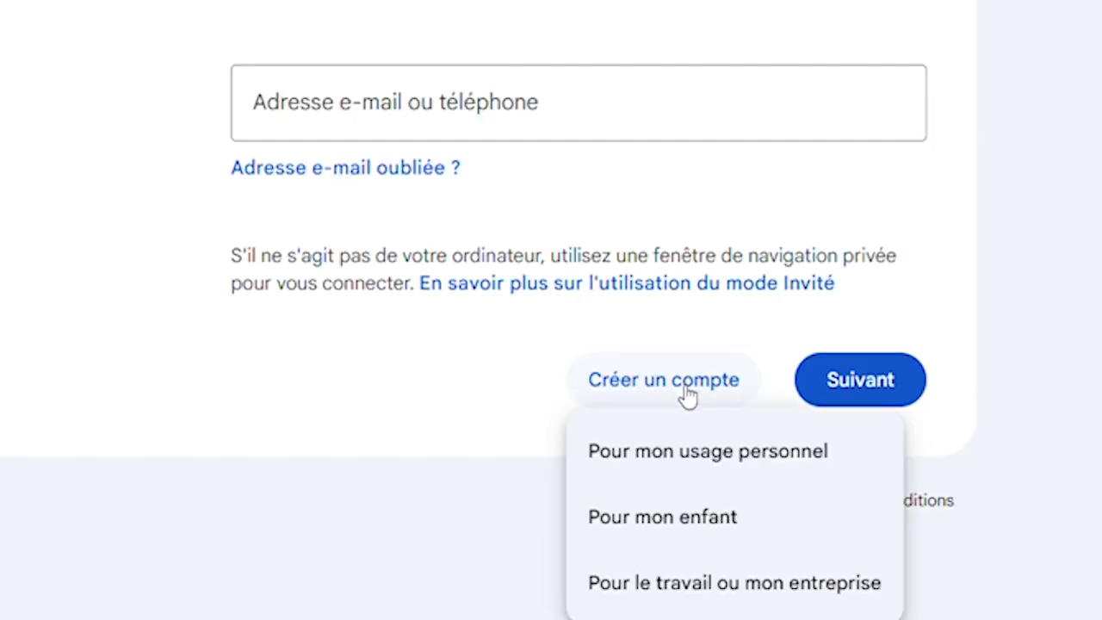
{"action": "left_click", "coordinate": [701, 456]}
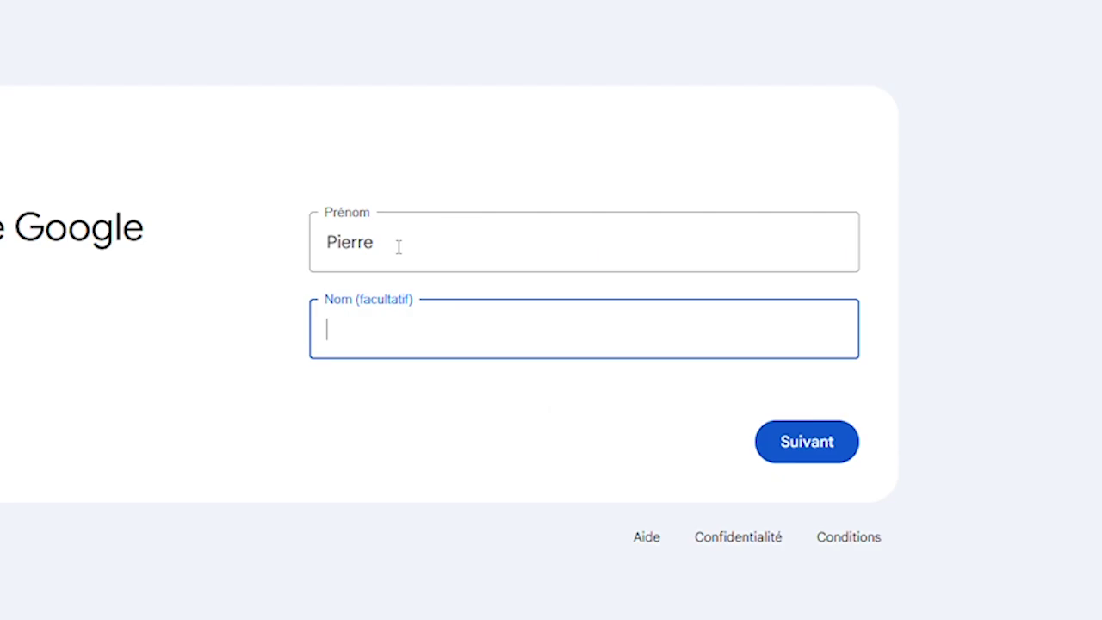
Step: Replace the first name, fill in the last name and continue the account creation
{"action": "left_click", "coordinate": [398, 247]}
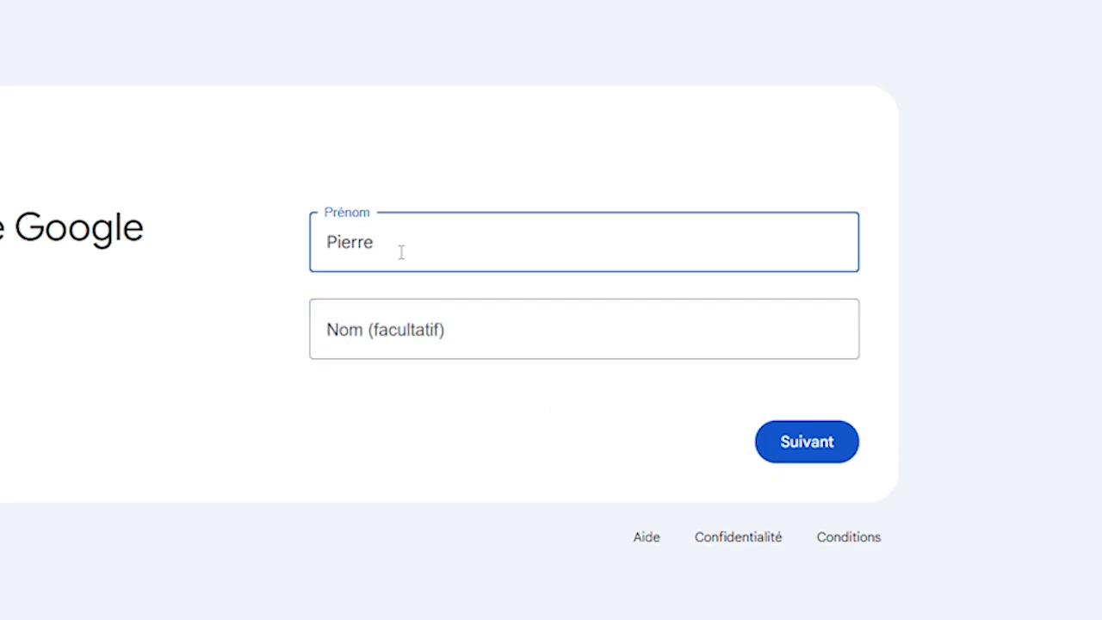
{"action": "key", "text": "BackSpace"}
{"action": "key", "text": "BackSpace"}
{"action": "key", "text": "BackSpace"}
{"action": "key", "text": "BackSpace"}
{"action": "key", "text": "BackSpace"}
{"action": "key", "text": "BackSpace"}
{"action": "type", "text": "le chat"}
{"action": "left_click", "coordinate": [440, 337]}
{"action": "type", "text": "marran"}
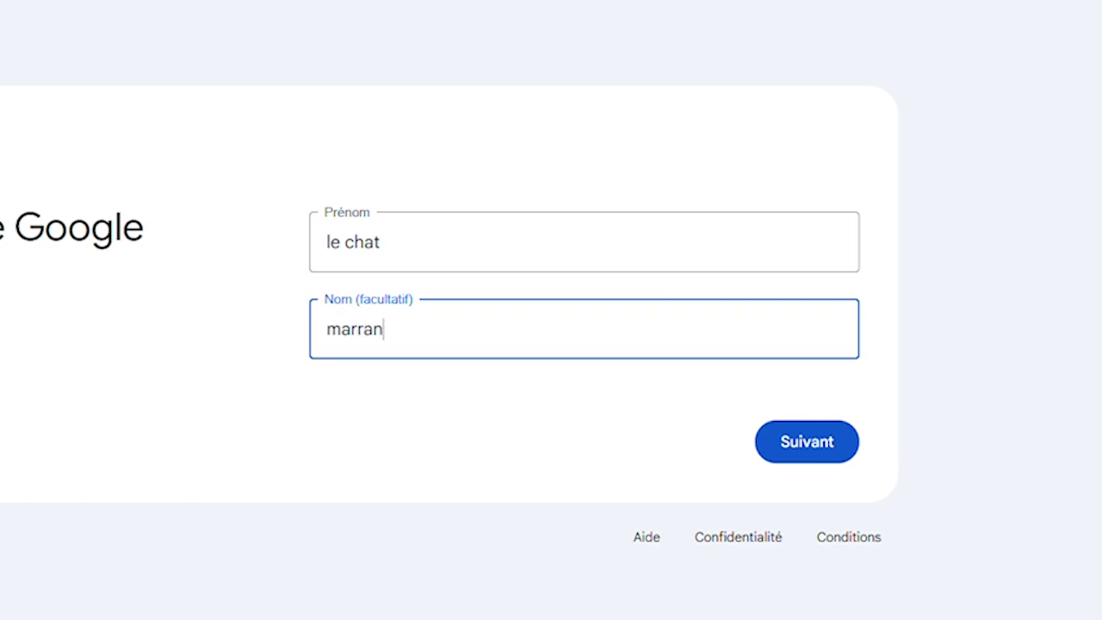
{"action": "type", "text": "t"}
{"action": "left_click", "coordinate": [799, 456]}
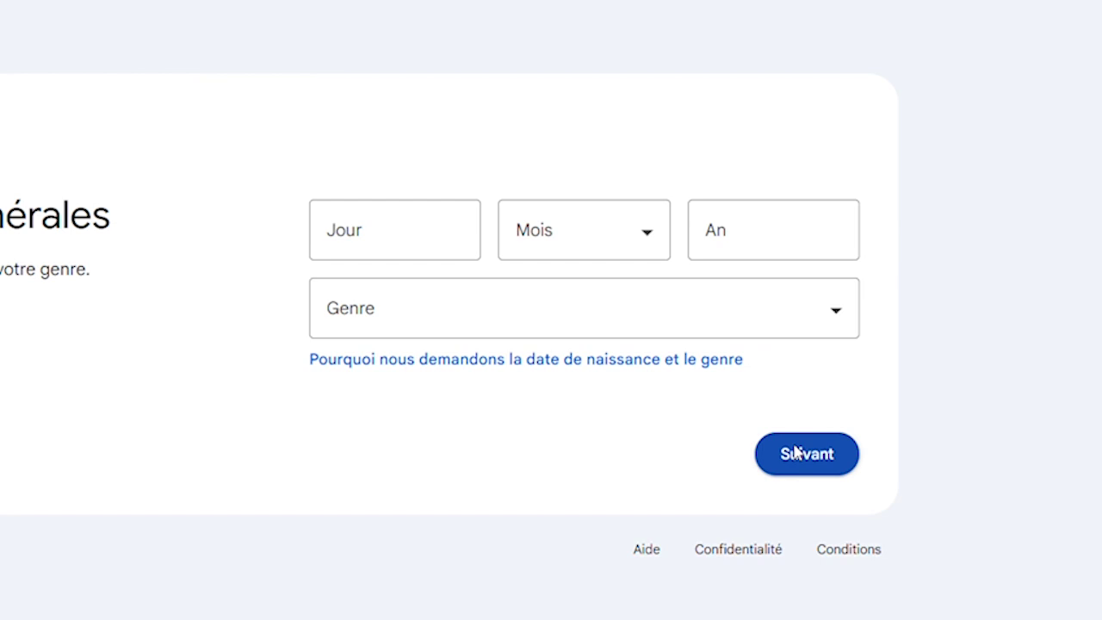
Step: Fill in the date of birth, choose a gender and continue the account creation
{"action": "left_click", "coordinate": [459, 240]}
{"action": "type", "text": "10"}
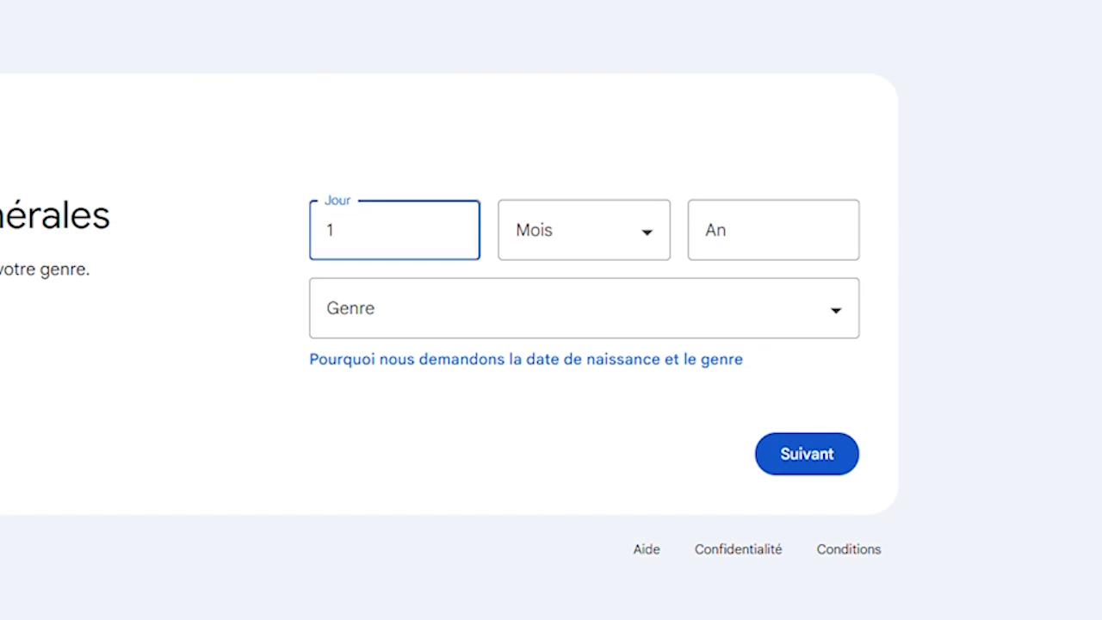
{"action": "left_click", "coordinate": [587, 238]}
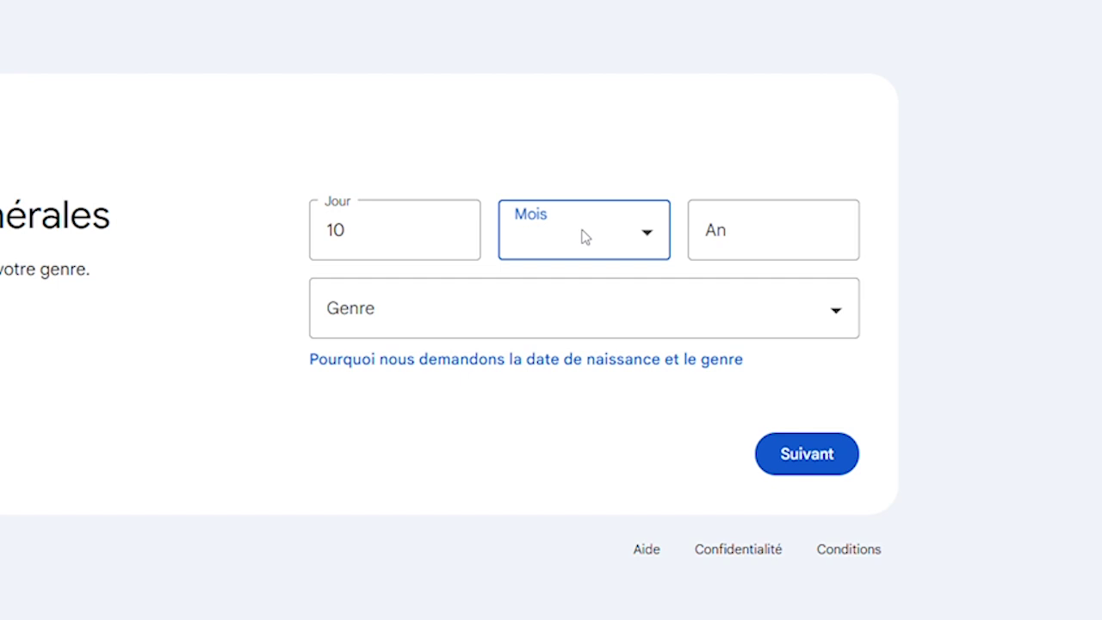
{"action": "left_click", "coordinate": [564, 317]}
{"action": "left_click", "coordinate": [740, 231]}
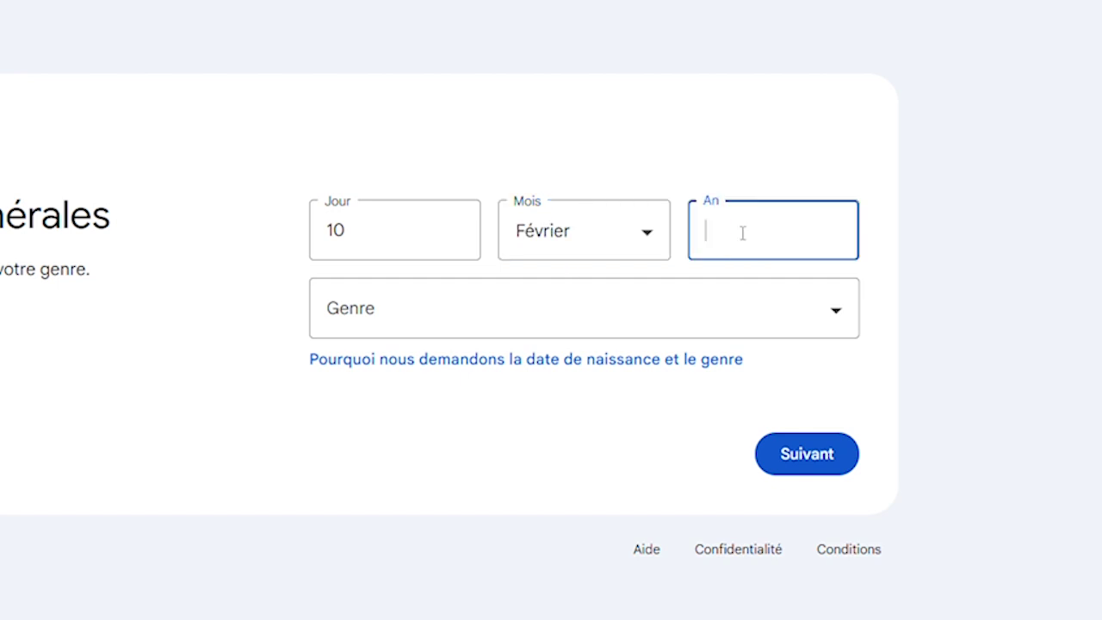
{"action": "type", "text": "1959"}
{"action": "left_click", "coordinate": [398, 315]}
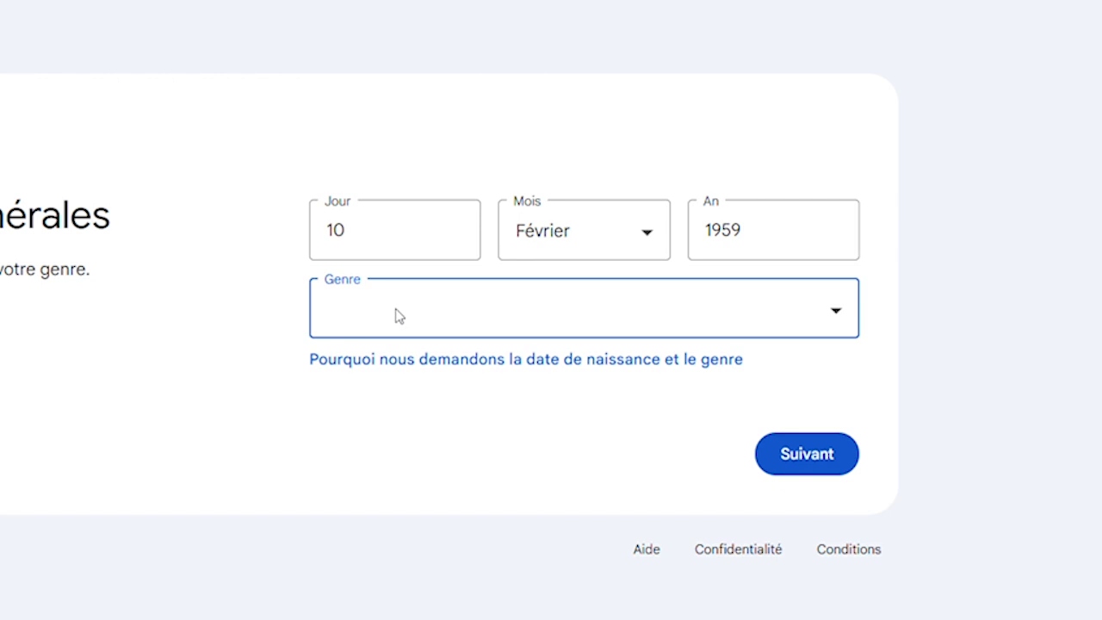
{"action": "left_click", "coordinate": [417, 431]}
{"action": "left_click", "coordinate": [810, 456]}
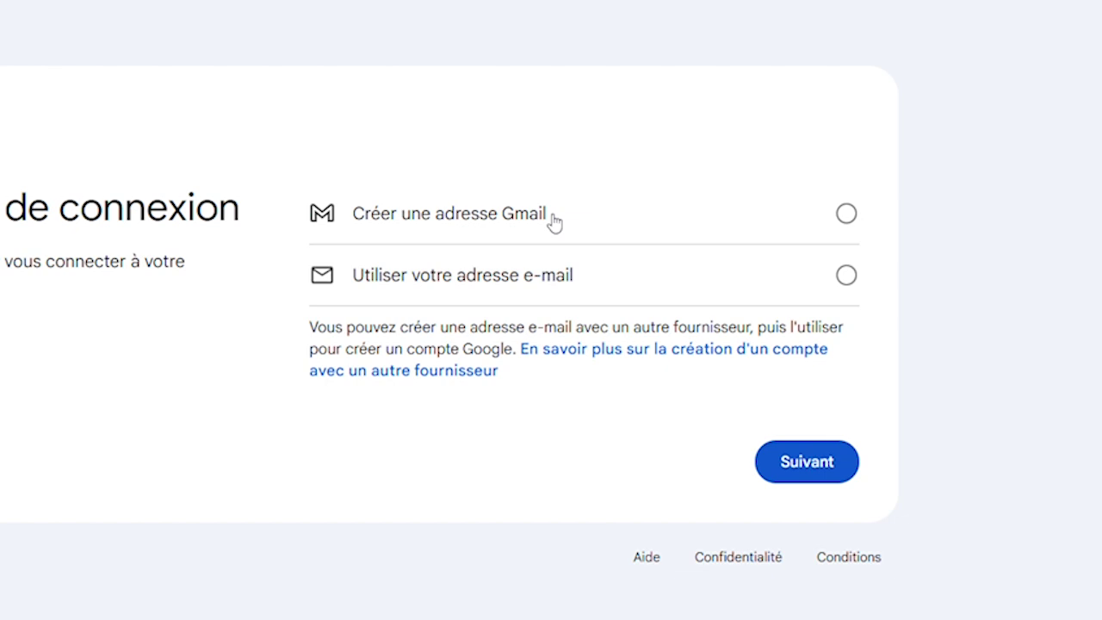
Step: Choose to create a Gmail address, select the first suggested address and continue
{"action": "left_click", "coordinate": [555, 222]}
{"action": "left_click", "coordinate": [819, 463]}
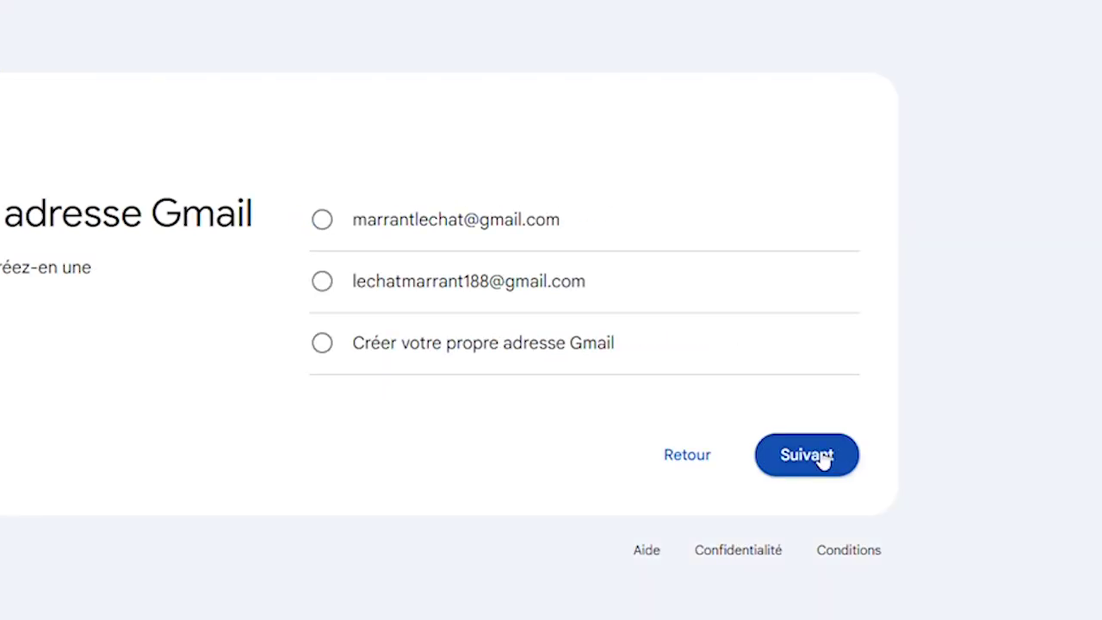
{"action": "left_click", "coordinate": [326, 223]}
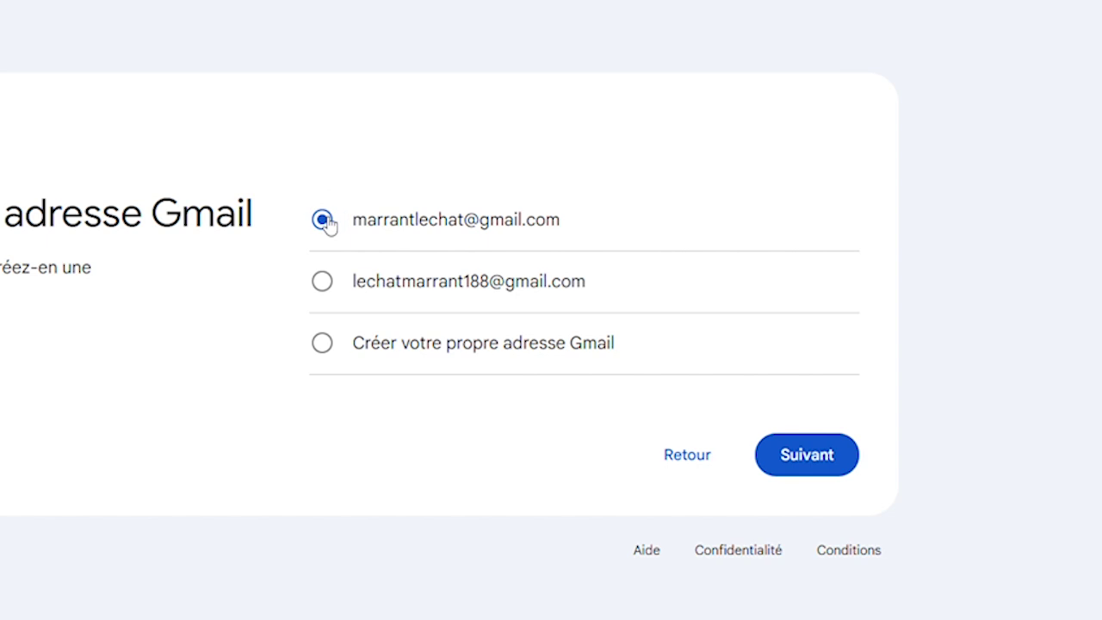
{"action": "left_click", "coordinate": [807, 456]}
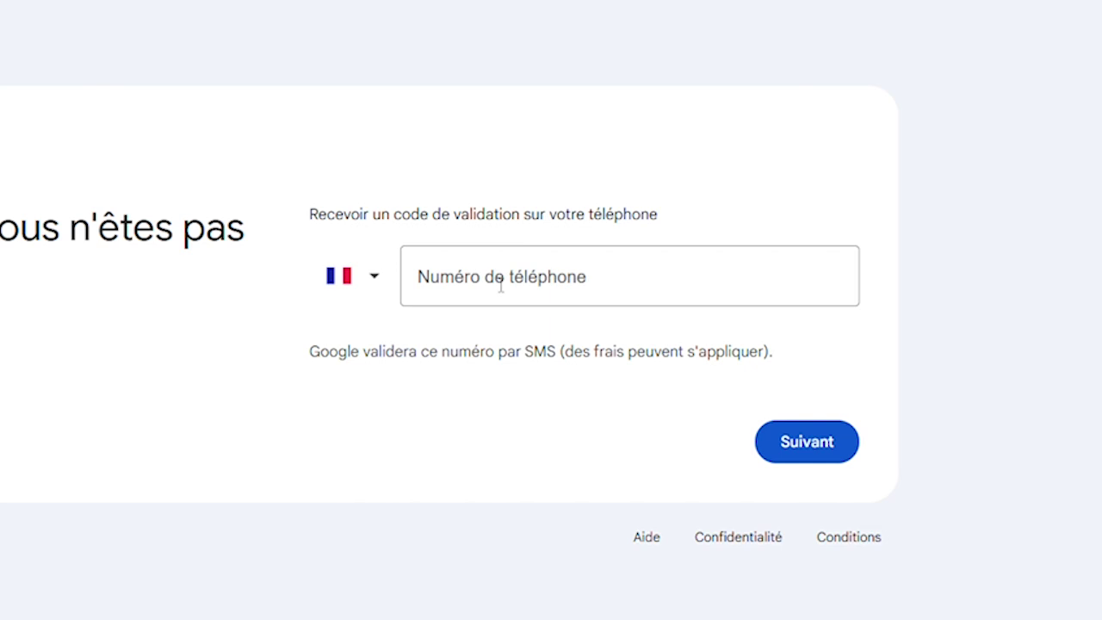
Step: Submit the phone number for SMS validation and confirm it with the six-digit verification code
{"action": "left_click", "coordinate": [500, 286]}
{"action": "type", "text": "XXXXXXXX"}
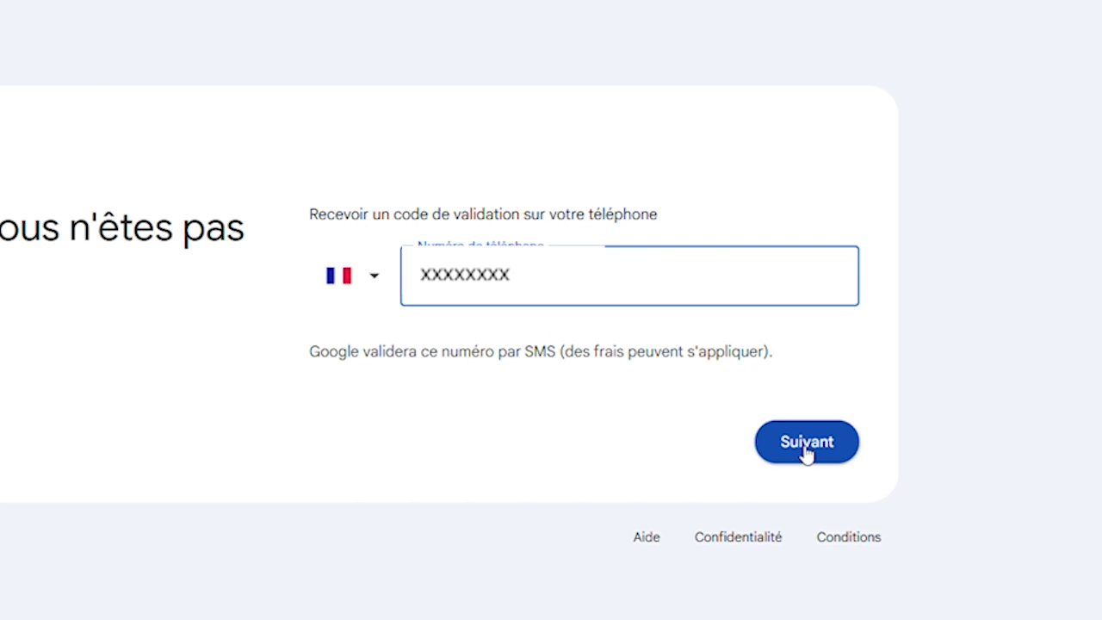
{"action": "left_click", "coordinate": [804, 454]}
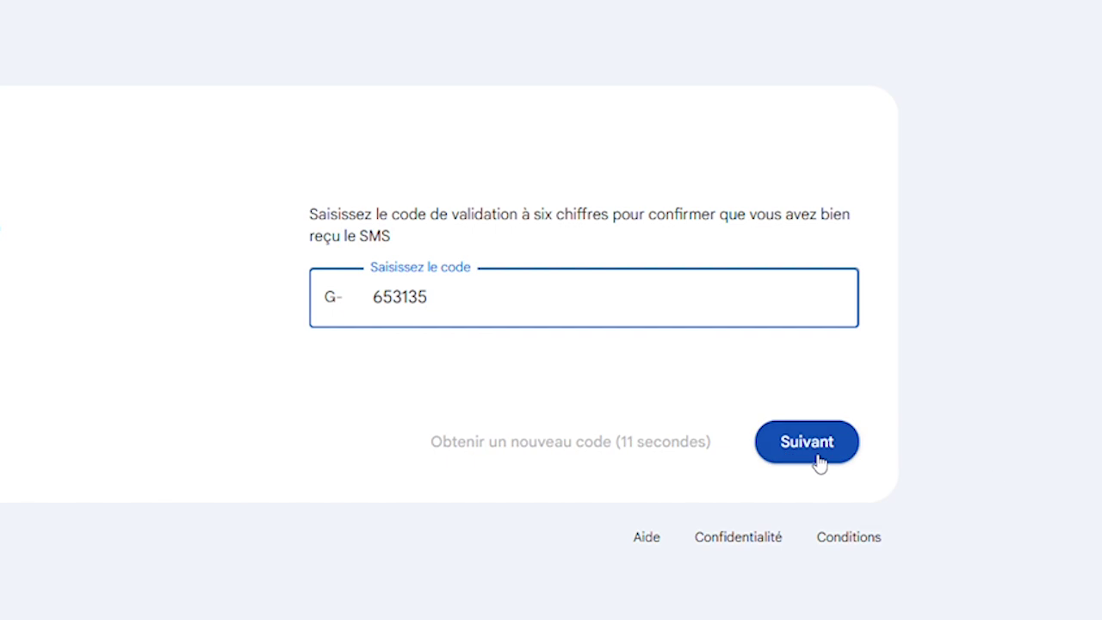
{"action": "left_click", "coordinate": [814, 451]}
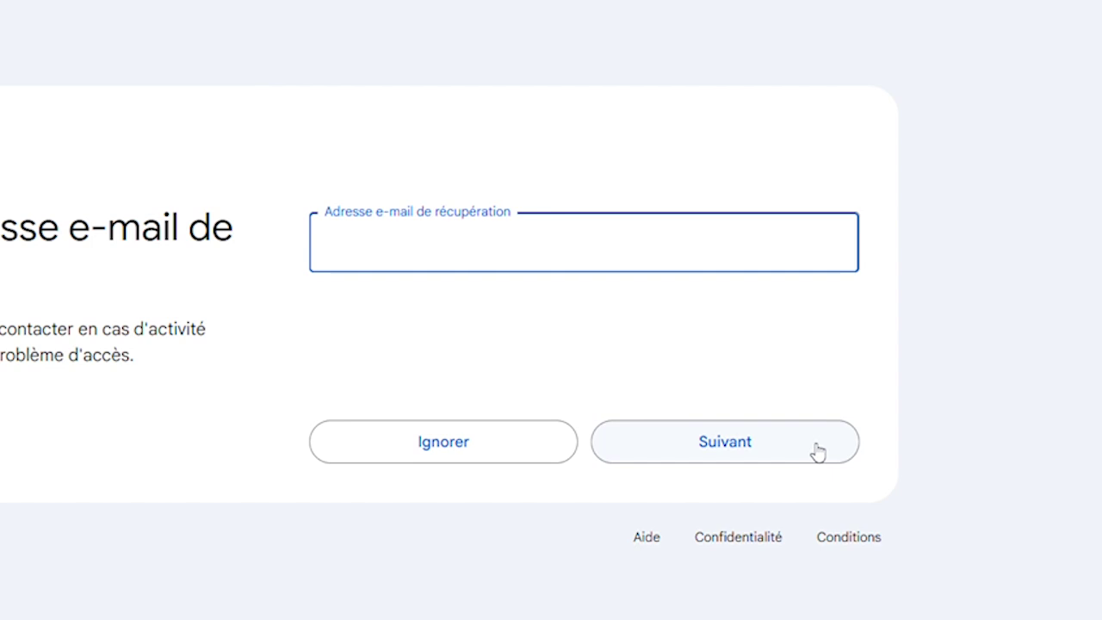
Step: Skip the recovery e-mail address and recovery phone number, and continue to the settings selection
{"action": "left_click", "coordinate": [436, 449]}
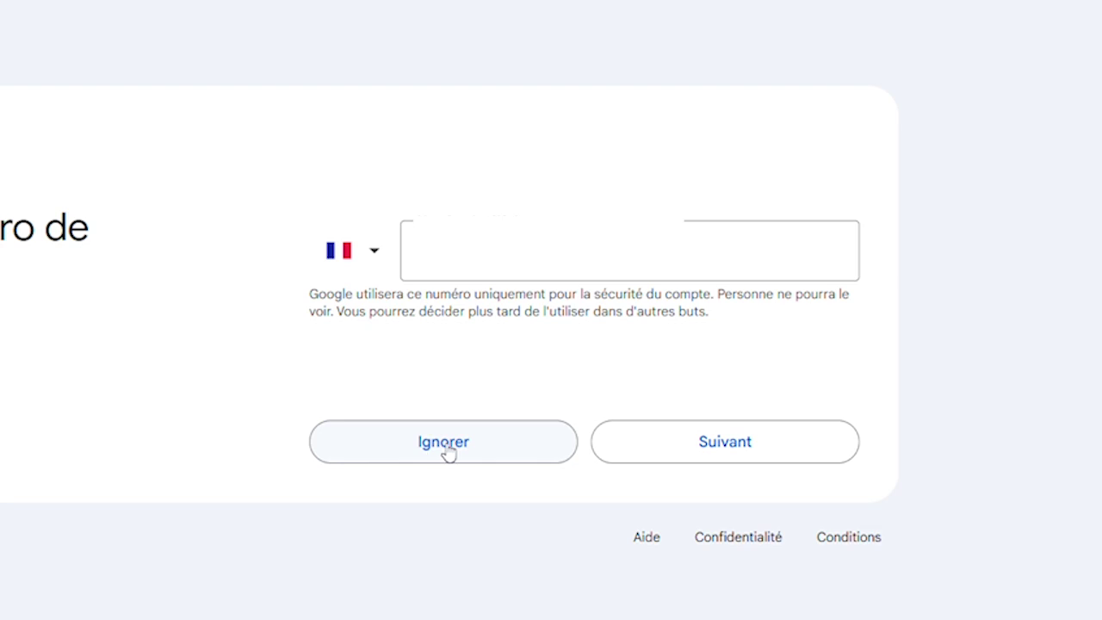
{"action": "left_click", "coordinate": [462, 444]}
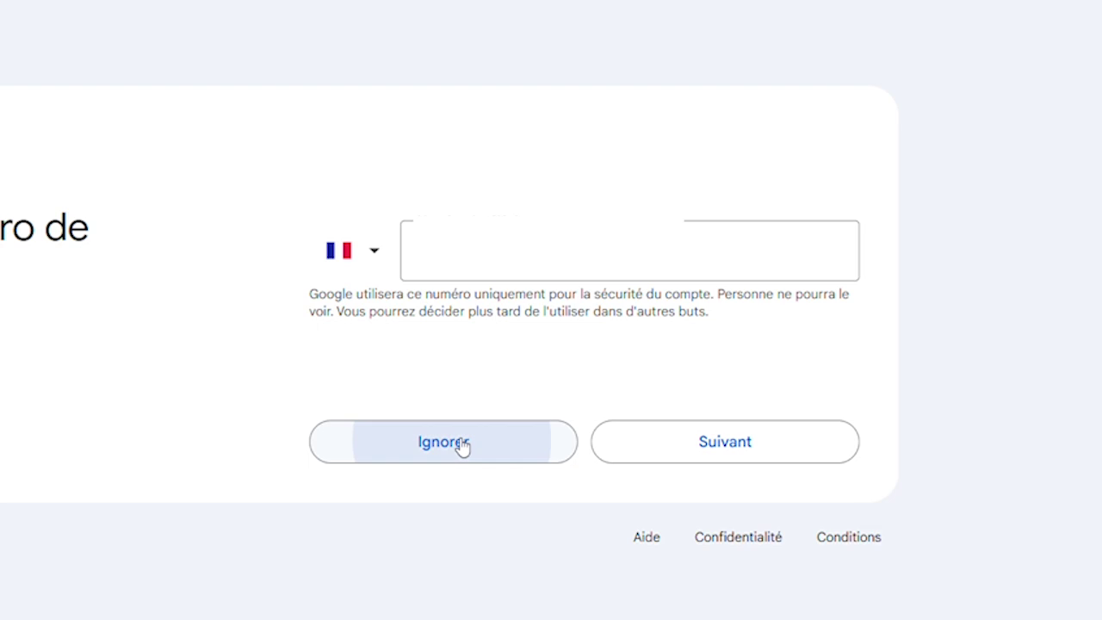
{"action": "left_click", "coordinate": [1001, 405]}
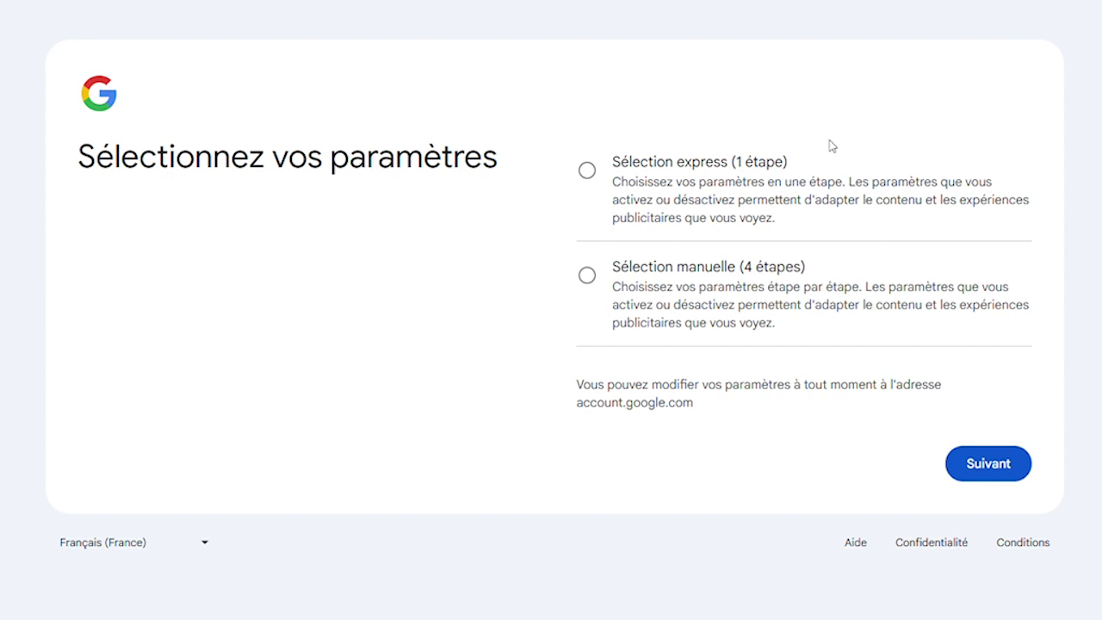
Step: Choose the one-step express selection (Sélection express) and accept all the personalization settings
{"action": "left_click", "coordinate": [588, 175]}
{"action": "left_click", "coordinate": [991, 465]}
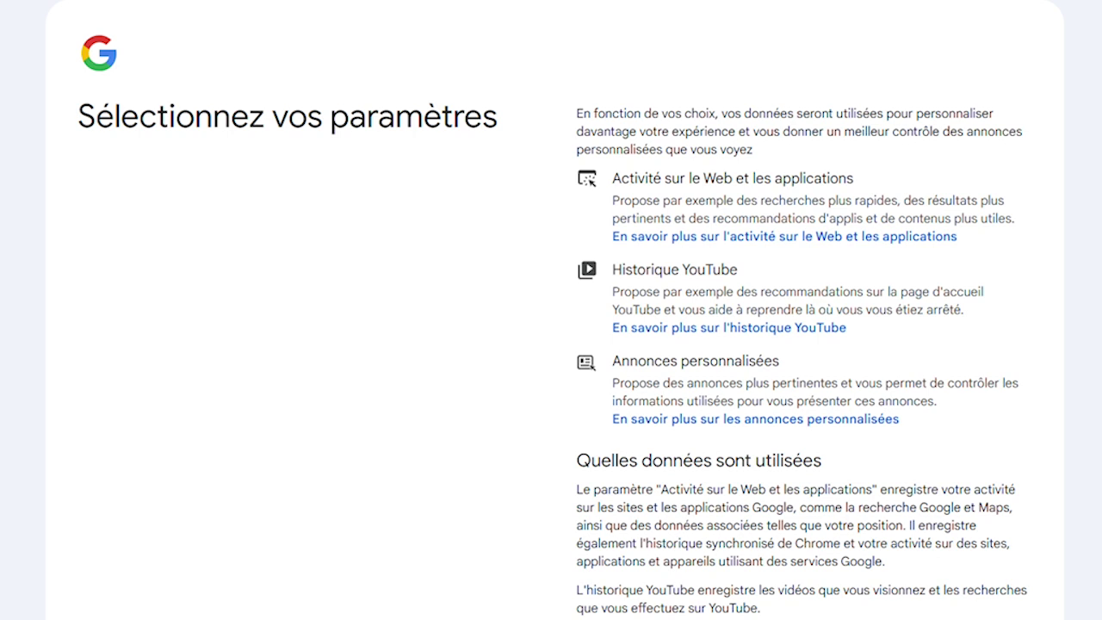
{"action": "scroll", "coordinate": [552, 310], "scroll_direction": "down", "scroll_amount": 8}
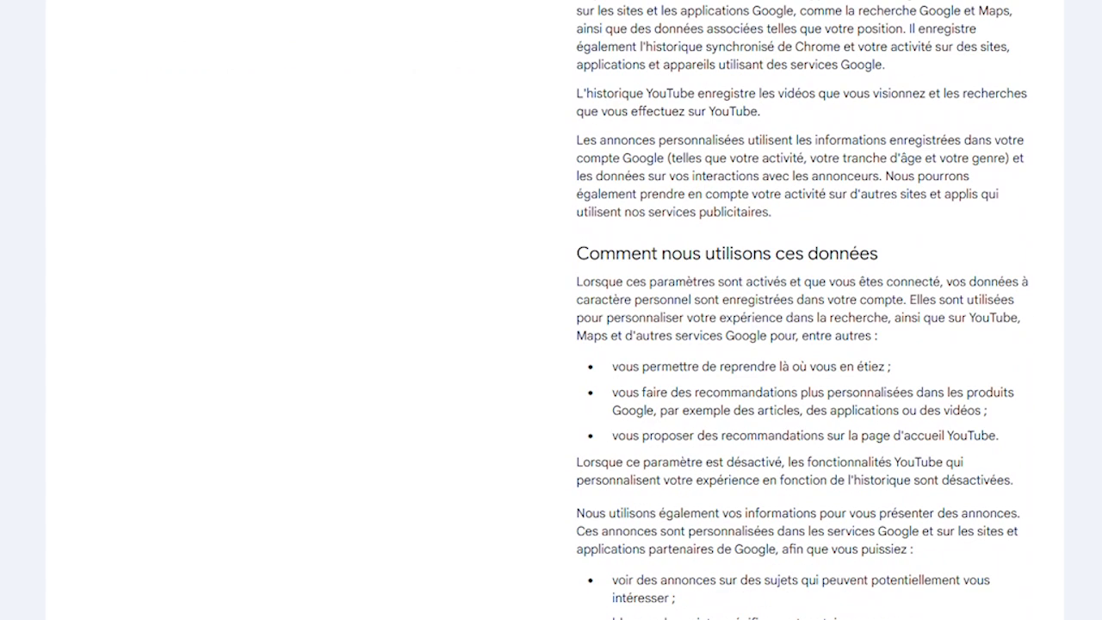
{"action": "scroll", "coordinate": [552, 310], "scroll_direction": "down", "scroll_amount": 2}
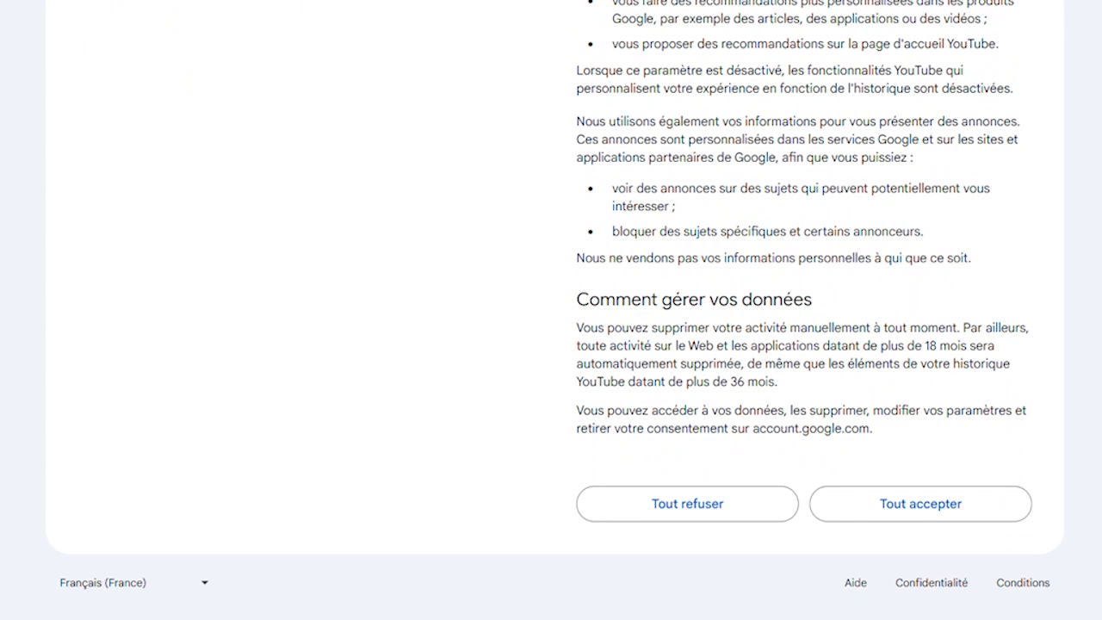
{"action": "left_click", "coordinate": [914, 508]}
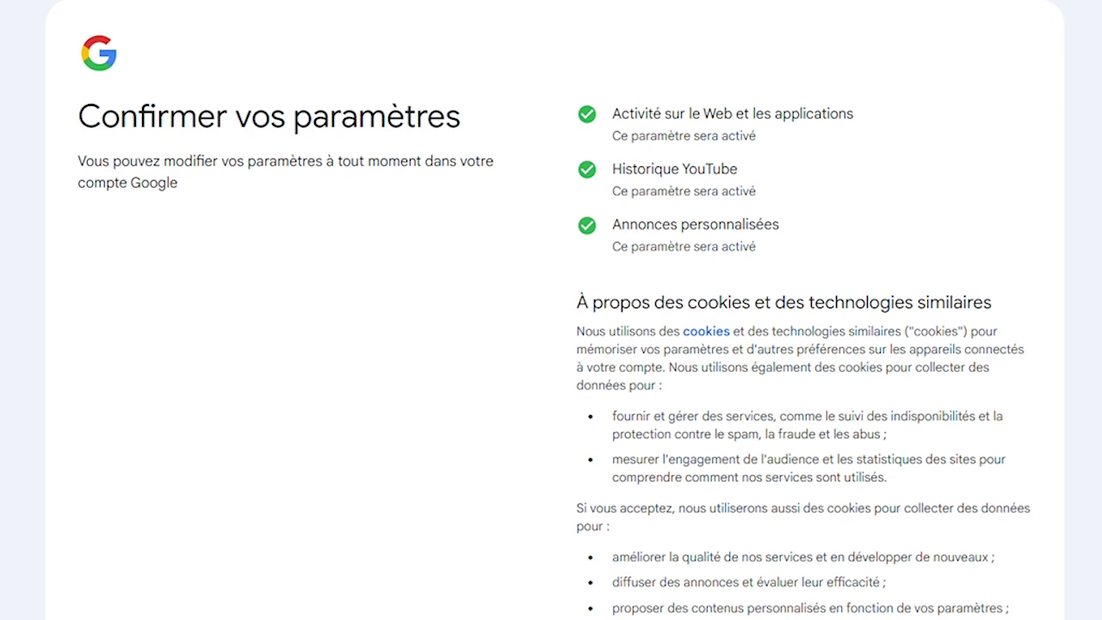
Step: Confirm the account settings and accept Google's privacy rules and terms of use
{"action": "scroll", "coordinate": [551, 310], "scroll_direction": "down", "scroll_amount": 6}
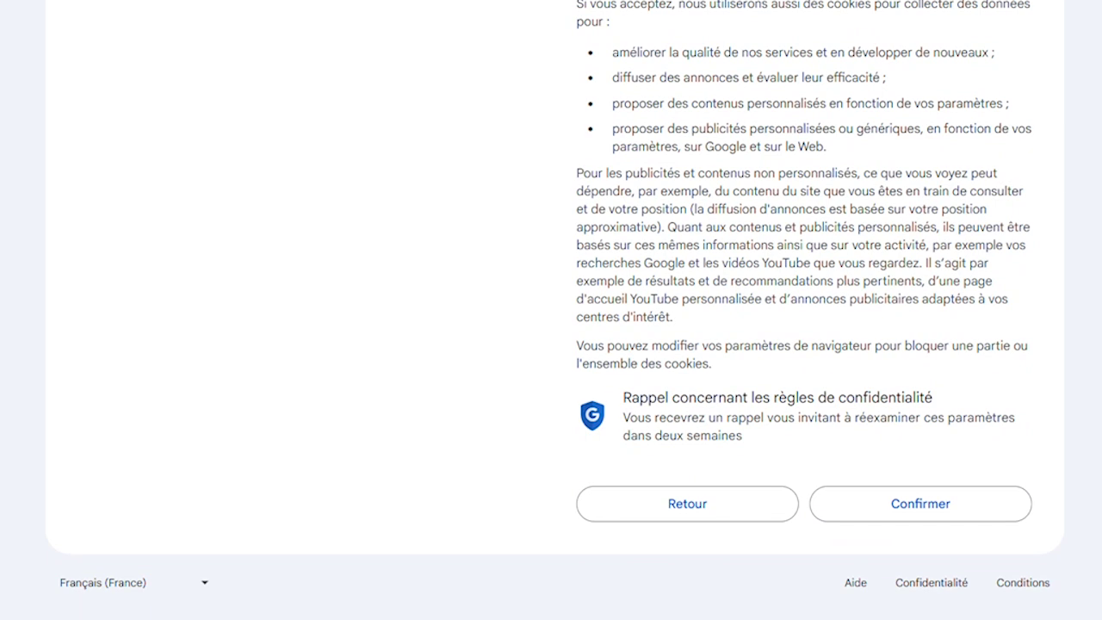
{"action": "left_click", "coordinate": [899, 507]}
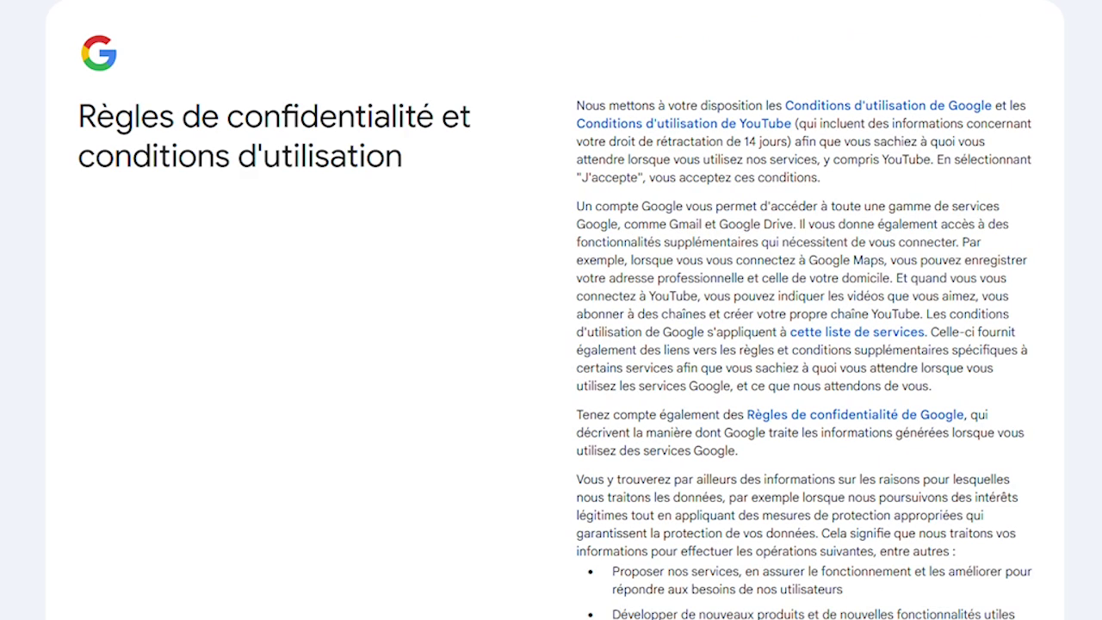
{"action": "scroll", "coordinate": [555, 310], "scroll_direction": "down", "scroll_amount": 10}
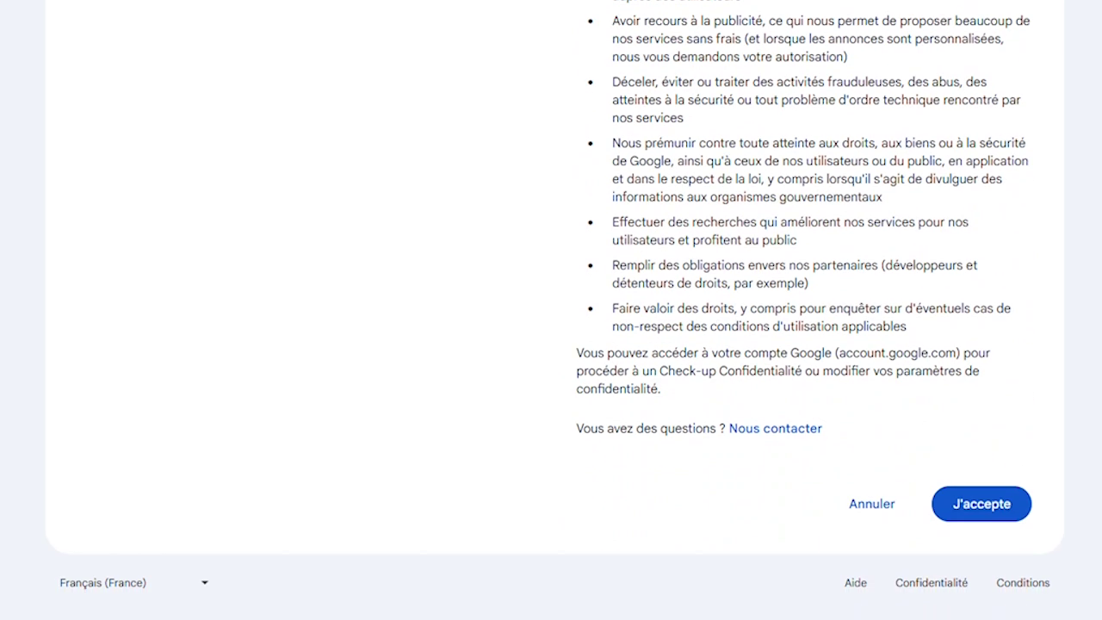
{"action": "left_click", "coordinate": [982, 507]}
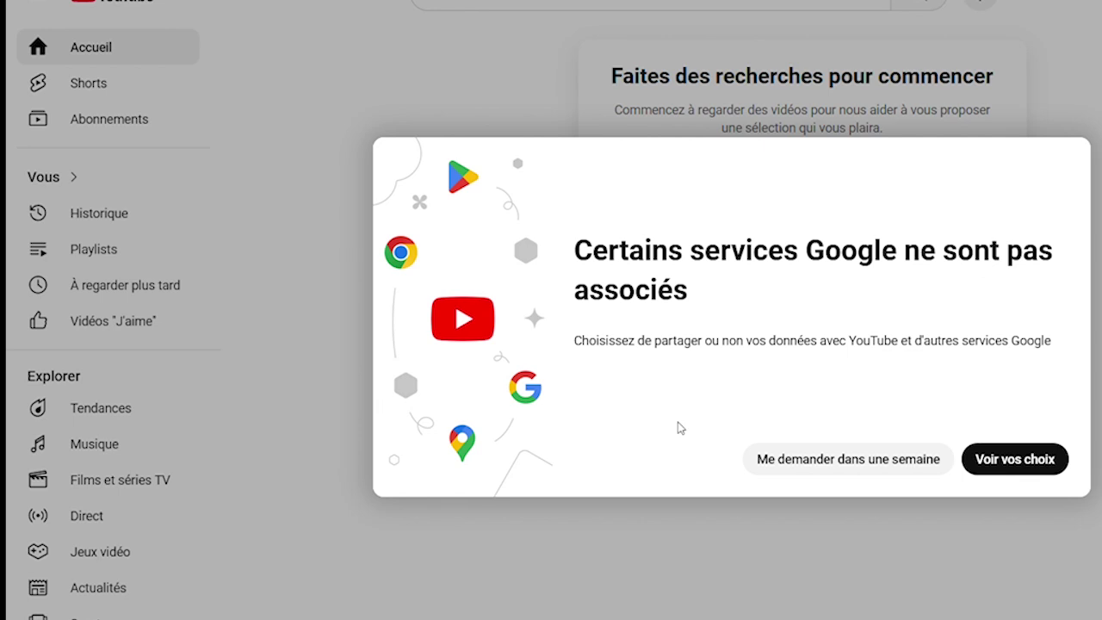
Step: View the choices for linked Google services and decline associating YouTube with other Google services
{"action": "left_click", "coordinate": [1014, 459]}
{"action": "scroll", "coordinate": [928, 439], "scroll_direction": "down", "scroll_amount": 10}
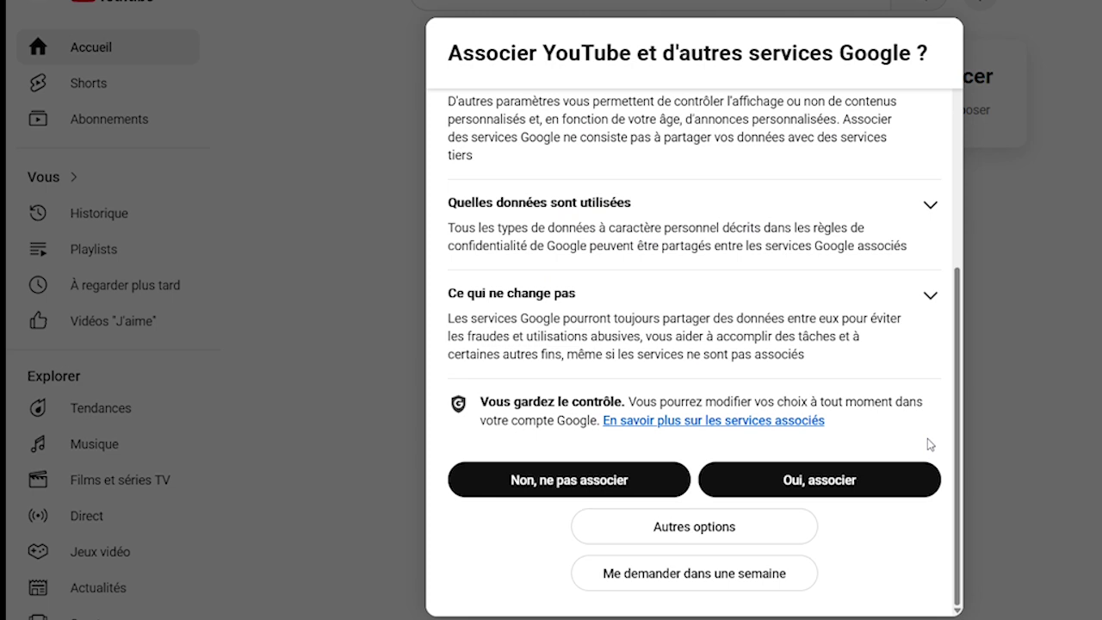
{"action": "left_click", "coordinate": [541, 487]}
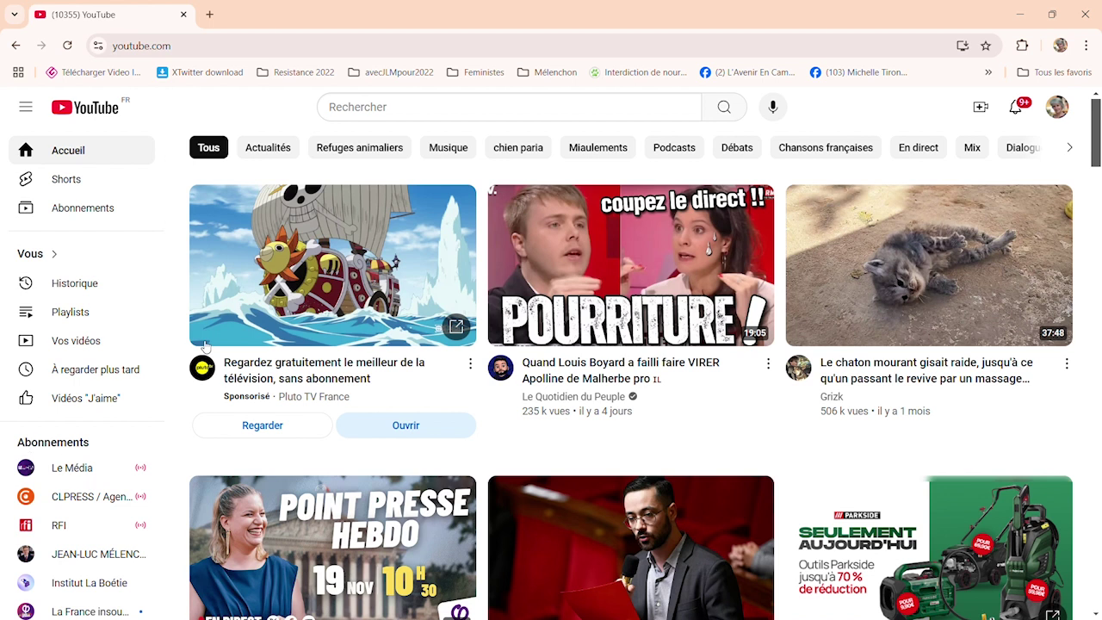
Step: Look through the subscriptions list, open the JEAN-LUC MÉLENCHON channel and display its subscription notification options
{"action": "left_click_drag", "start_coordinate": [170, 278], "coordinate": [174, 333]}
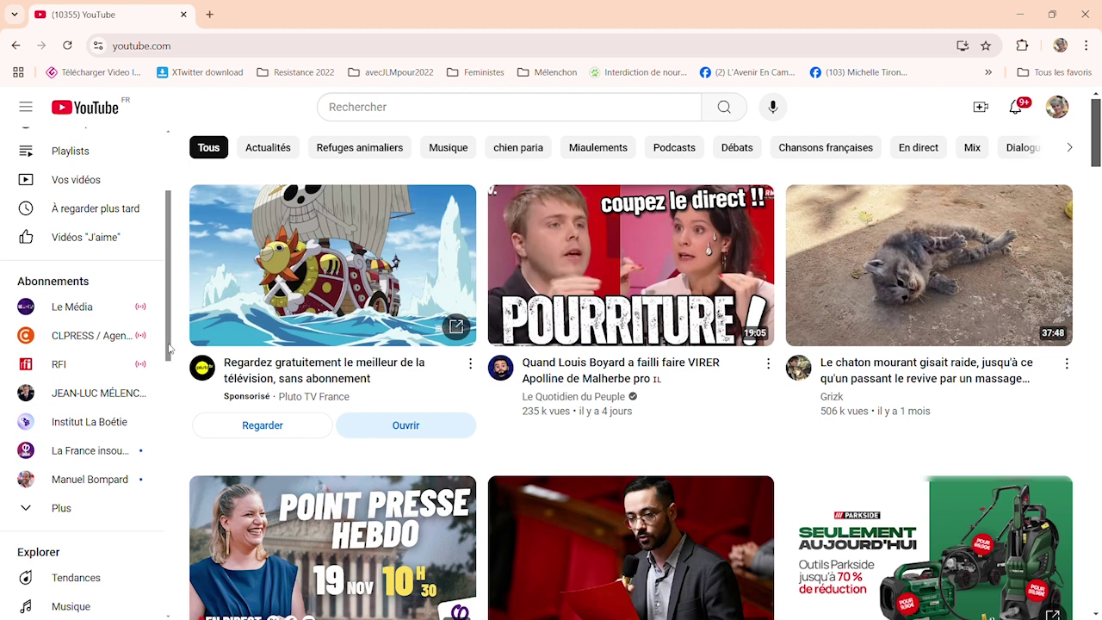
{"action": "scroll", "coordinate": [172, 344], "scroll_direction": "up", "scroll_amount": 1}
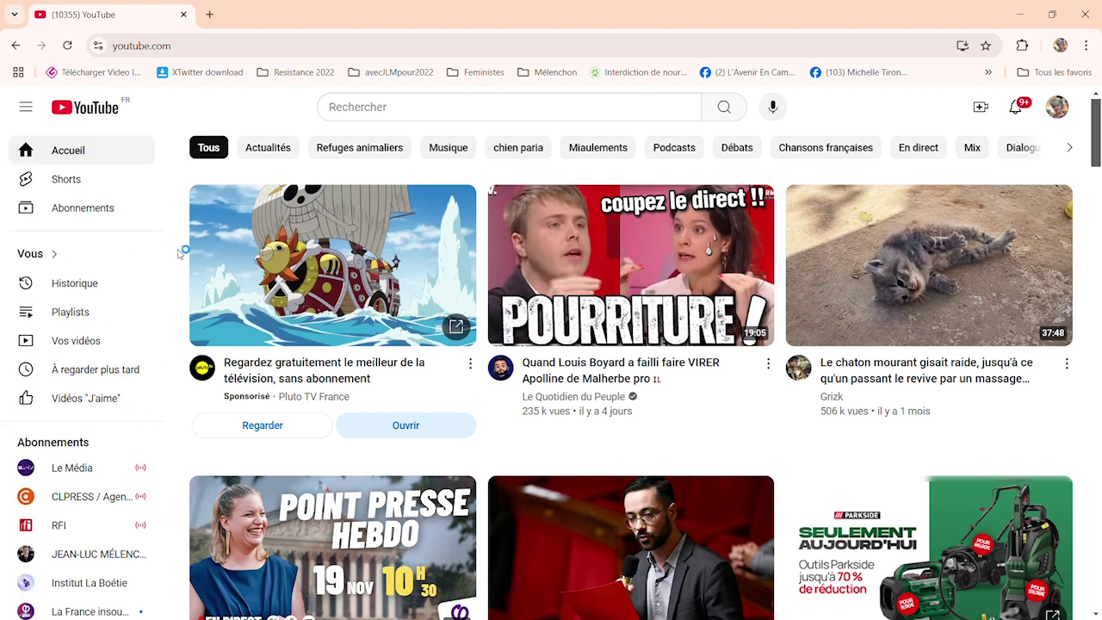
{"action": "left_click", "coordinate": [97, 556]}
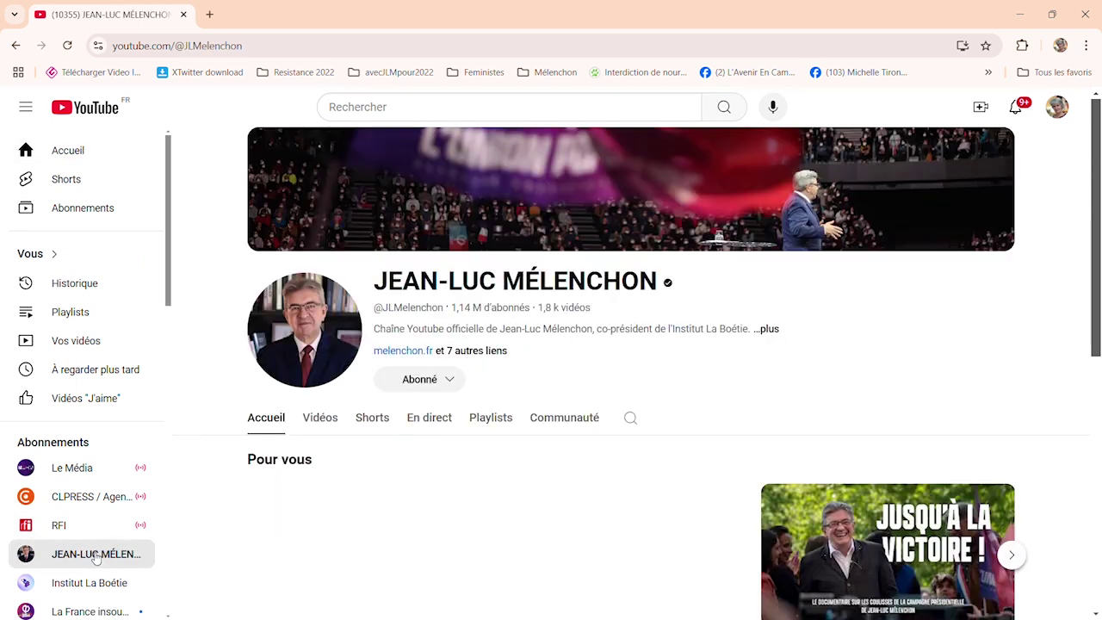
{"action": "left_click", "coordinate": [454, 381]}
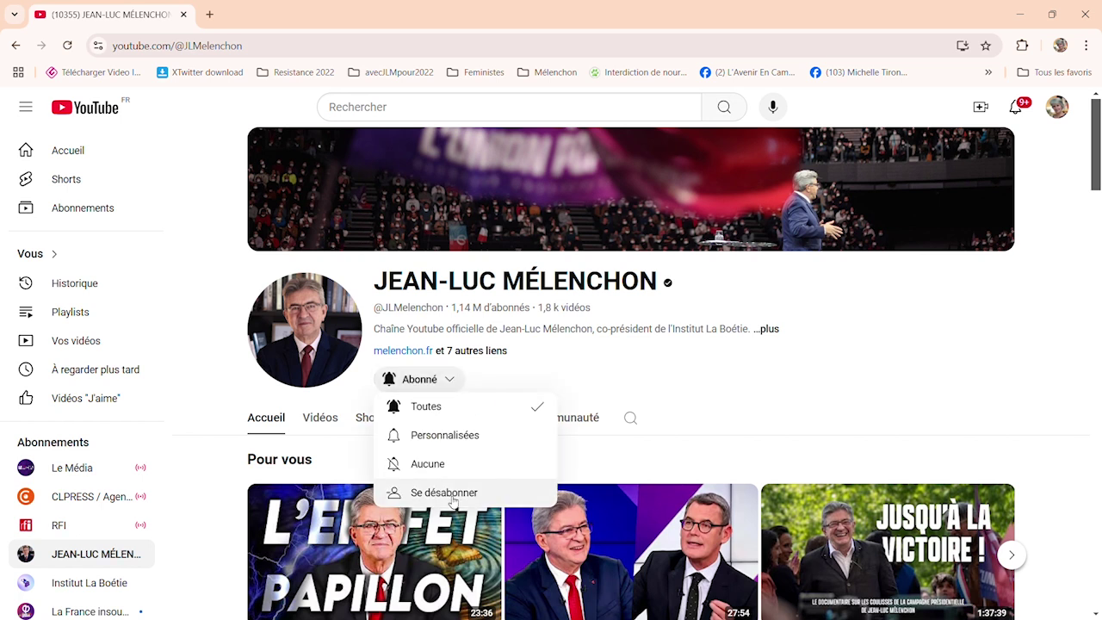
Step: Unsubscribe from the JEAN-LUC MÉLENCHON channel, and subscribe to it again with notifications set to Toutes
{"action": "left_click", "coordinate": [452, 493]}
{"action": "left_click", "coordinate": [620, 379]}
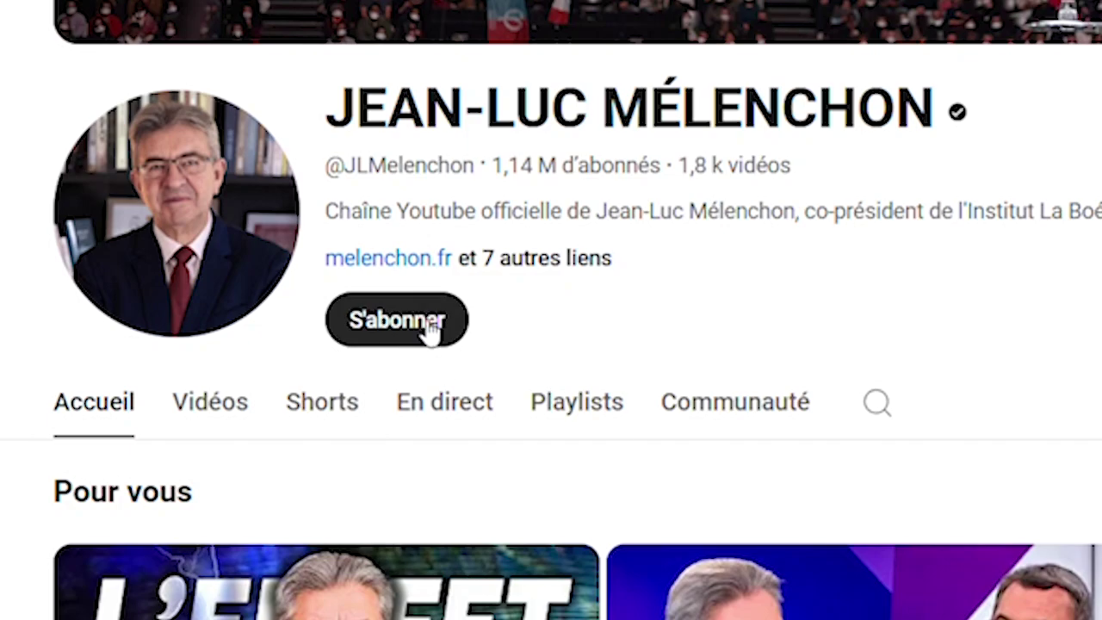
{"action": "left_click", "coordinate": [428, 326]}
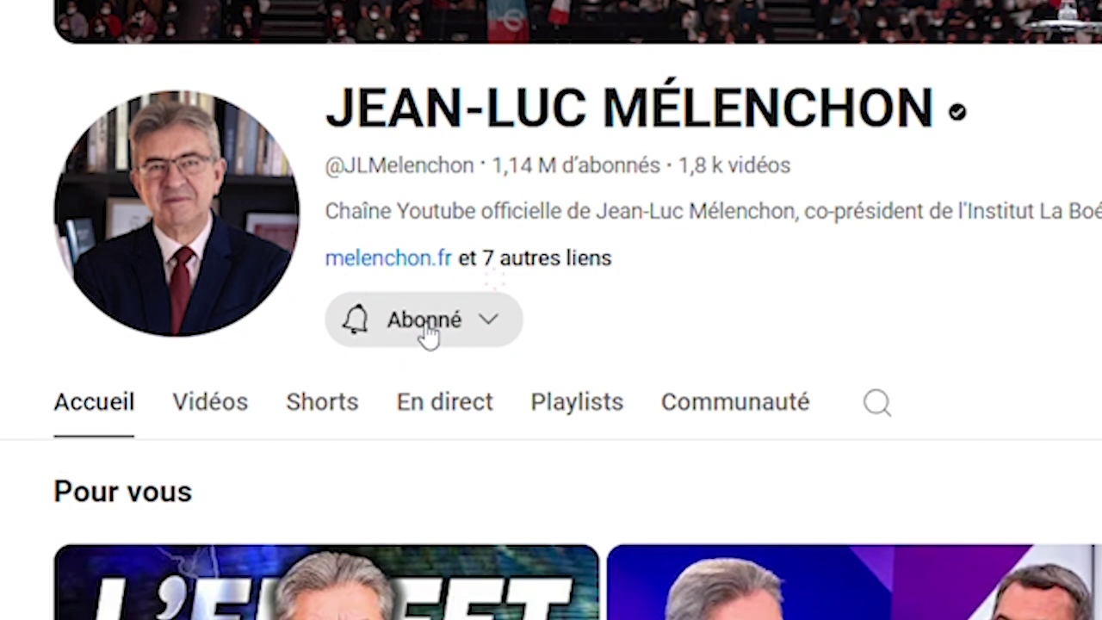
{"action": "left_click", "coordinate": [366, 326]}
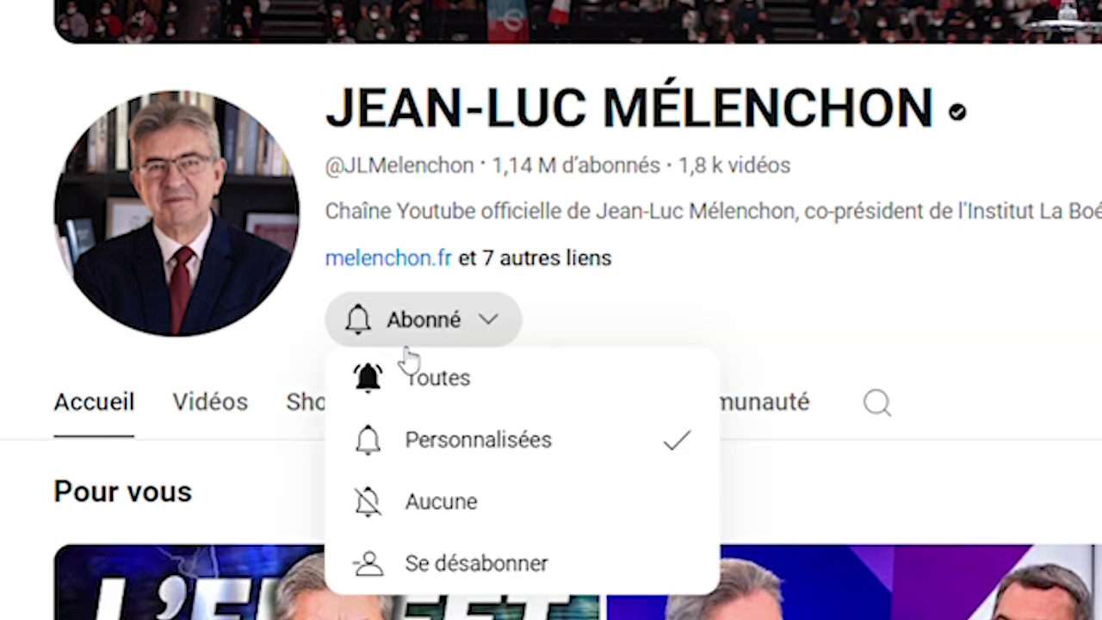
{"action": "left_click", "coordinate": [479, 385]}
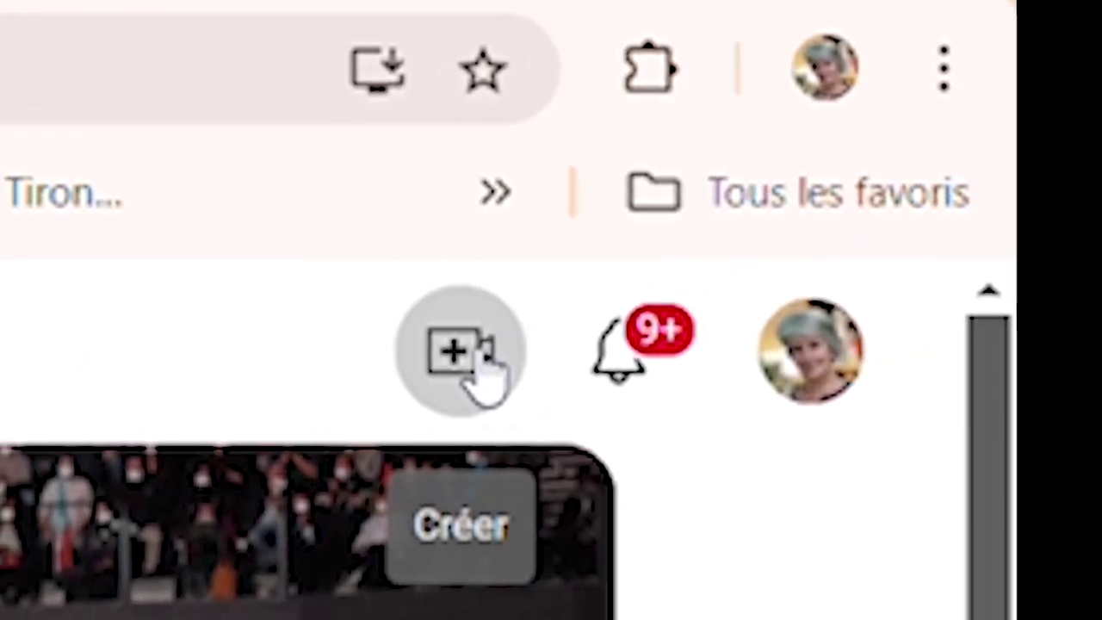
Step: Start putting a video online and select the file IMG_7704.MP4 for upload
{"action": "left_click", "coordinate": [521, 366]}
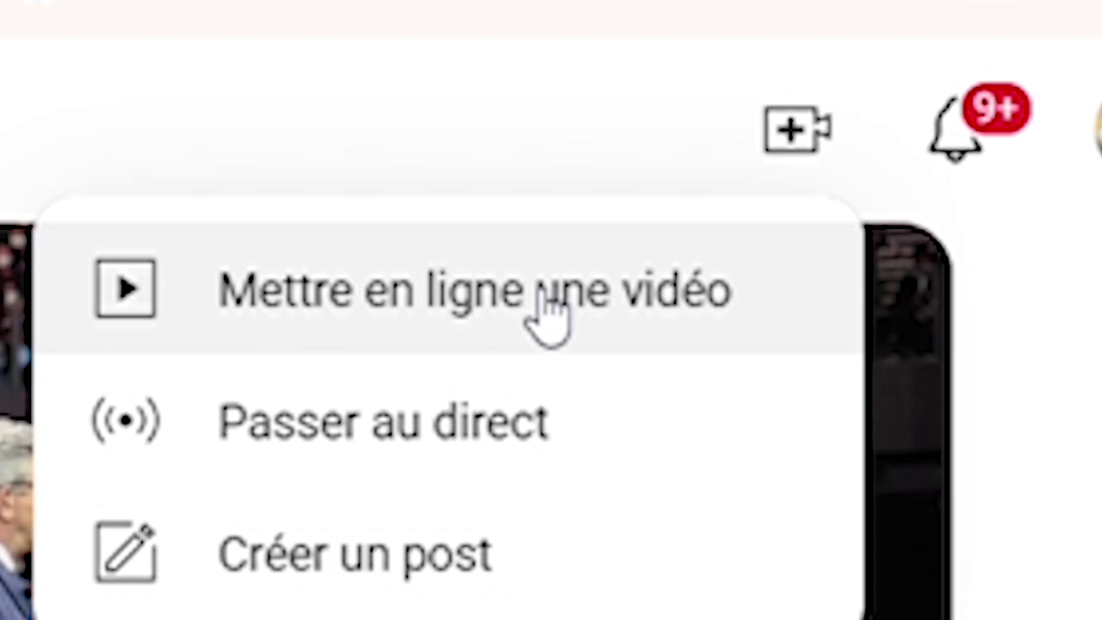
{"action": "left_click", "coordinate": [541, 297]}
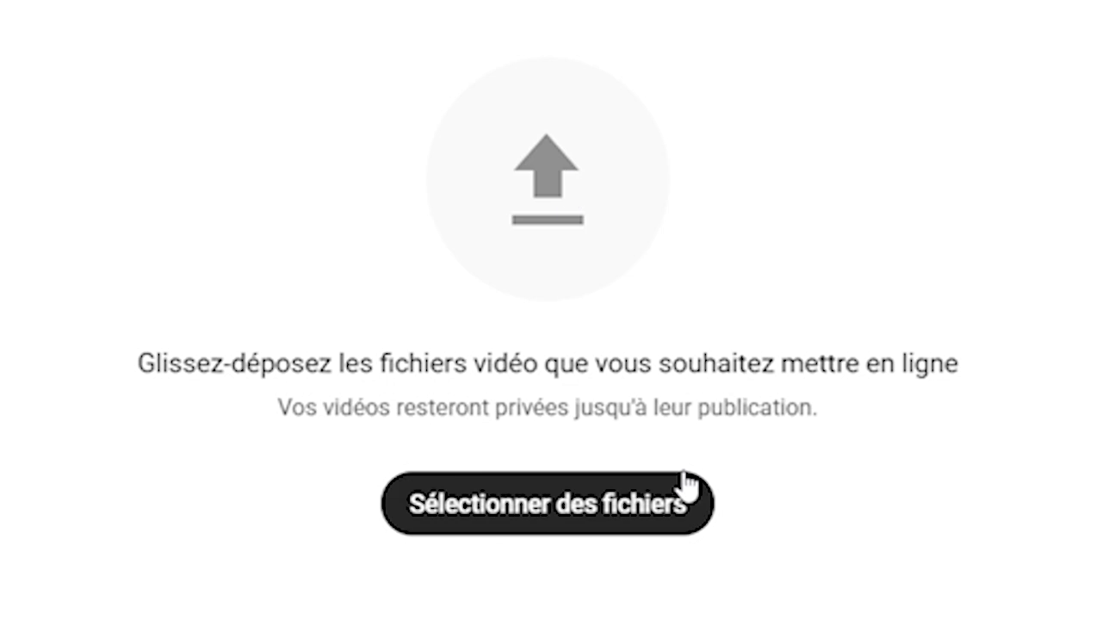
{"action": "left_click", "coordinate": [589, 508]}
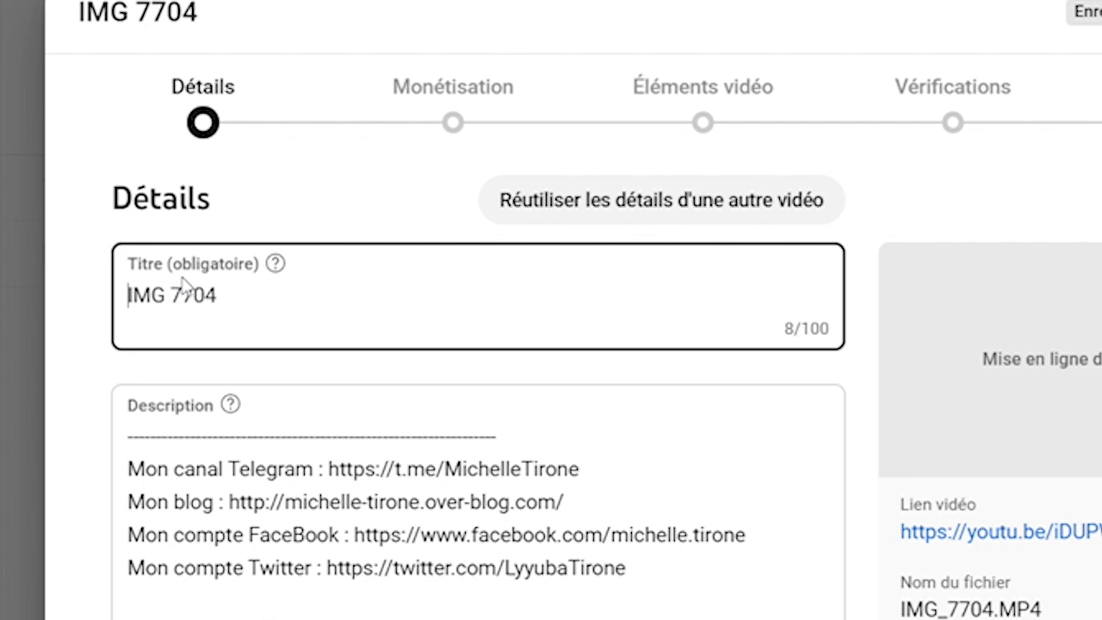
Step: Highlight the video's title and add the line "Arnaud Le Gall répond sur le Mercosur" above the dashes in the description
{"action": "left_click", "coordinate": [240, 307]}
{"action": "left_click_drag", "start_coordinate": [240, 307], "coordinate": [121, 299]}
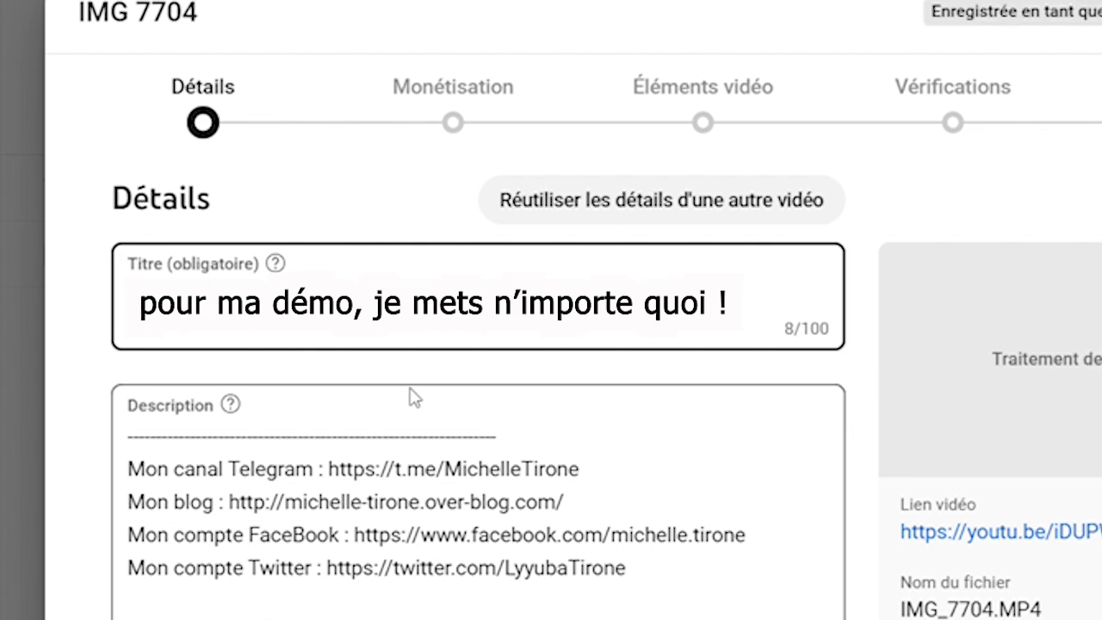
{"action": "left_click", "coordinate": [136, 442]}
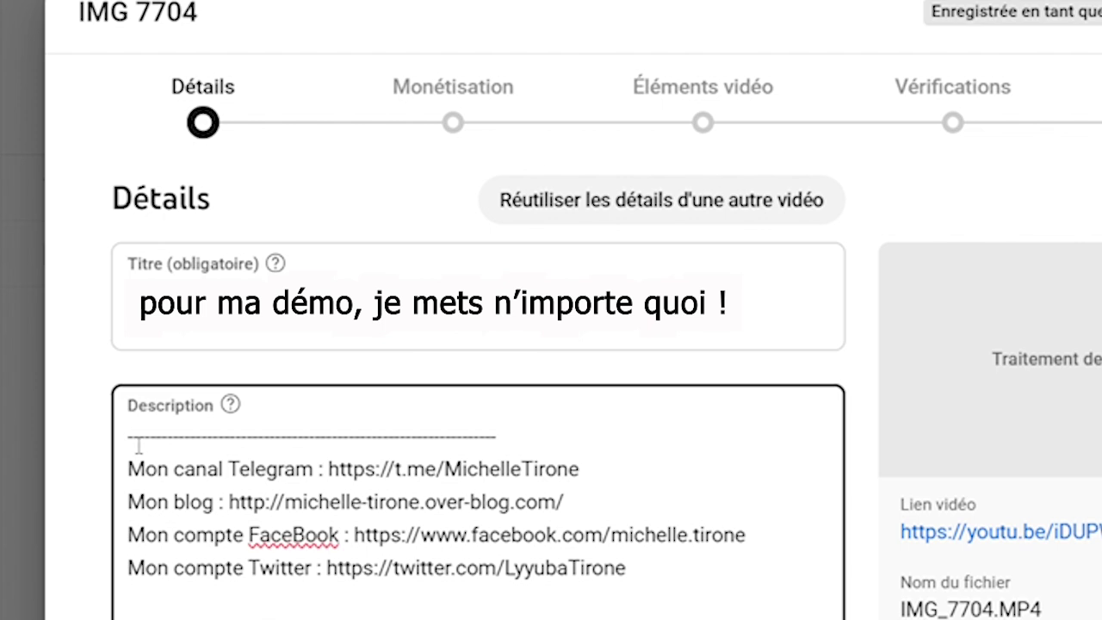
{"action": "key", "text": "Return"}
{"action": "type", "text": "Arnaud Le Gall"}
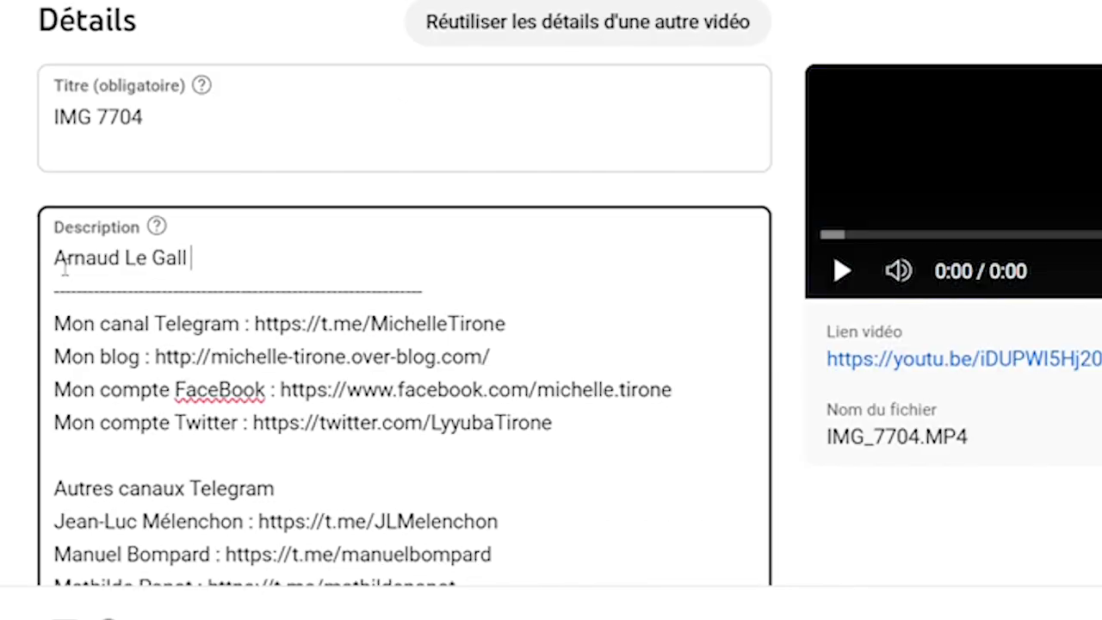
{"action": "type", "text": " répond su"}
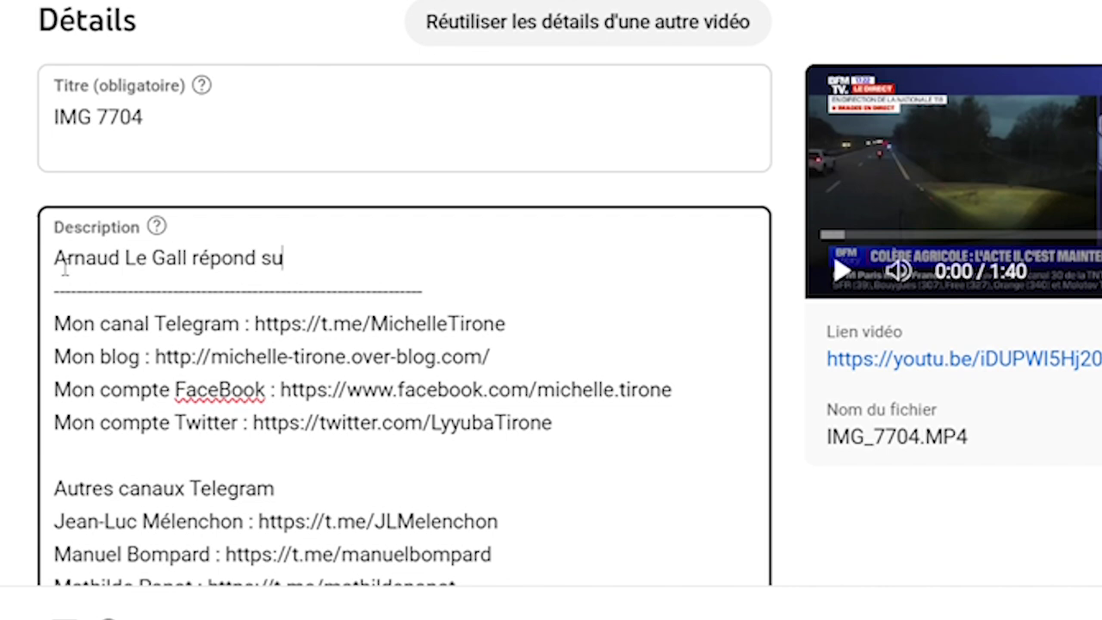
{"action": "type", "text": "r le Merc"}
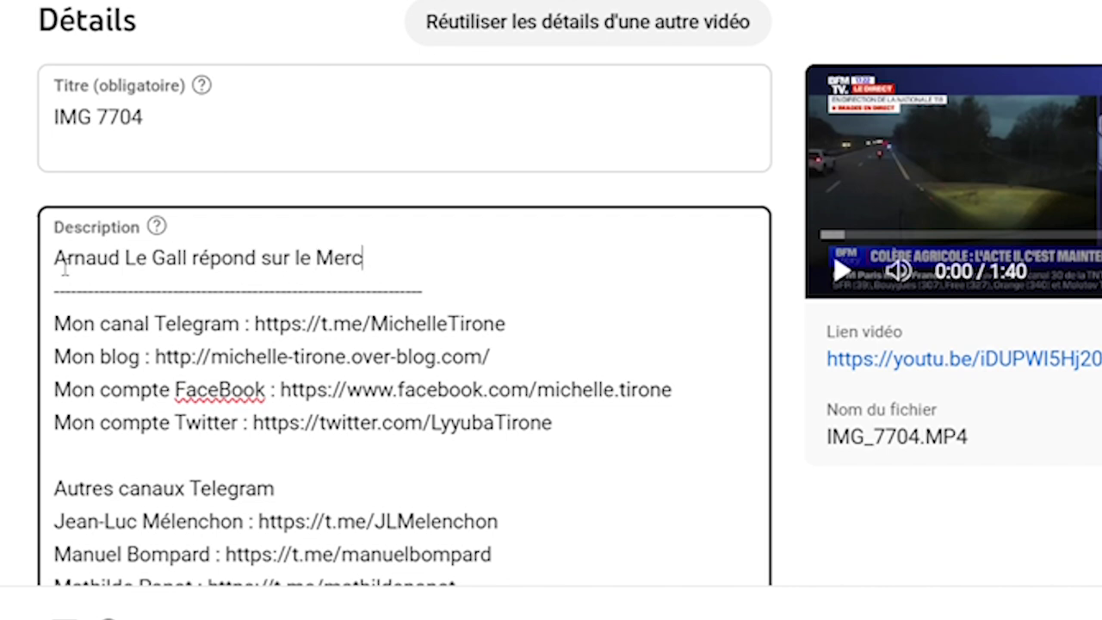
{"action": "type", "text": "osur"}
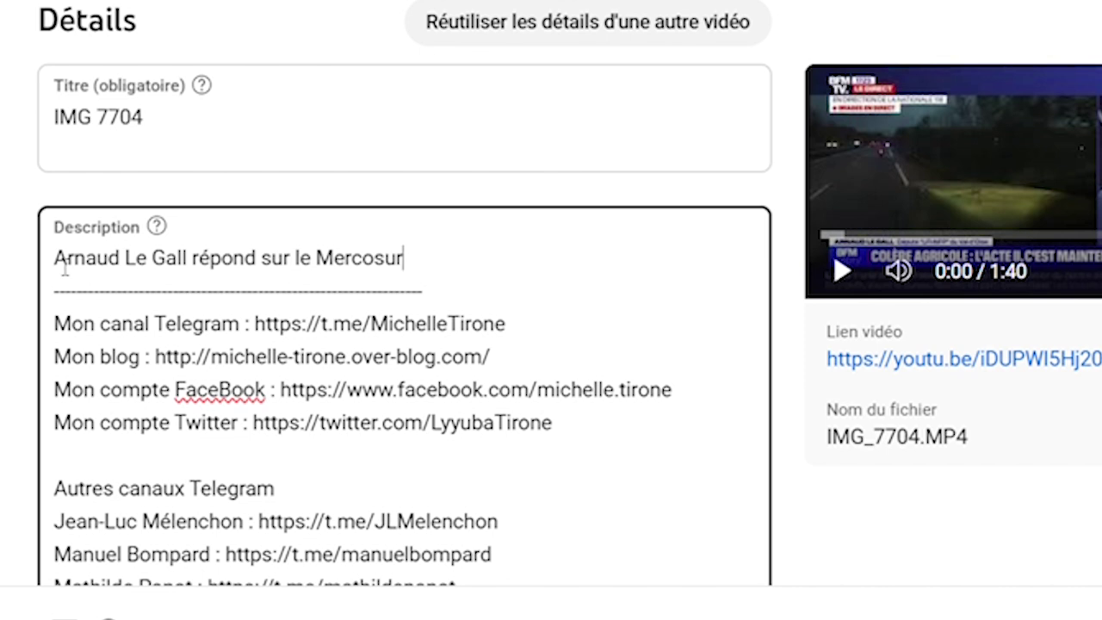
Step: Choose the first automatically generated image as the video's thumbnail
{"action": "scroll", "coordinate": [65, 269], "scroll_direction": "down", "scroll_amount": 10}
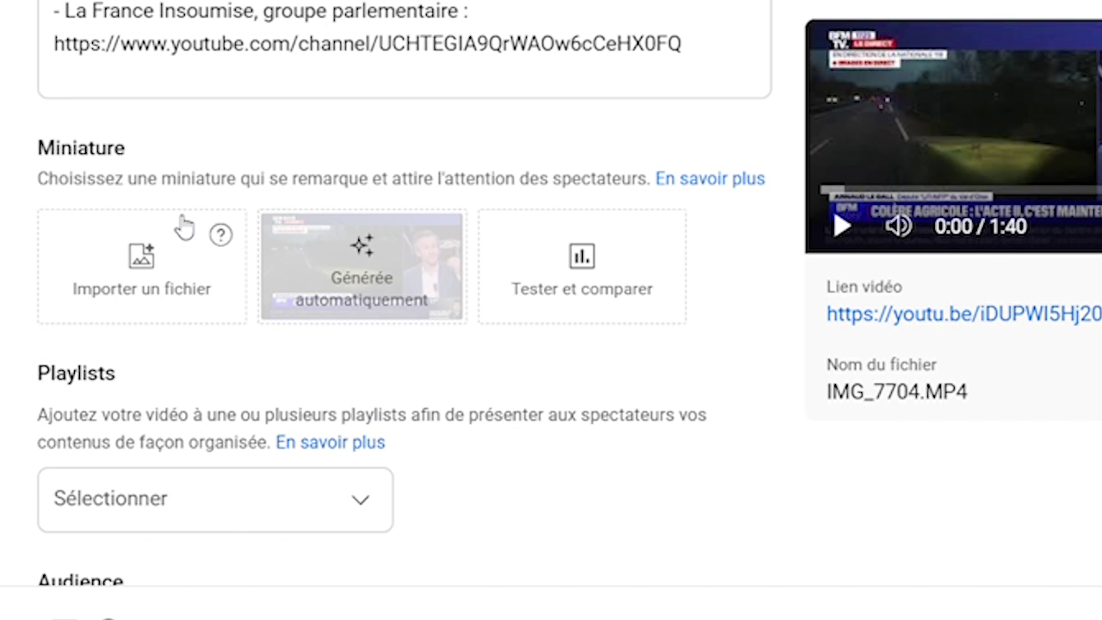
{"action": "left_click", "coordinate": [360, 278]}
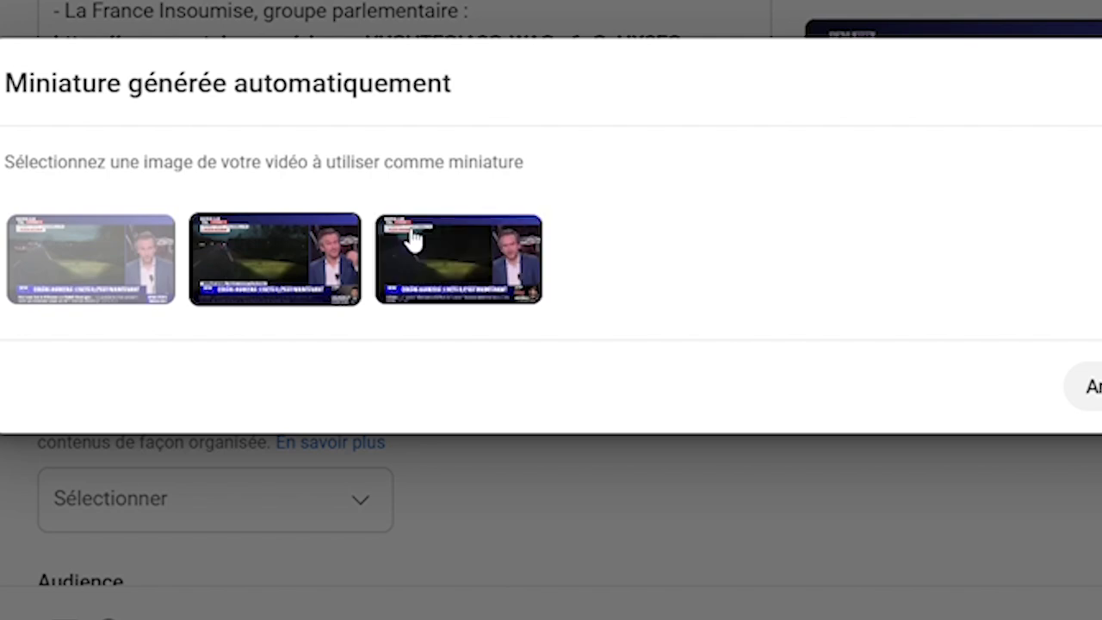
{"action": "left_click", "coordinate": [117, 277]}
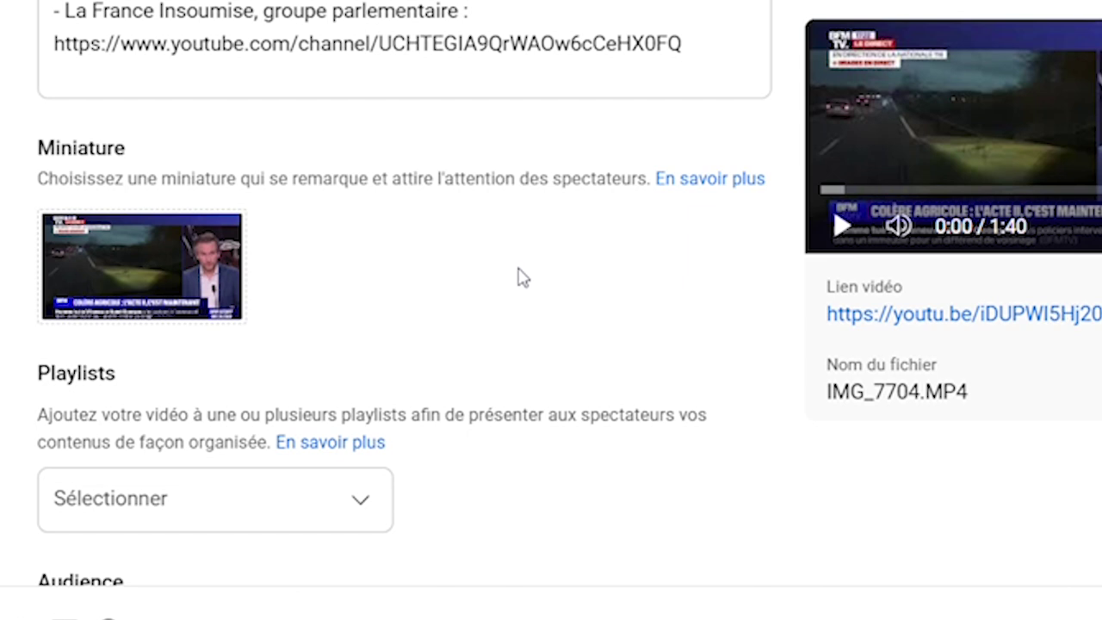
Step: Reselect the video's thumbnail, using the third automatically generated image
{"action": "mouse_move", "coordinate": [174, 309]}
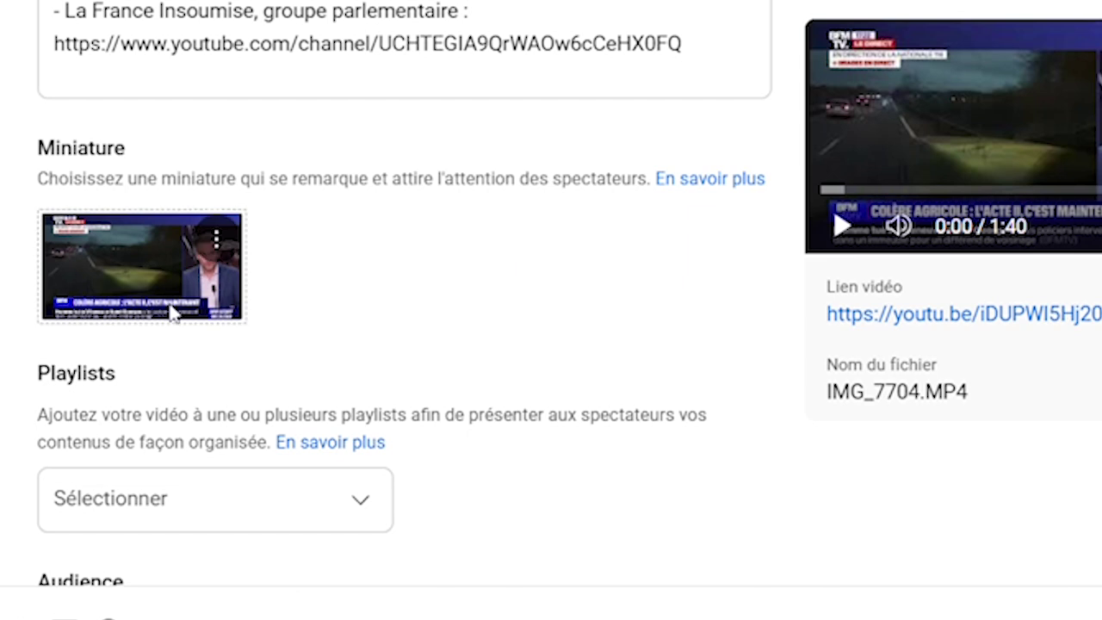
{"action": "left_click", "coordinate": [217, 242]}
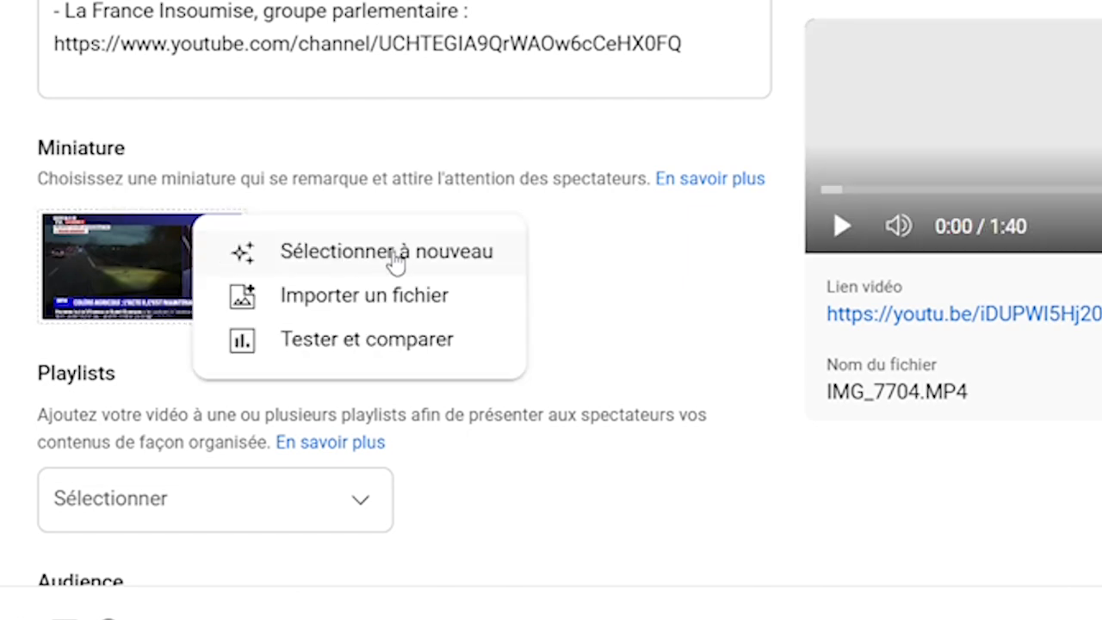
{"action": "left_click", "coordinate": [396, 253]}
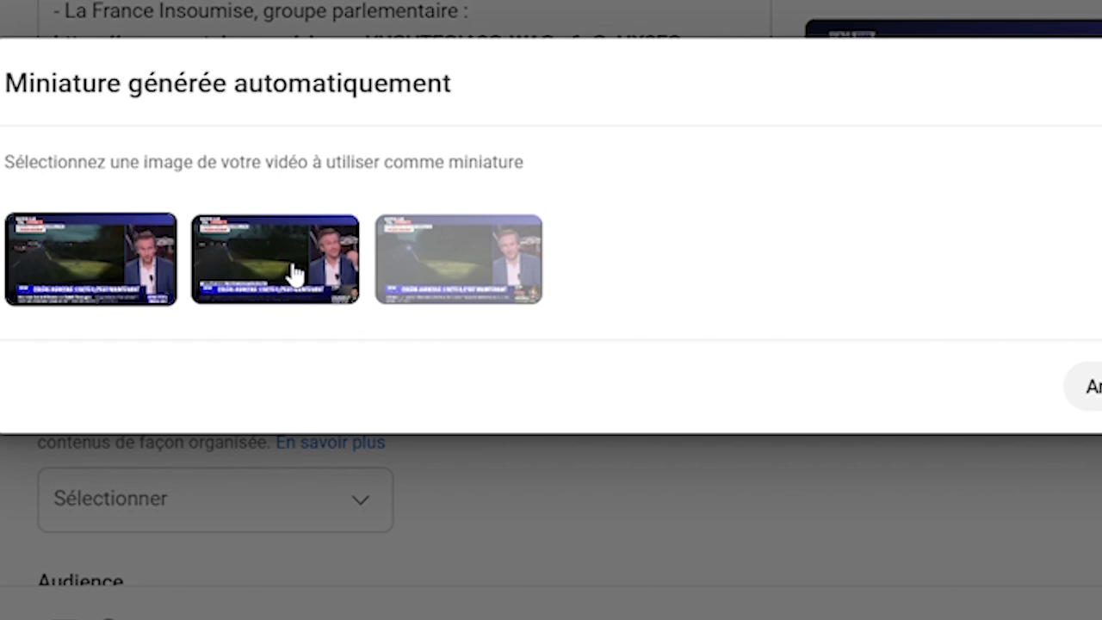
{"action": "left_click", "coordinate": [468, 274]}
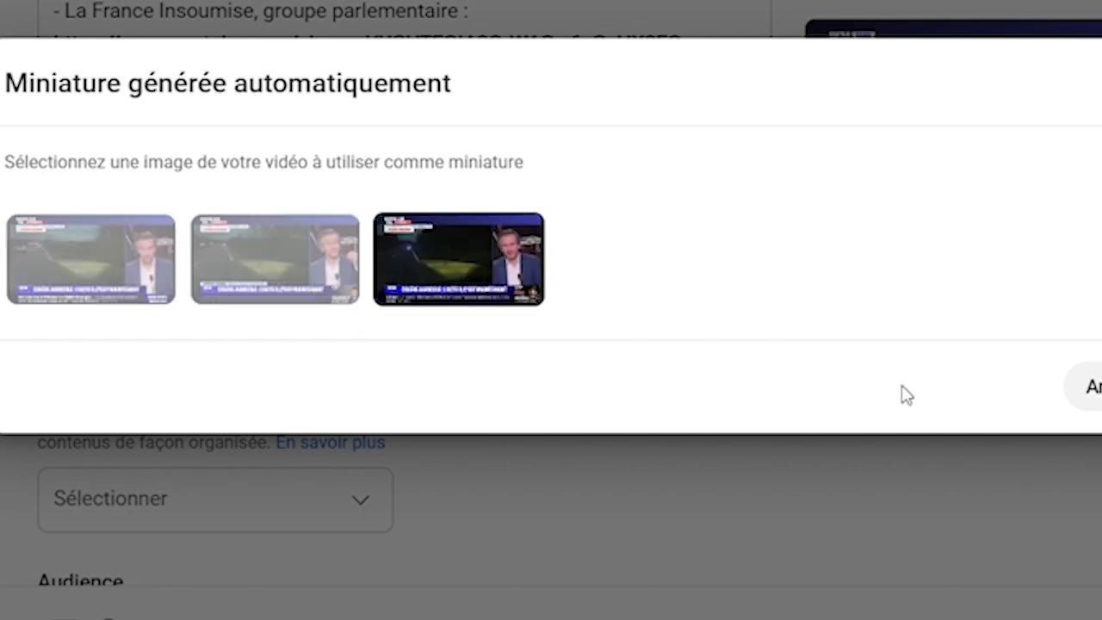
{"action": "left_click", "coordinate": [1101, 387]}
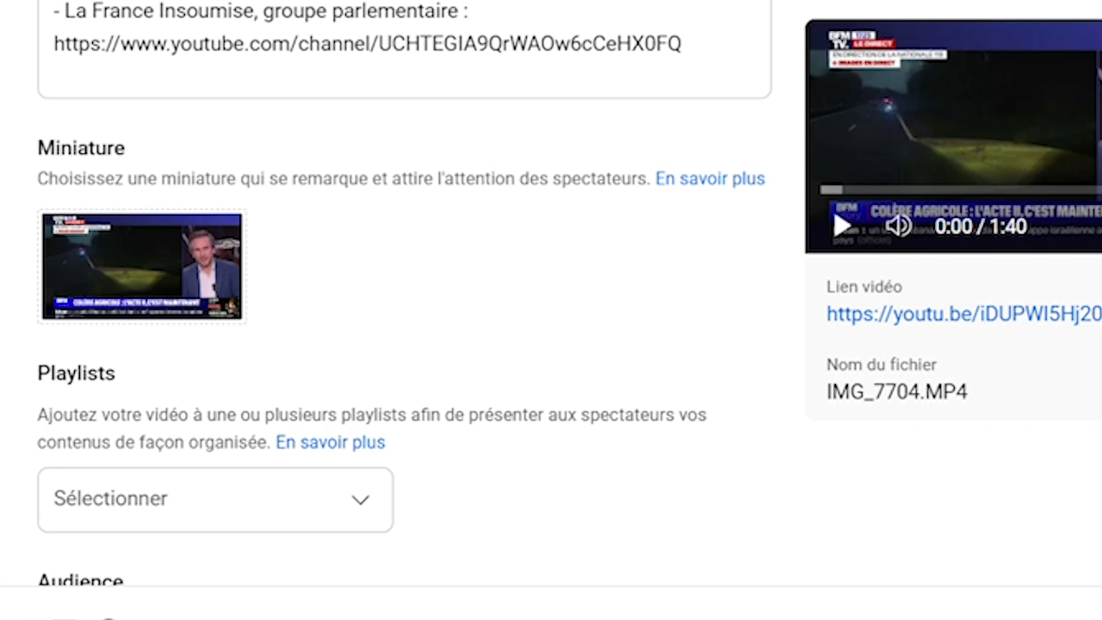
Step: Add the video to the playlist Mes vidéos Insoumises and start a new playlist titled "Interviews"
{"action": "scroll", "coordinate": [519, 323], "scroll_direction": "down", "scroll_amount": 3}
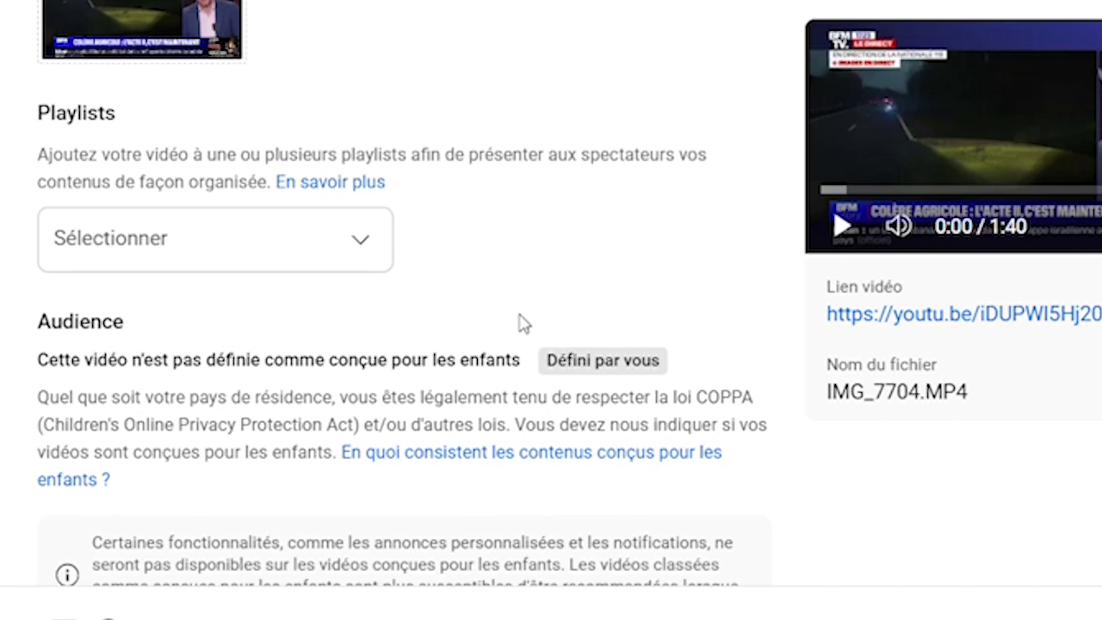
{"action": "left_click", "coordinate": [359, 252]}
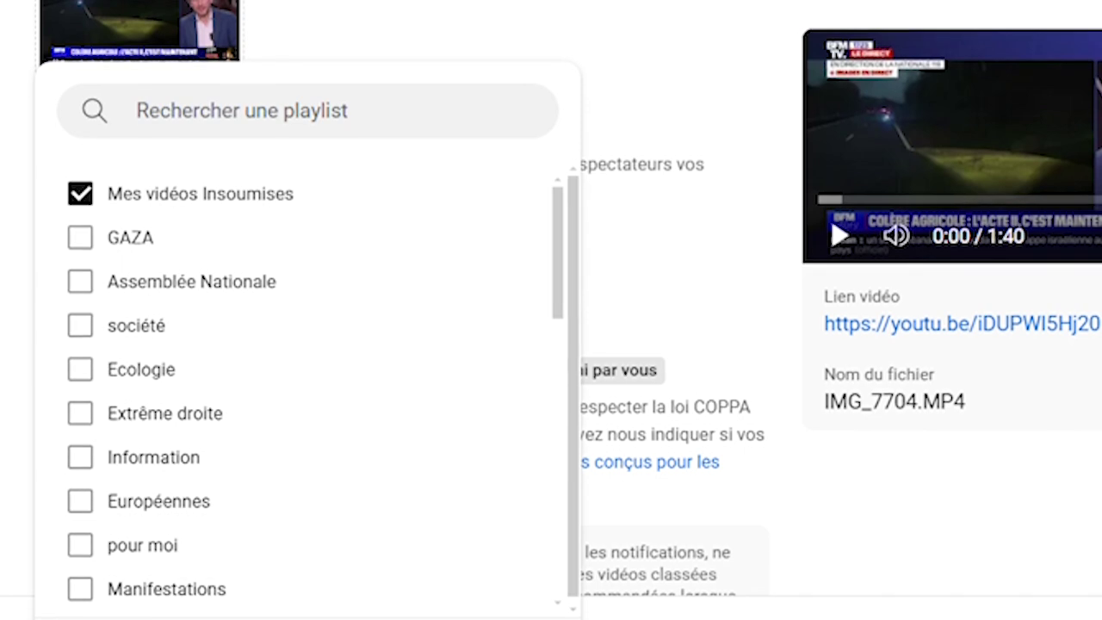
{"action": "left_click", "coordinate": [108, 618]}
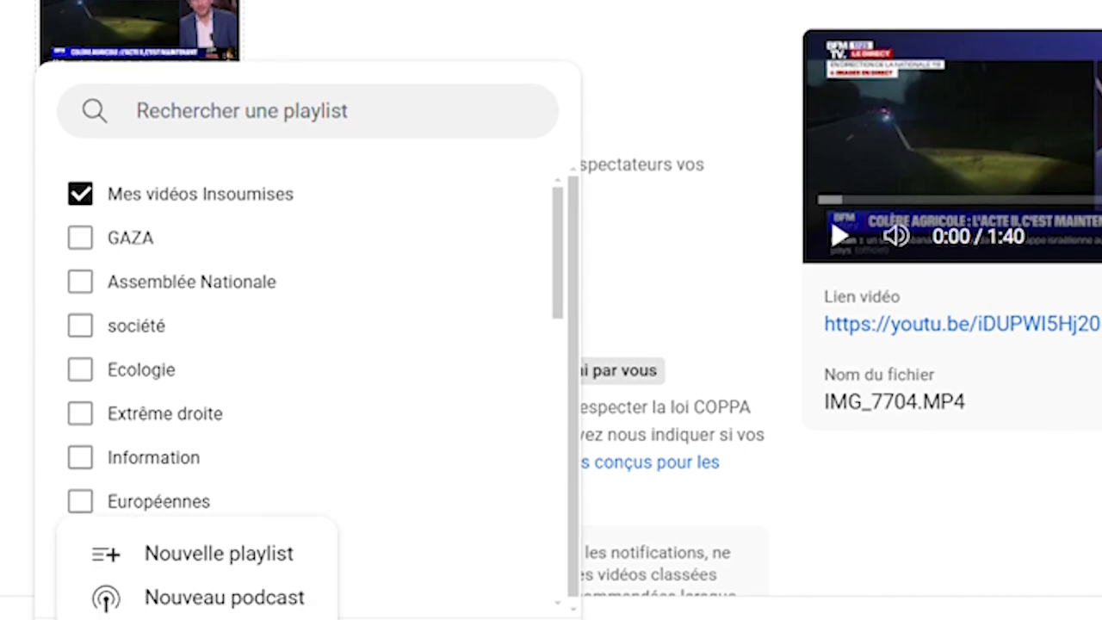
{"action": "left_click", "coordinate": [207, 556]}
{"action": "left_click", "coordinate": [376, 59]}
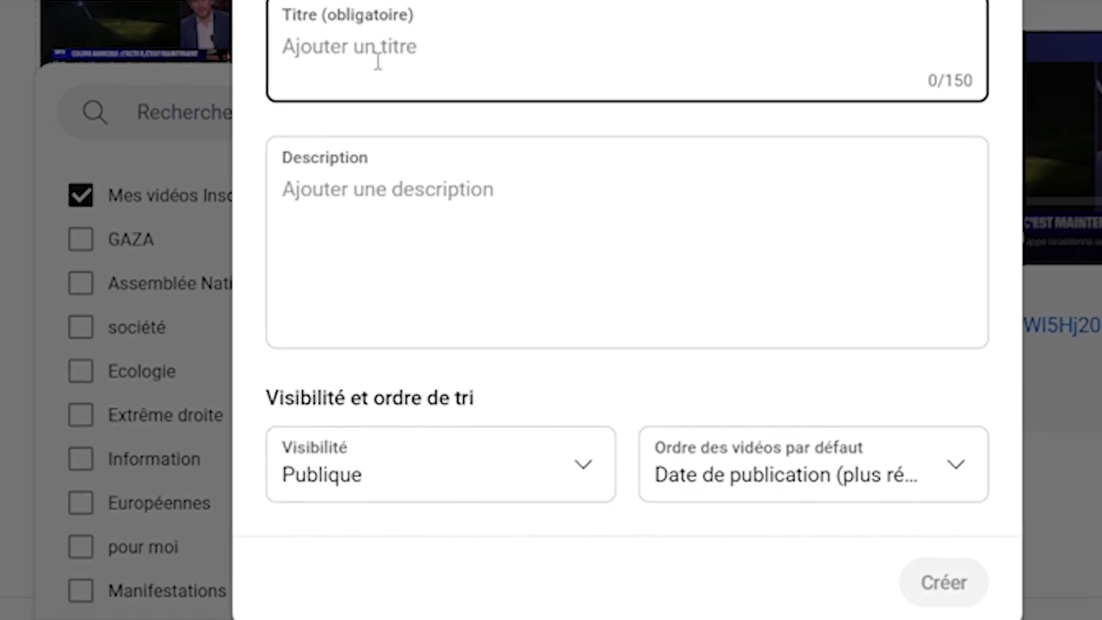
{"action": "type", "text": "Interviews"}
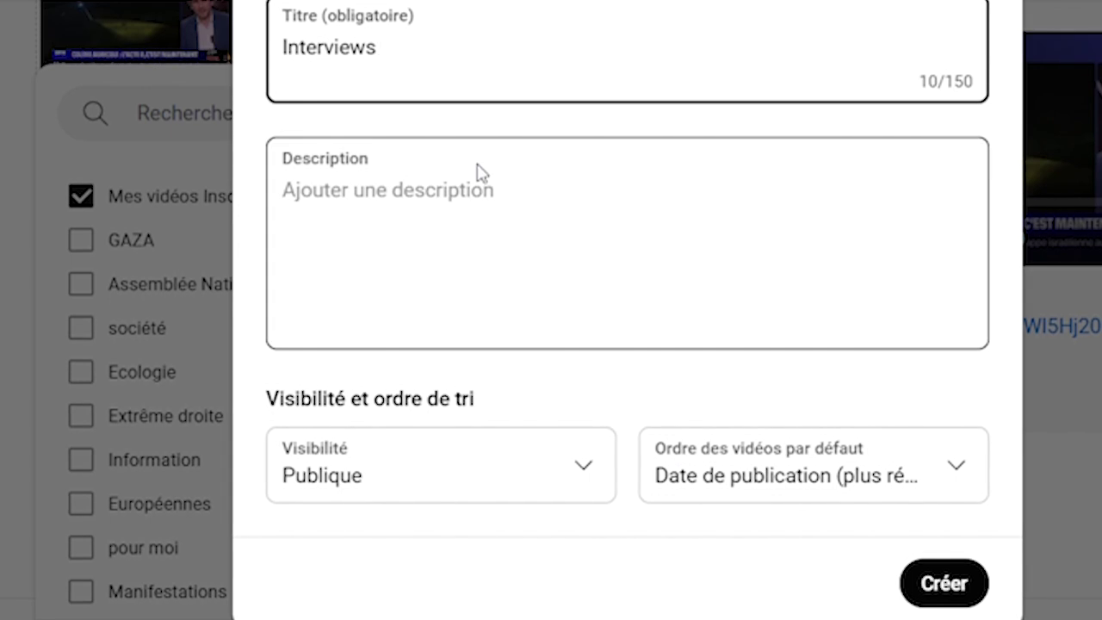
Step: Enter "Interviews des insoumis à la télé" as the new playlist's description
{"action": "left_click", "coordinate": [482, 209]}
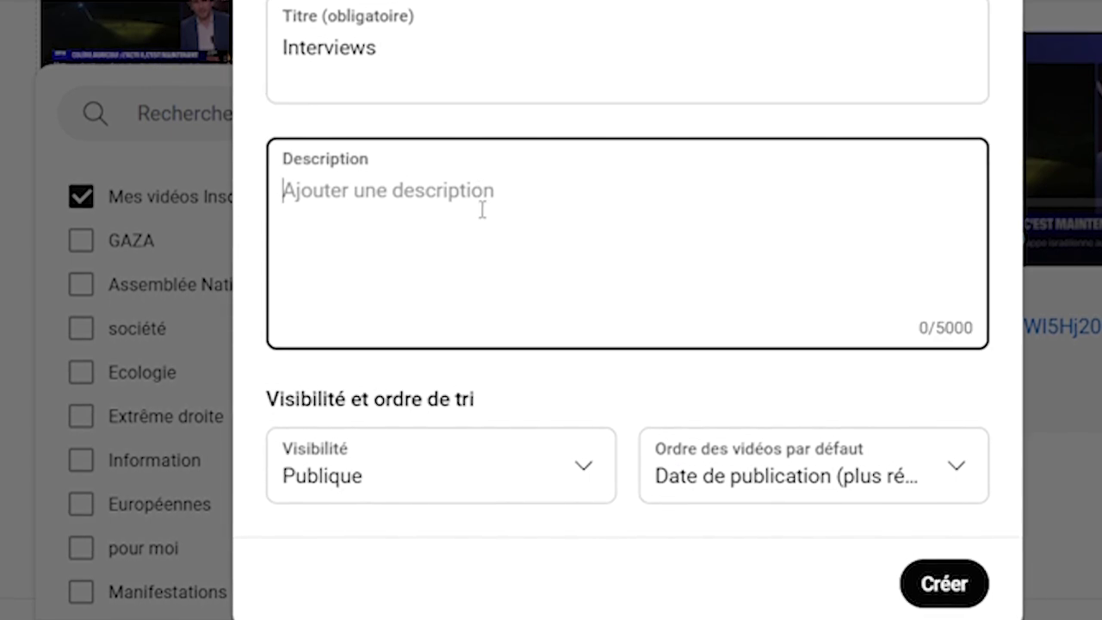
{"action": "type", "text": "Intervie"}
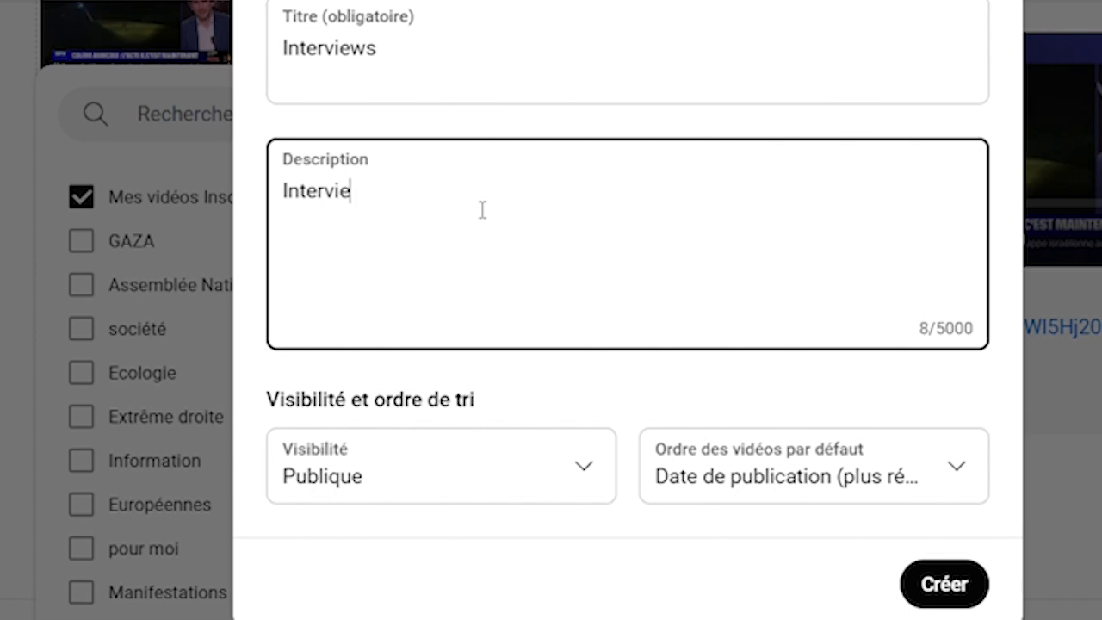
{"action": "type", "text": "ws des in"}
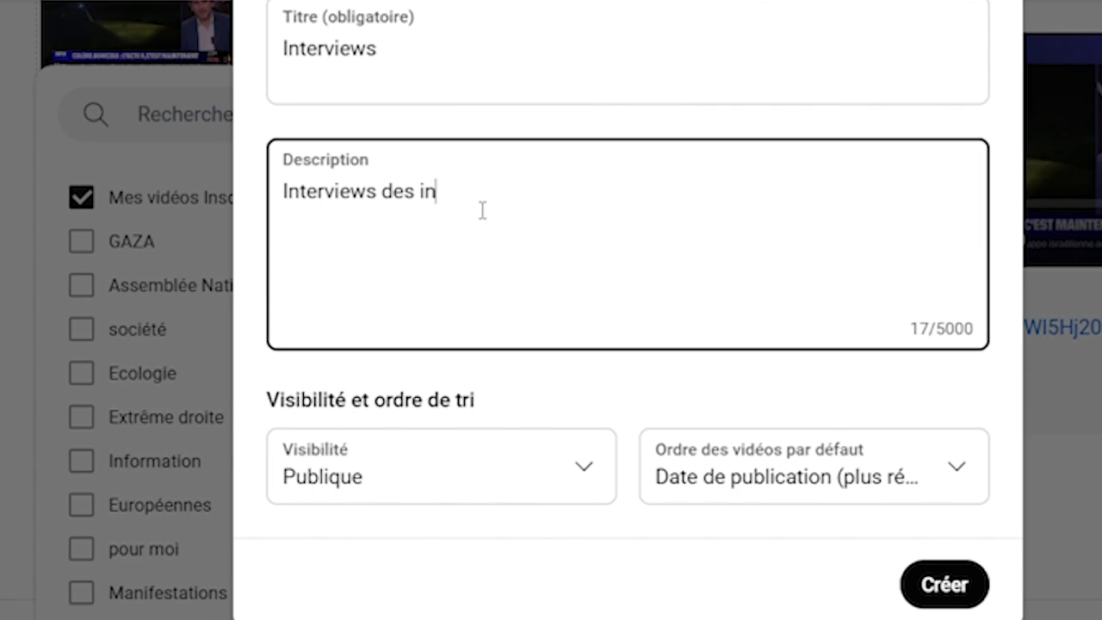
{"action": "type", "text": "soumis à la télé"}
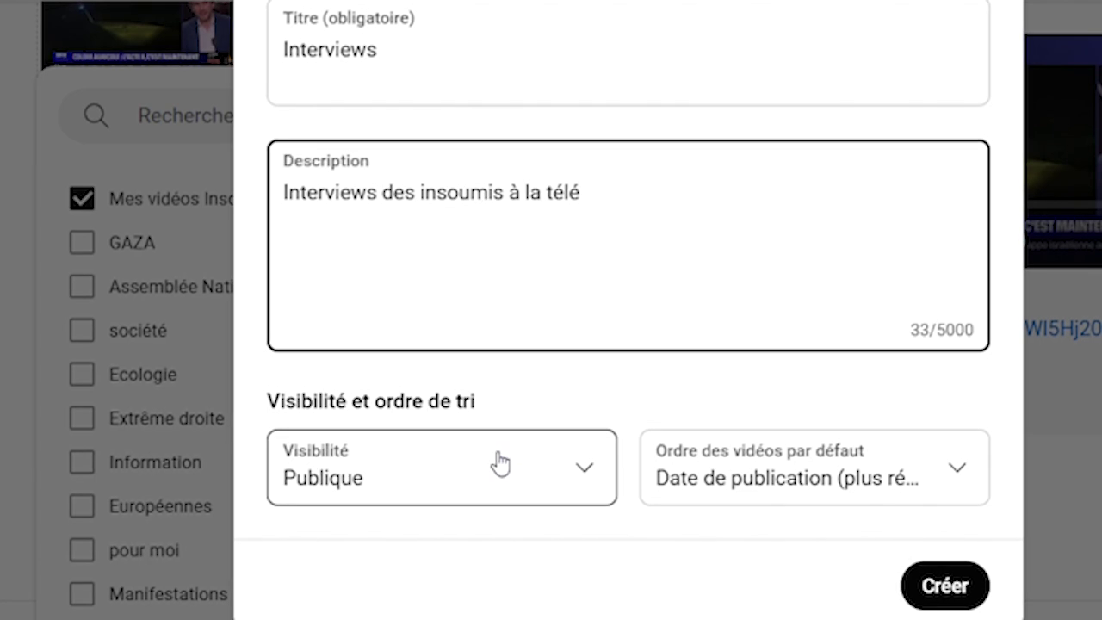
Step: Create the Interviews playlist with visibility Privée and confirm the video's playlist selection
{"action": "left_click", "coordinate": [589, 479]}
{"action": "left_click", "coordinate": [385, 515]}
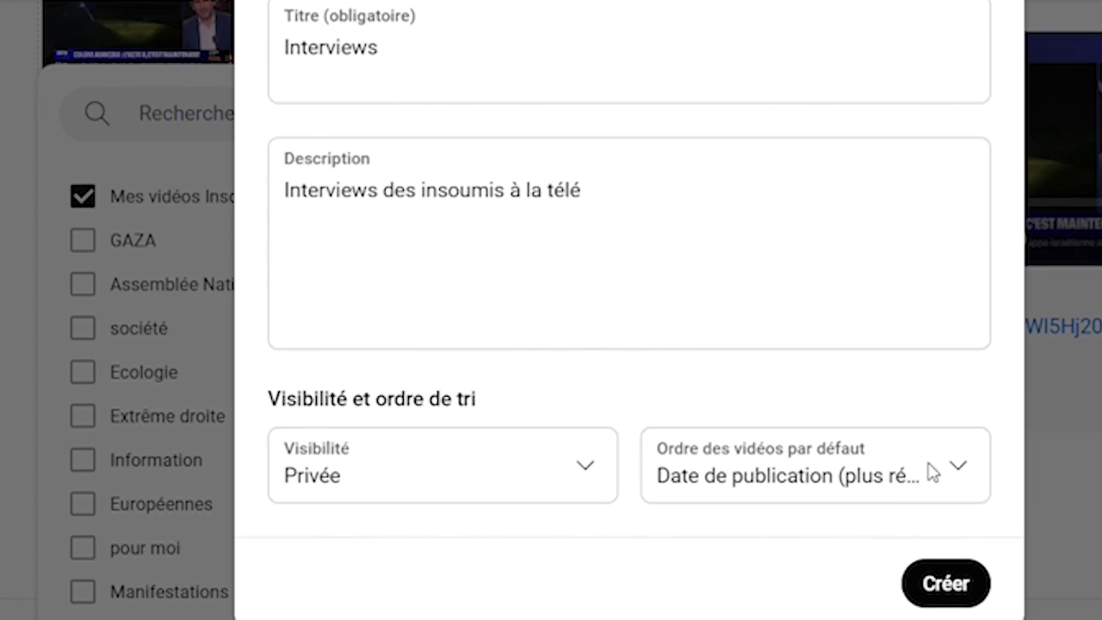
{"action": "left_click", "coordinate": [952, 589]}
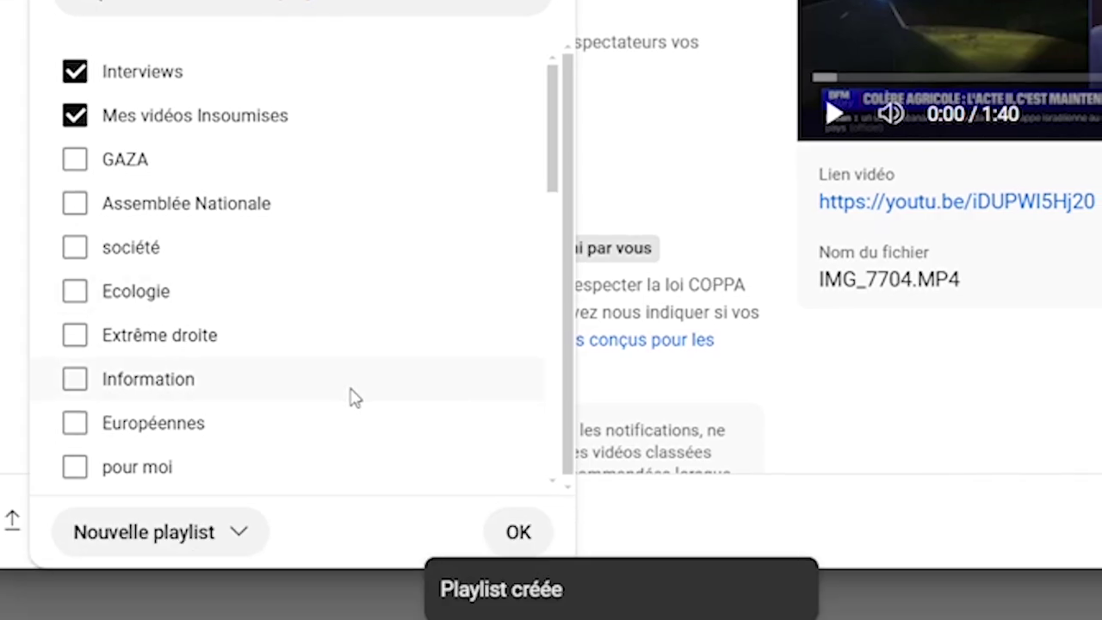
{"action": "left_click", "coordinate": [533, 540]}
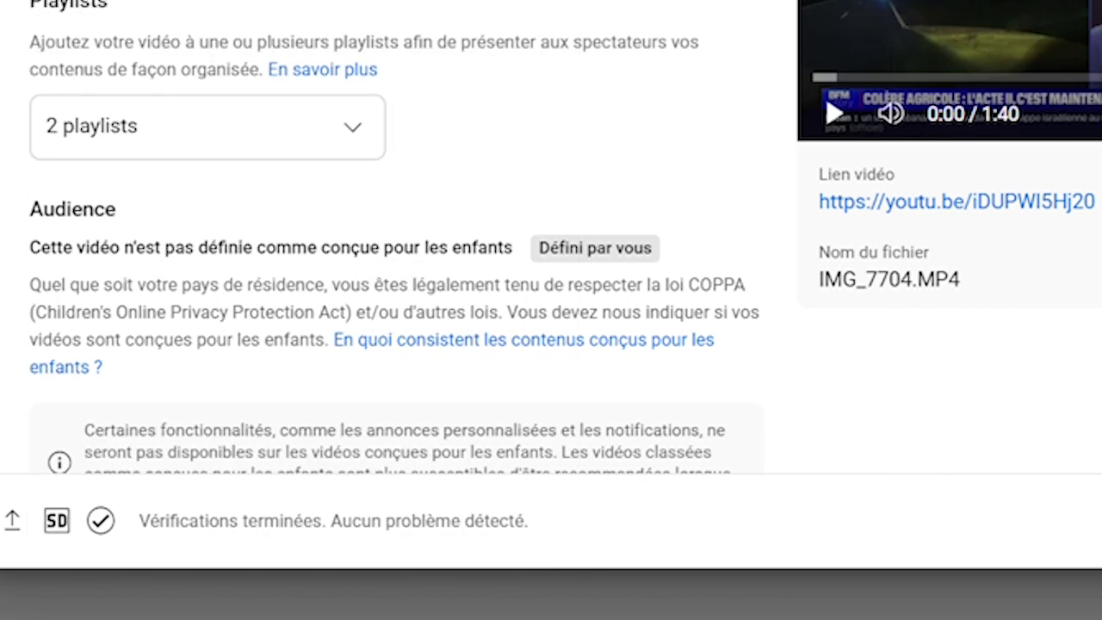
Step: Show the video's additional options, leave commercial communication undeclared and answer Non to the altered-content question
{"action": "scroll", "coordinate": [395, 236], "scroll_direction": "down", "scroll_amount": 5}
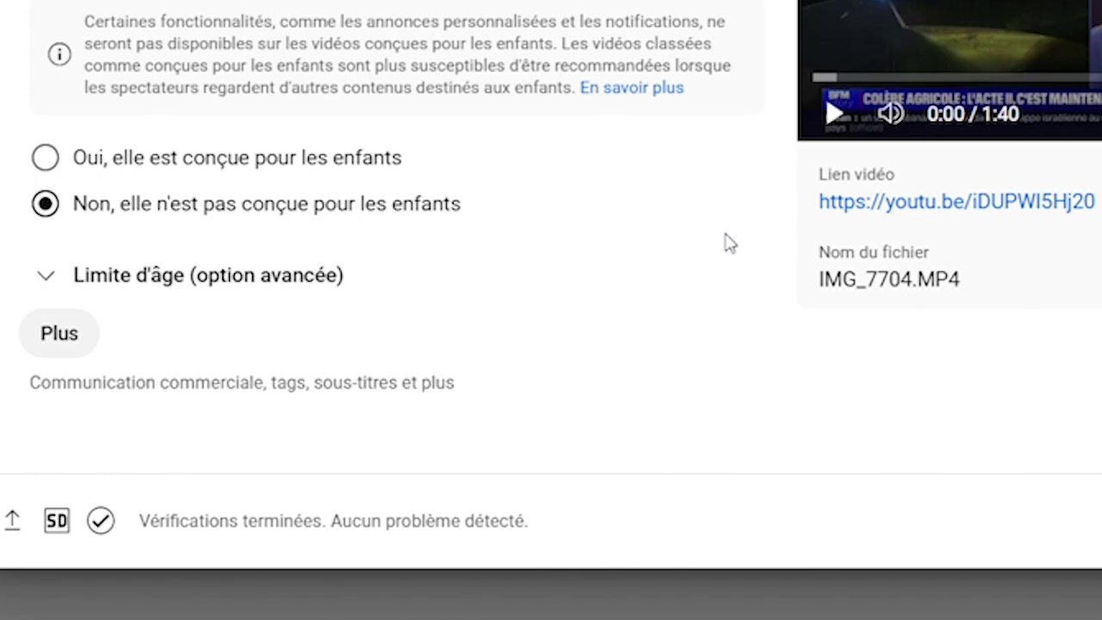
{"action": "left_click", "coordinate": [68, 343]}
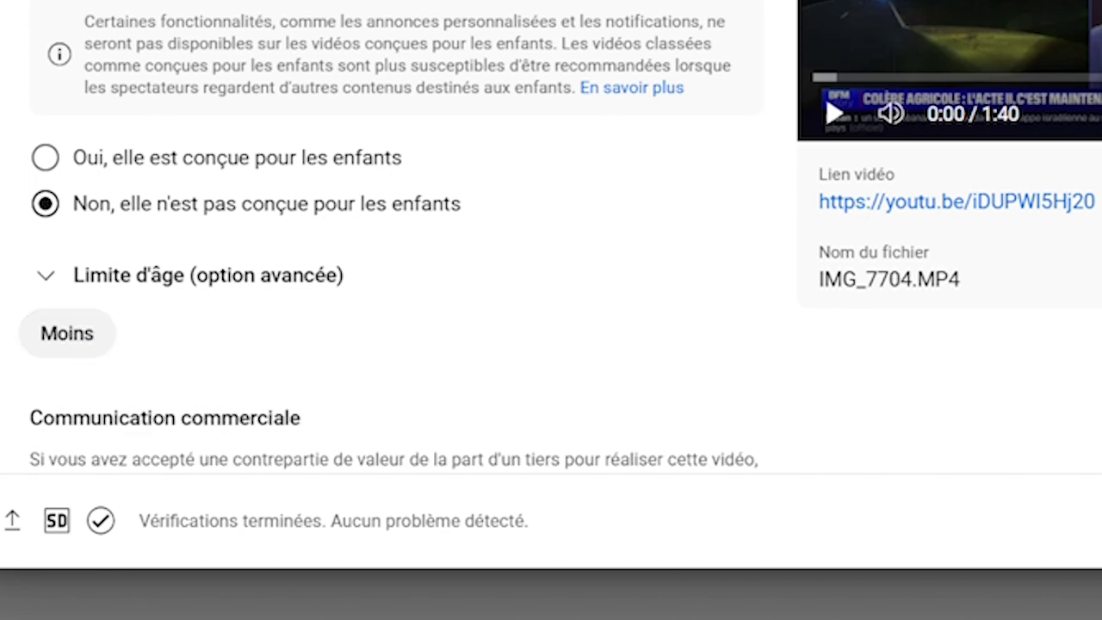
{"action": "scroll", "coordinate": [392, 244], "scroll_direction": "down", "scroll_amount": 6}
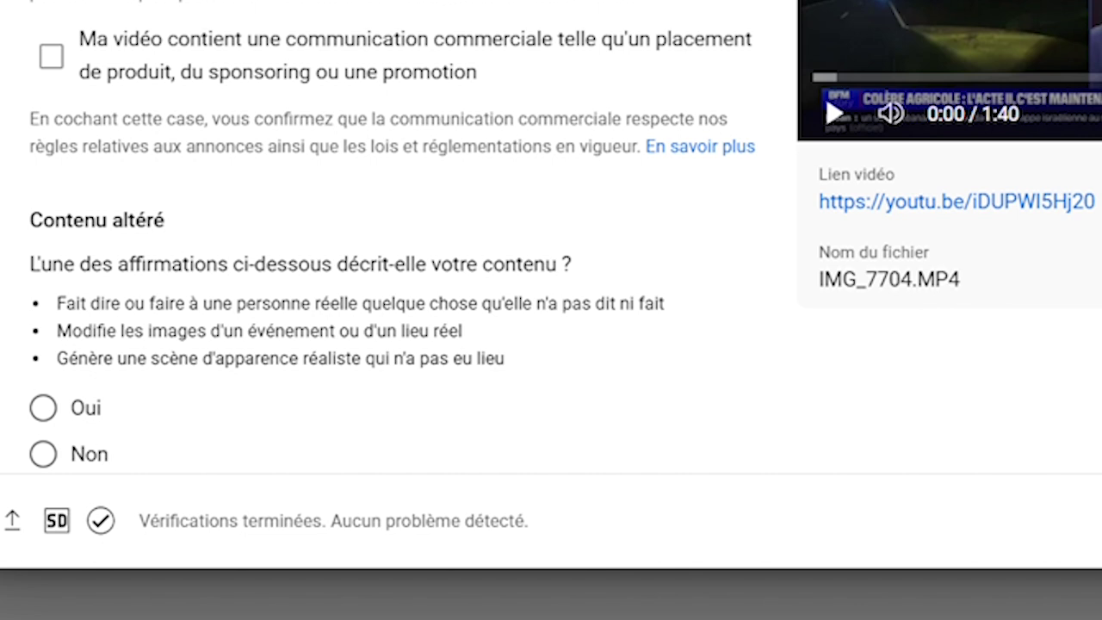
{"action": "left_click", "coordinate": [60, 74]}
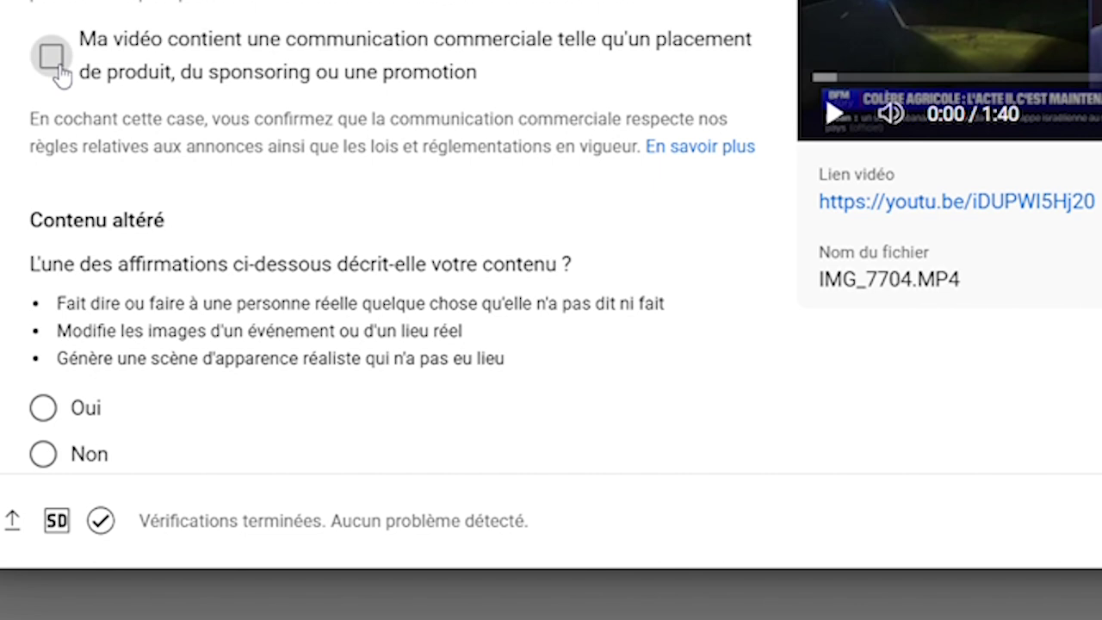
{"action": "left_click", "coordinate": [60, 75]}
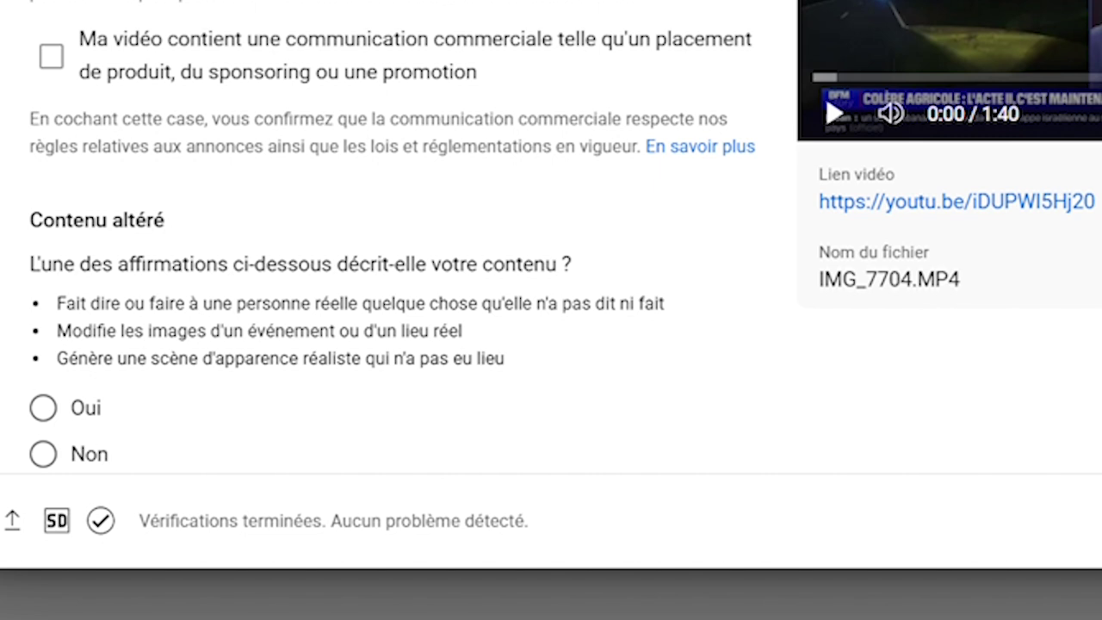
{"action": "scroll", "coordinate": [393, 243], "scroll_direction": "down", "scroll_amount": 3}
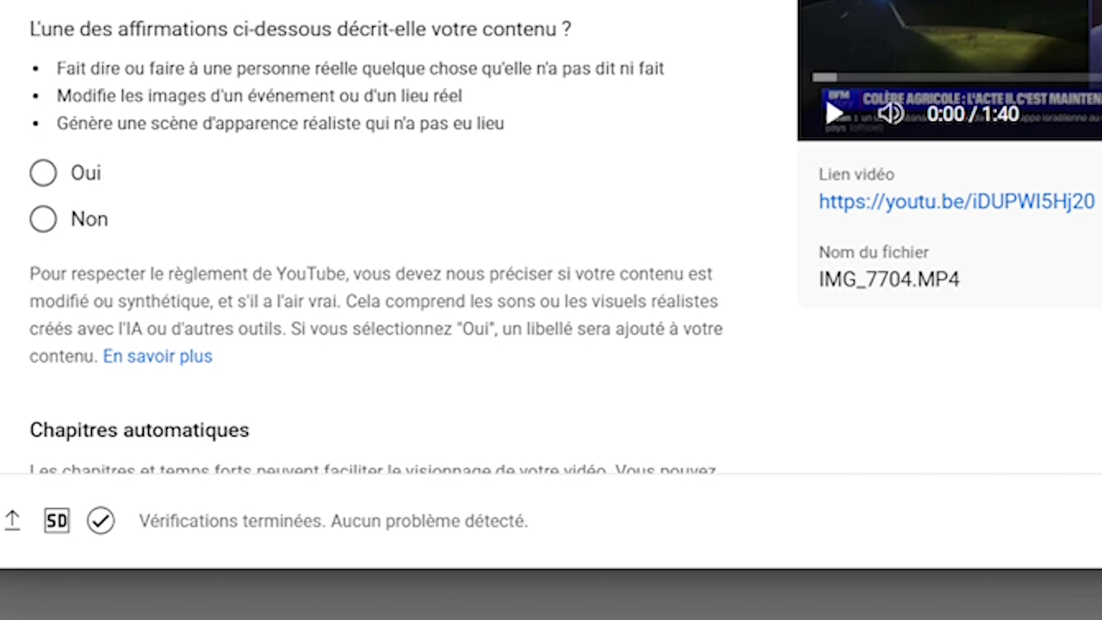
{"action": "left_click", "coordinate": [56, 229]}
Step: Clear all of the video's existing tags and add the tag "Titre"
{"action": "scroll", "coordinate": [376, 238], "scroll_direction": "down", "scroll_amount": 5}
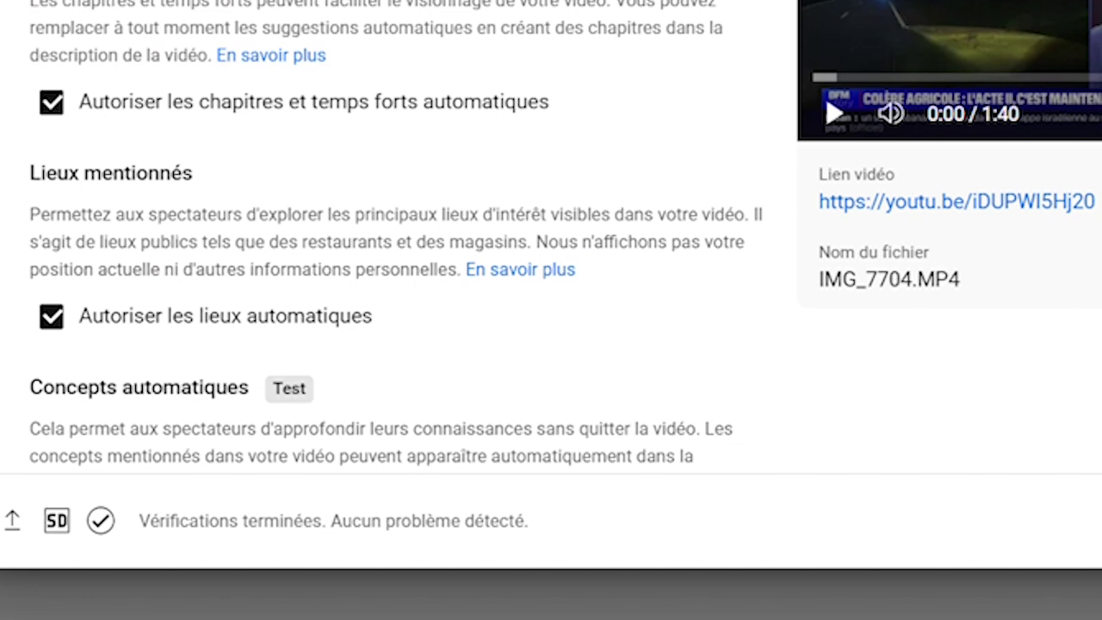
{"action": "scroll", "coordinate": [396, 237], "scroll_direction": "down", "scroll_amount": 3}
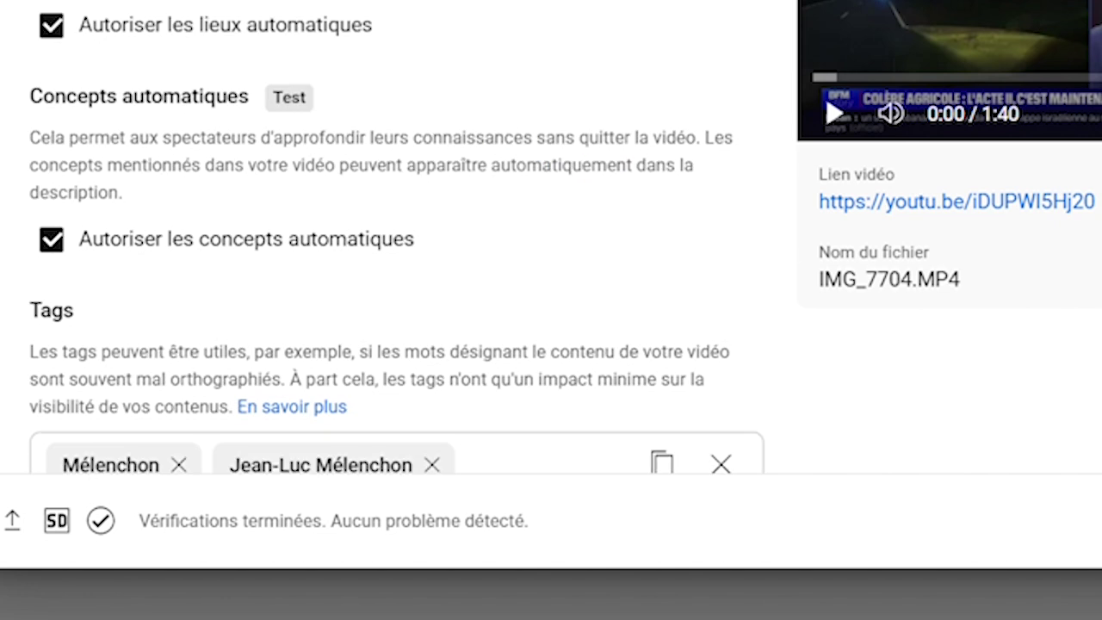
{"action": "scroll", "coordinate": [396, 237], "scroll_direction": "down", "scroll_amount": 4}
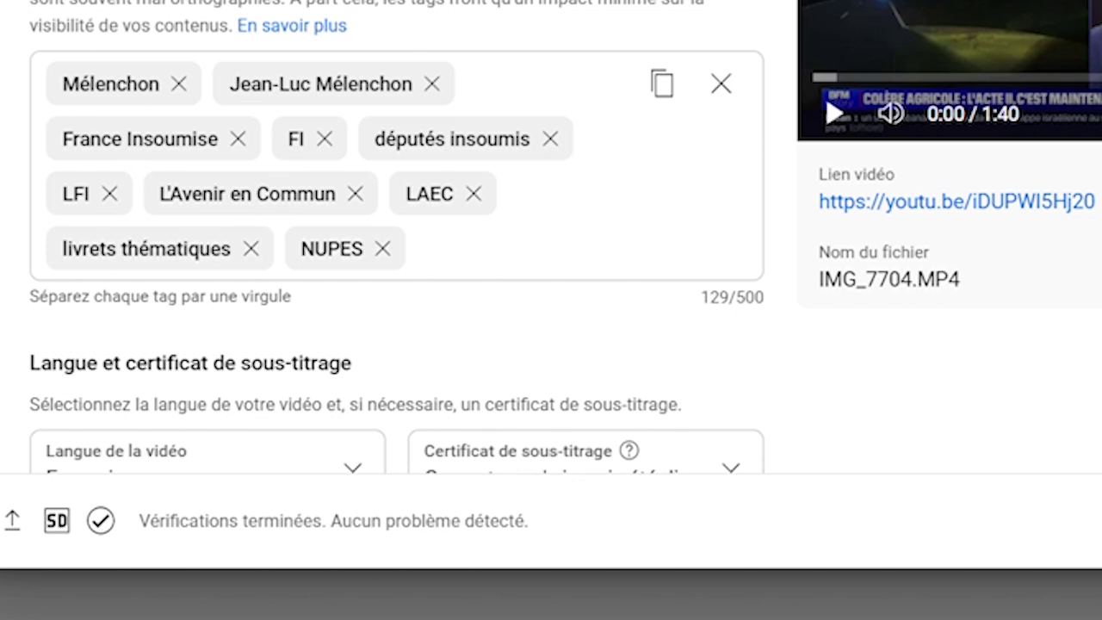
{"action": "left_click", "coordinate": [720, 83]}
{"action": "type", "text": "Titre"}
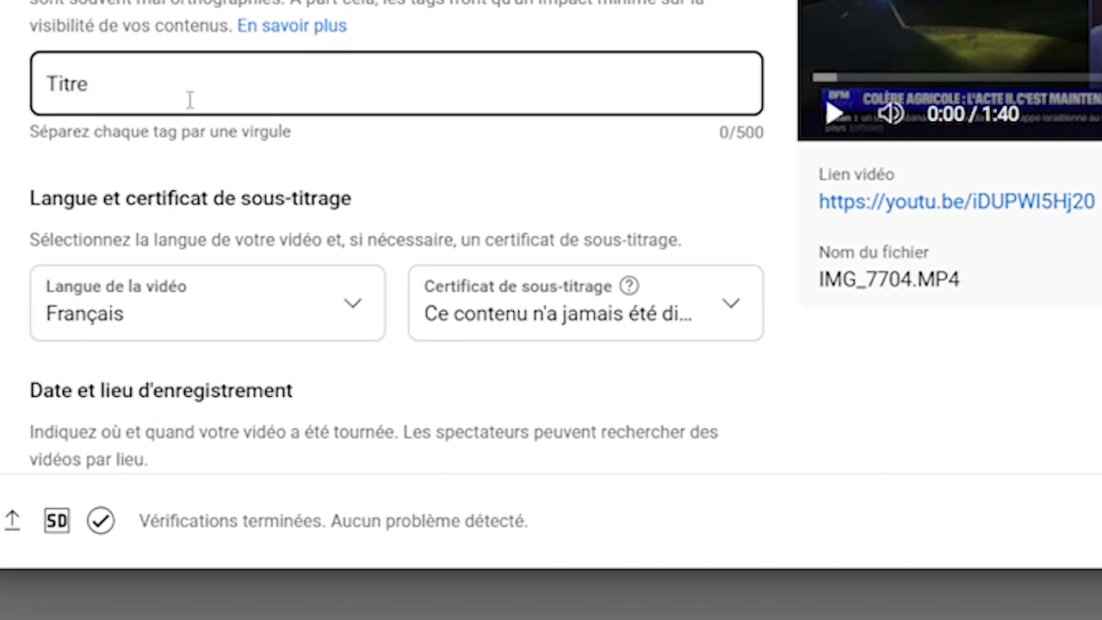
{"action": "key", "text": "Return"}
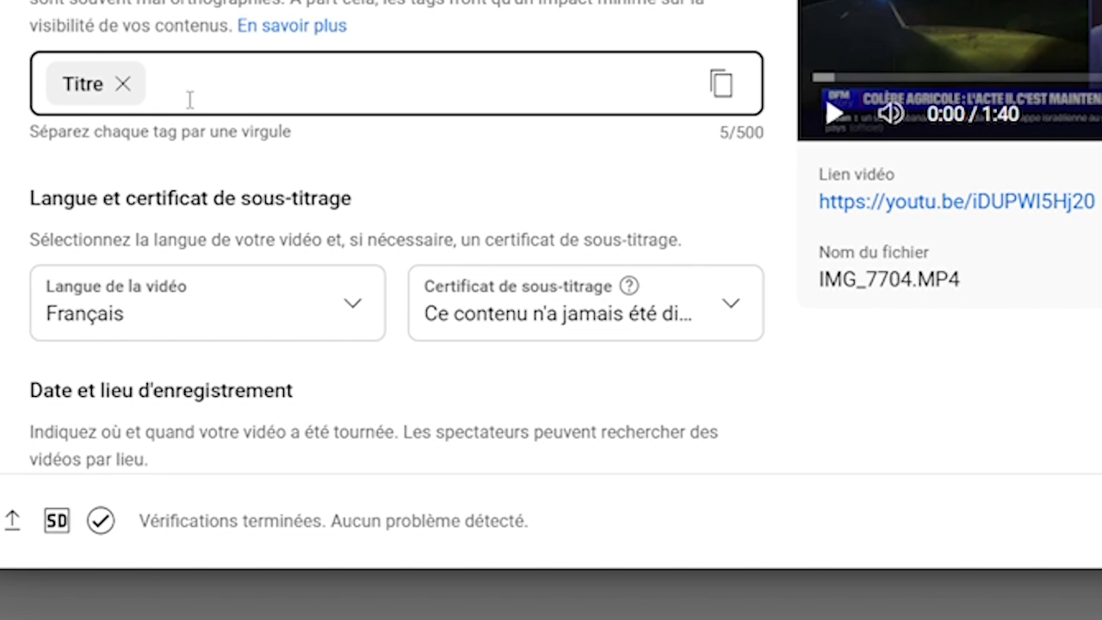
Step: Add the tags "Arnaud Le Gall", "Assemblée nationale" and "Legall" to the video
{"action": "type", "text": "Arnaud"}
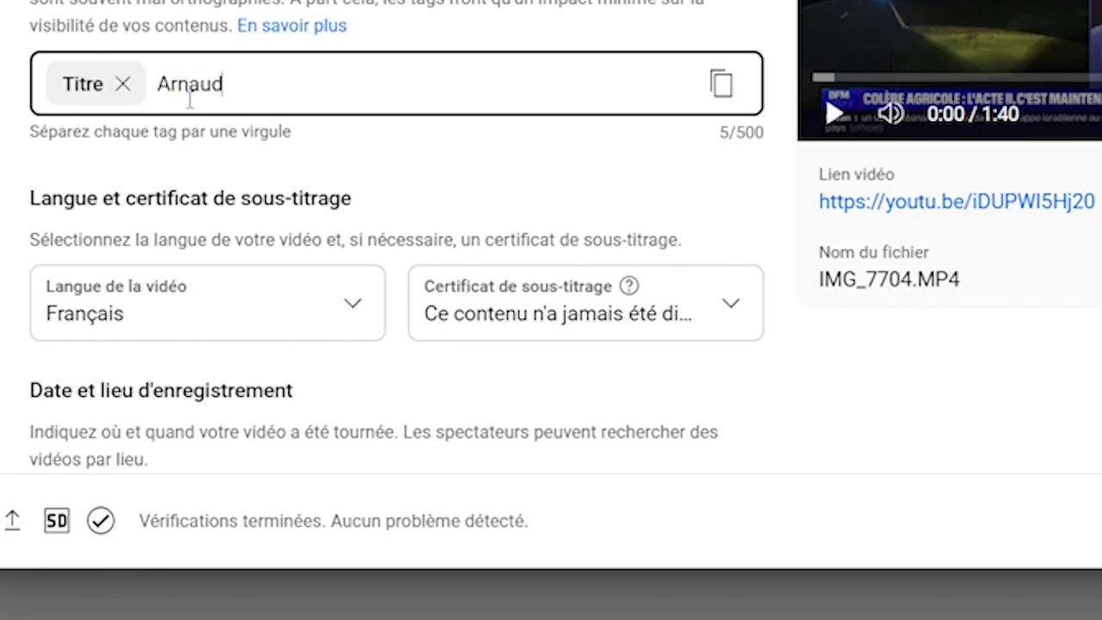
{"action": "type", "text": " Le Ga"}
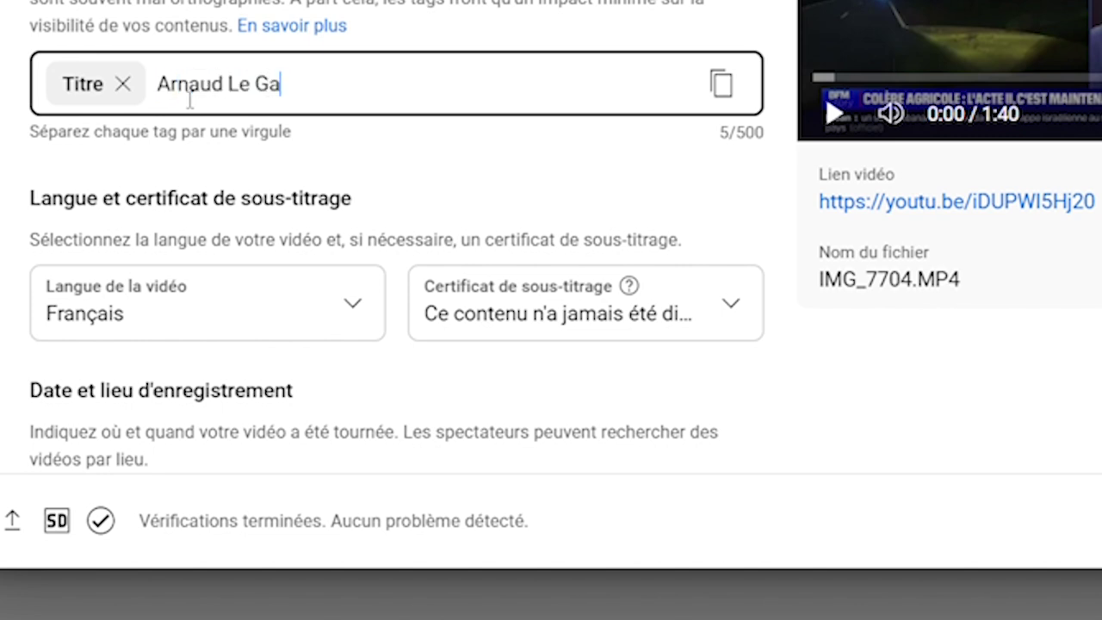
{"action": "type", "text": "ll"}
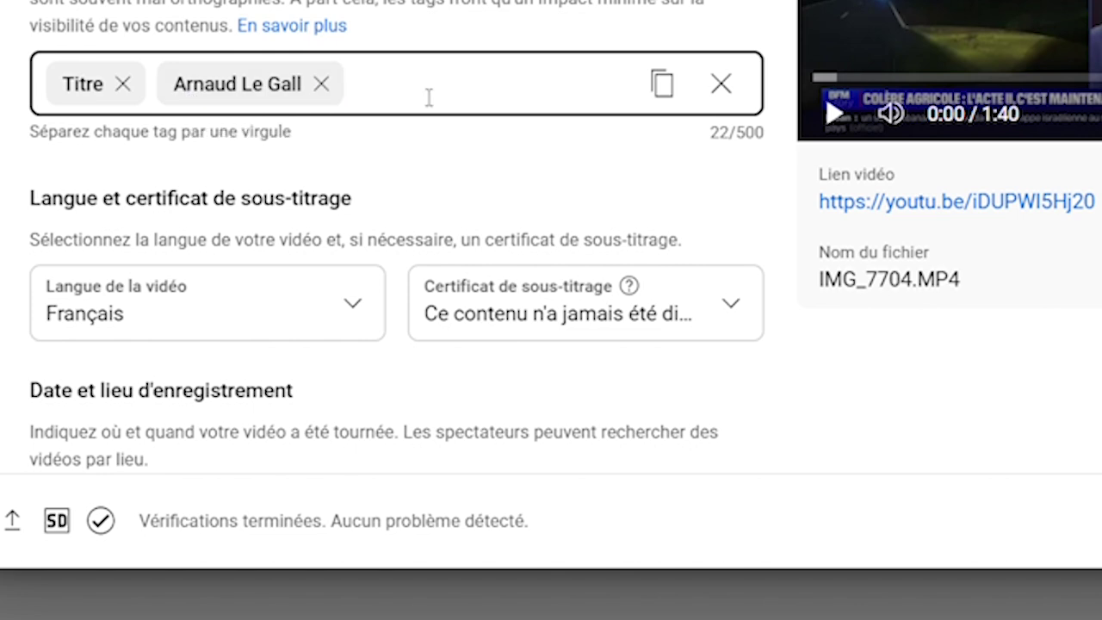
{"action": "type", "text": ",Assemblée natio"}
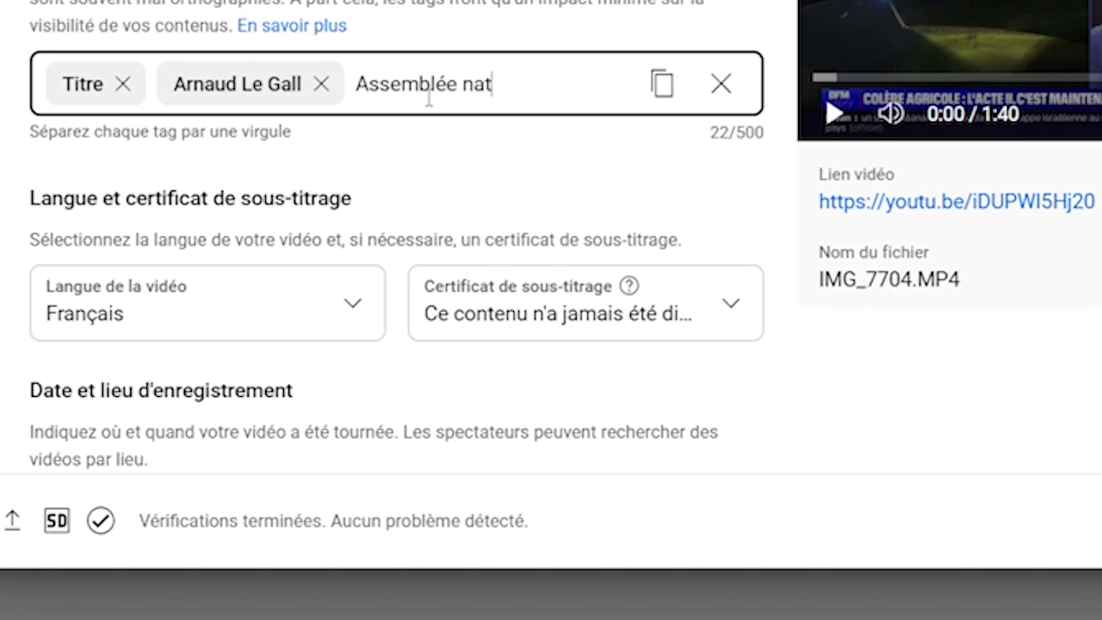
{"action": "type", "text": "nale"}
{"action": "key", "text": "Return"}
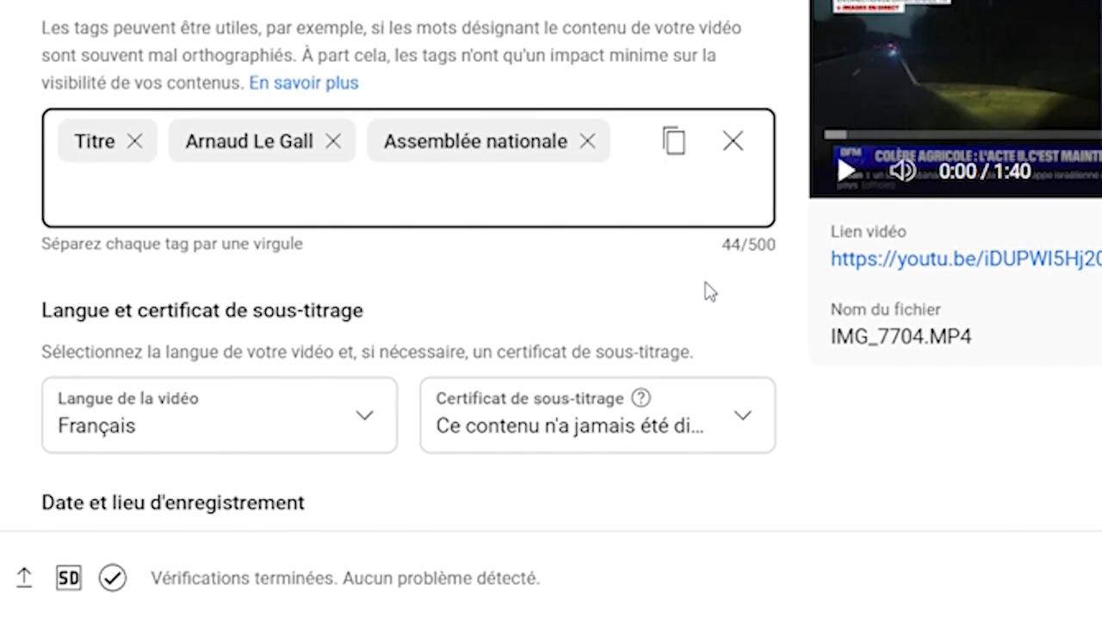
{"action": "type", "text": "Legall"}
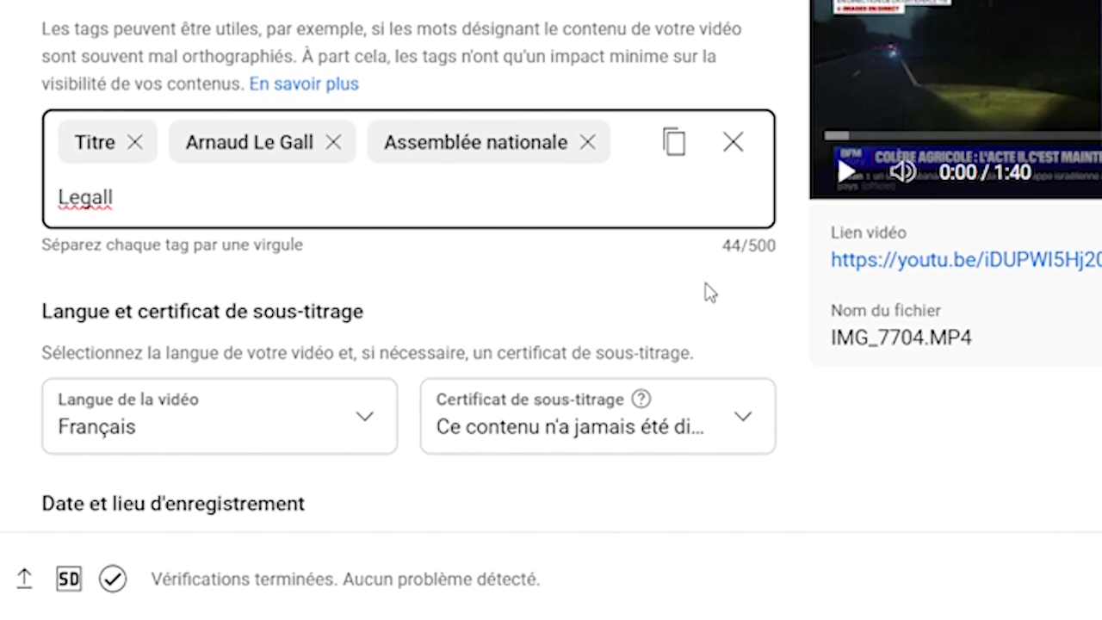
{"action": "key", "text": "Return"}
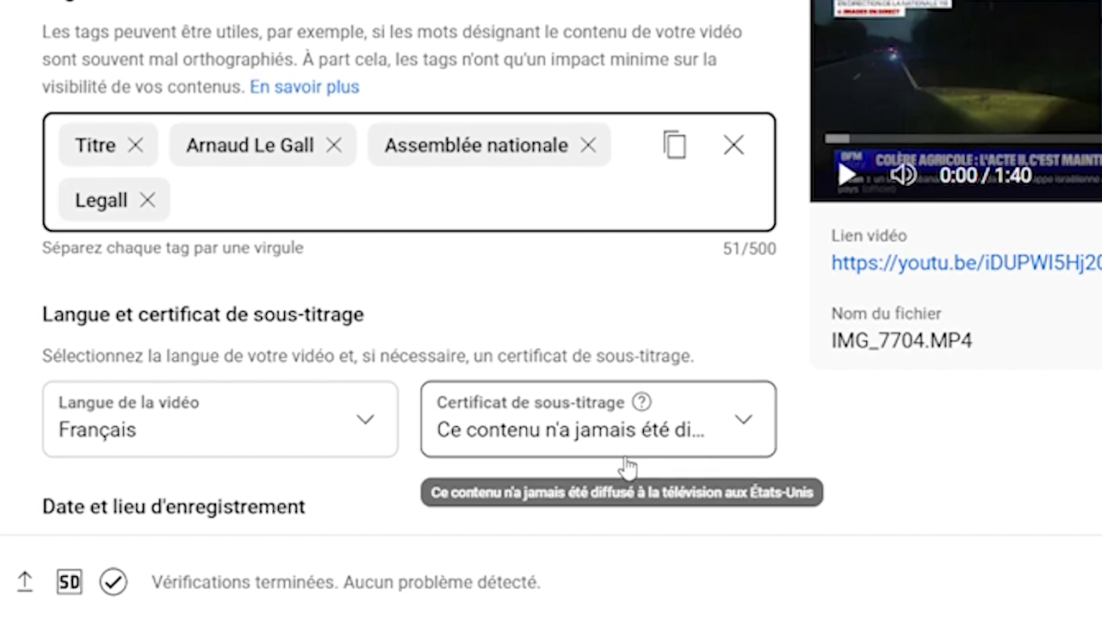
Step: Select "Ce contenu n'a jamais été diffusé à la télévision aux États-Unis" as caption certificate and set the recording date to 19 nov. 2024
{"action": "left_click", "coordinate": [754, 427]}
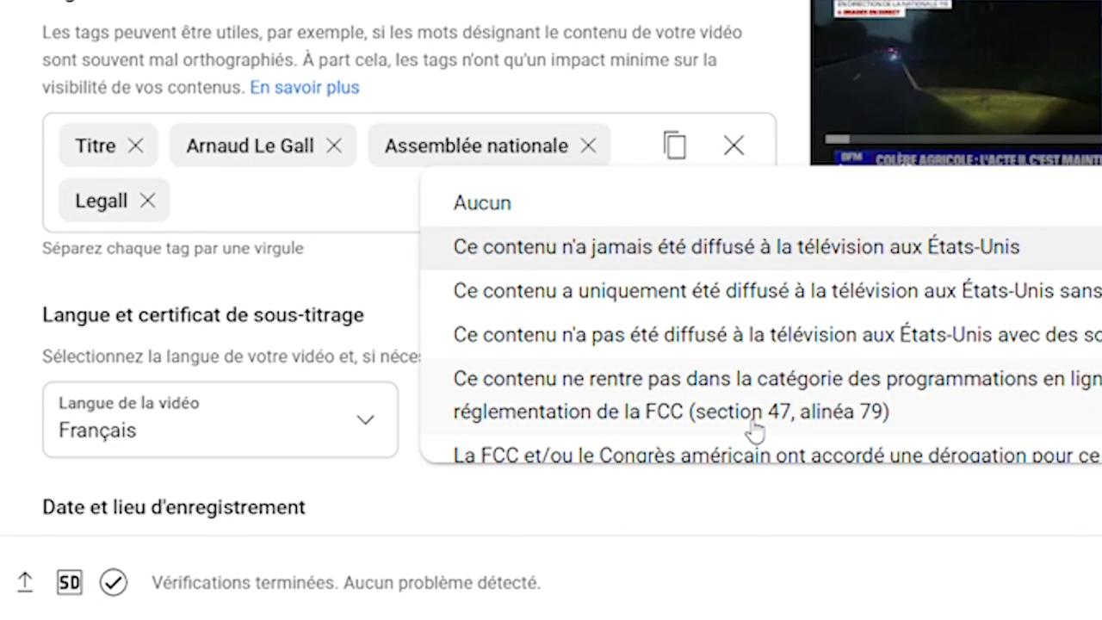
{"action": "left_click", "coordinate": [750, 249]}
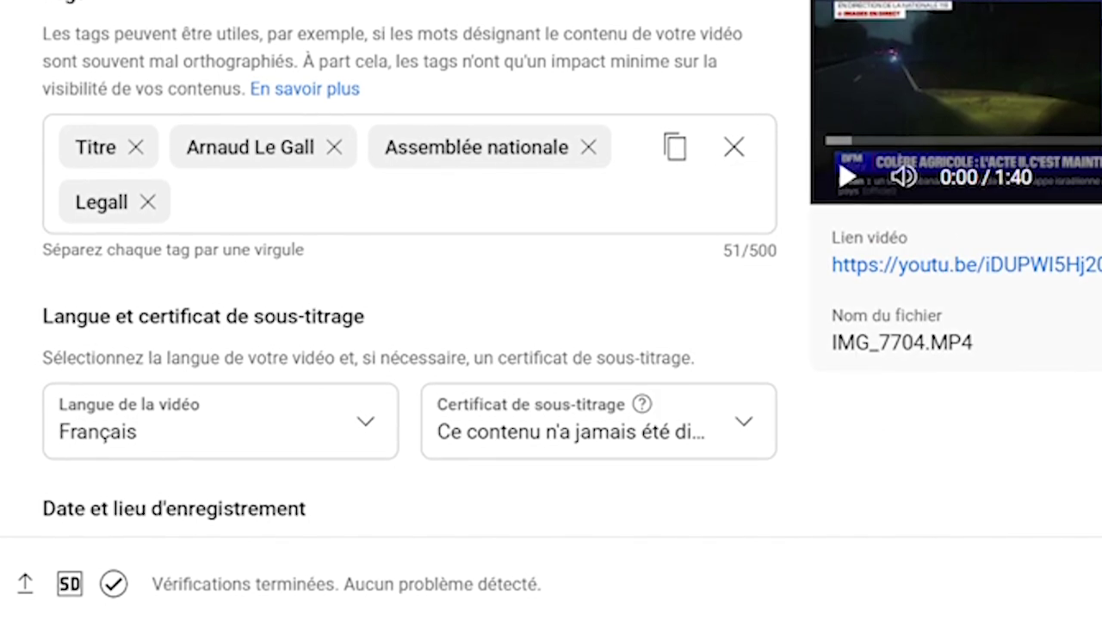
{"action": "scroll", "coordinate": [409, 284], "scroll_direction": "down", "scroll_amount": 5}
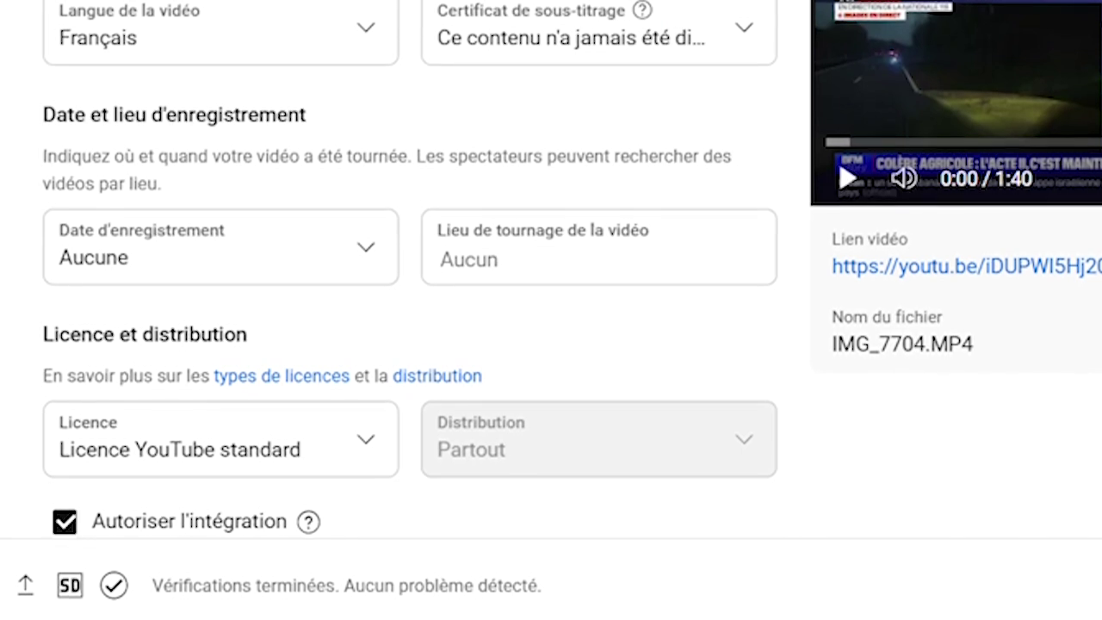
{"action": "left_click", "coordinate": [380, 267]}
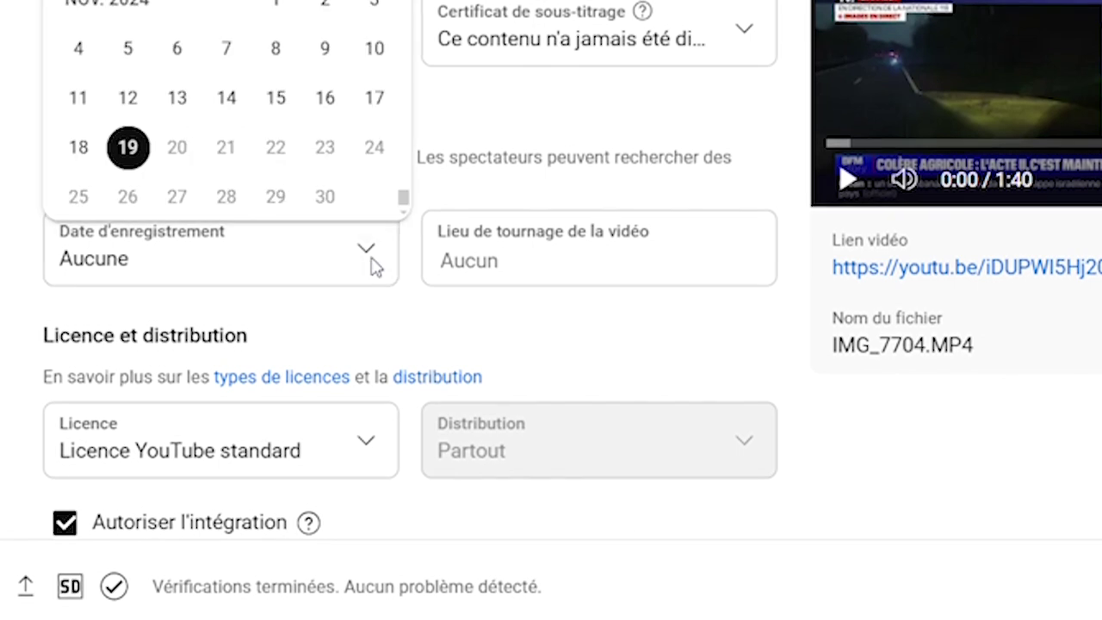
{"action": "left_click", "coordinate": [127, 147]}
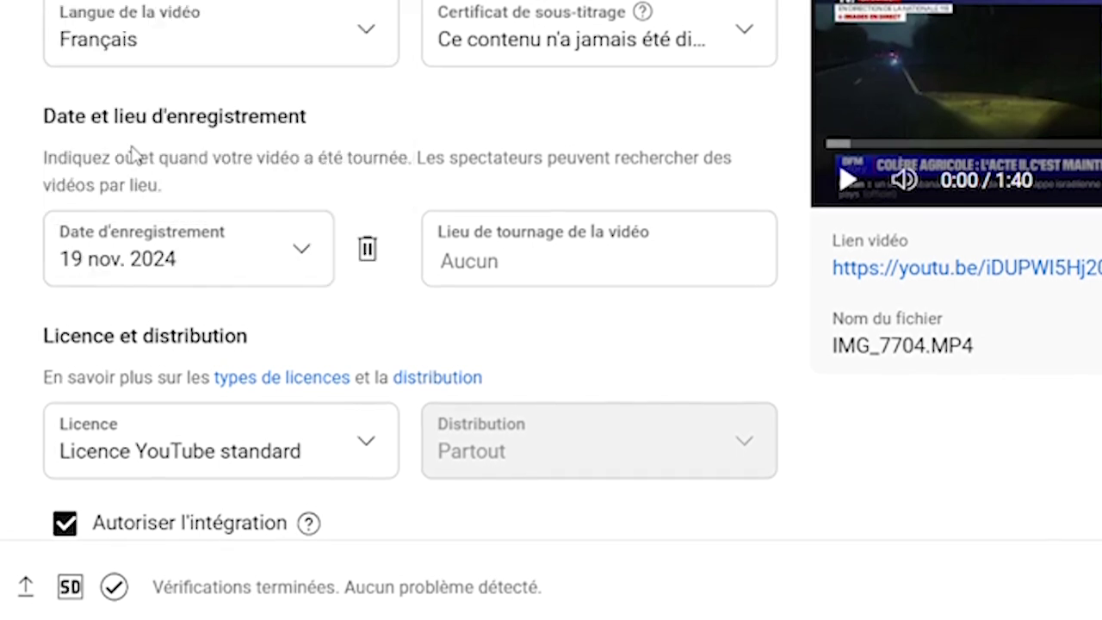
Step: Enter France as the video's filming location
{"action": "left_click", "coordinate": [519, 274]}
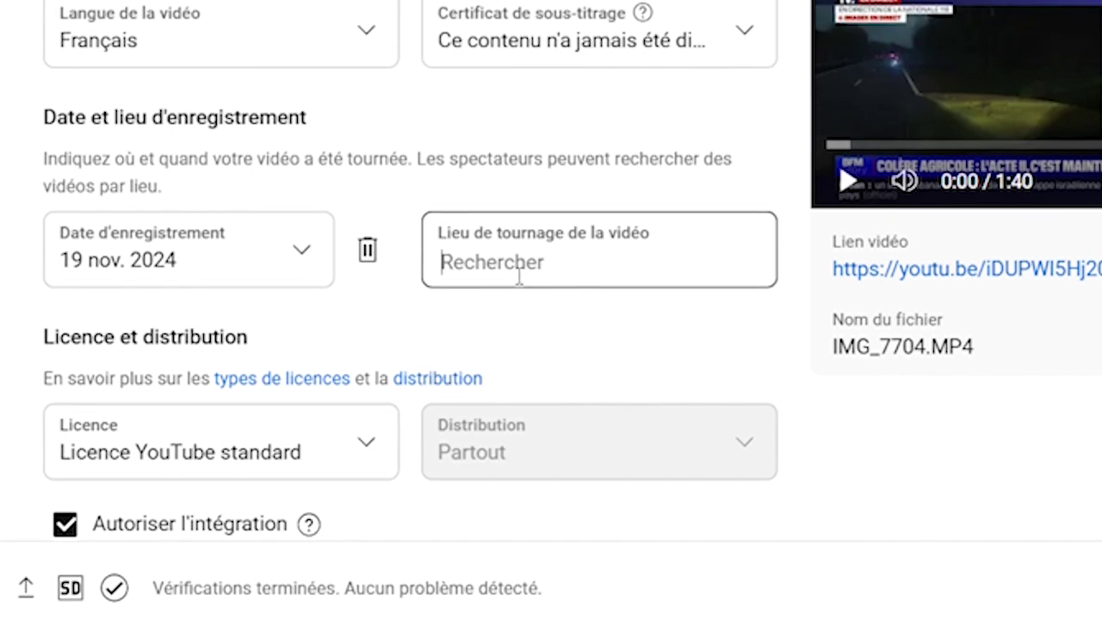
{"action": "type", "text": "a"}
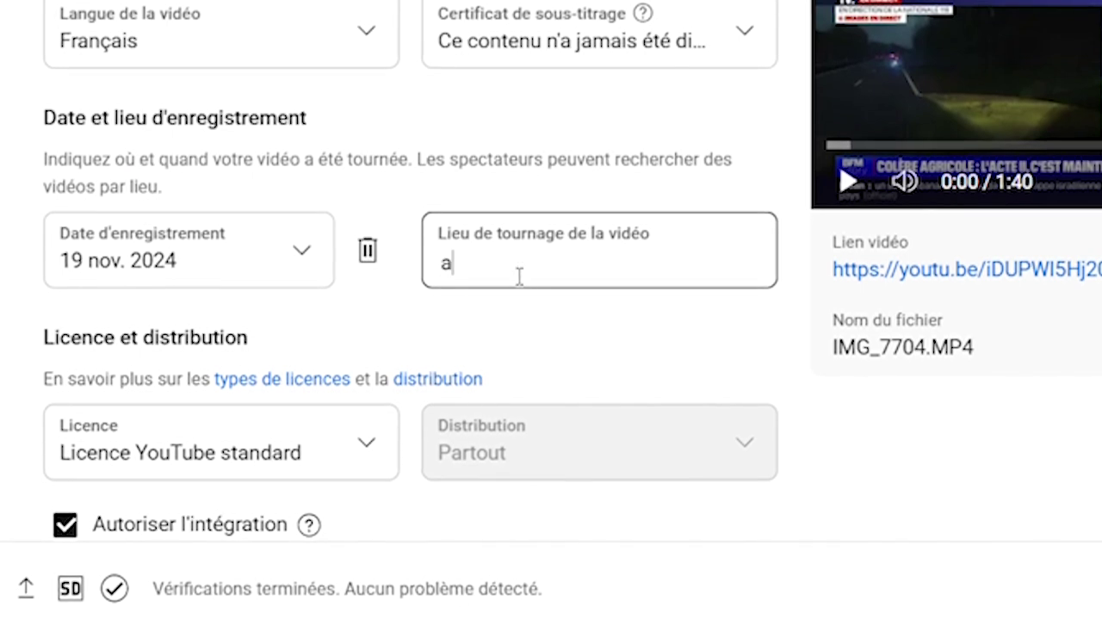
{"action": "type", "text": "ssemb"}
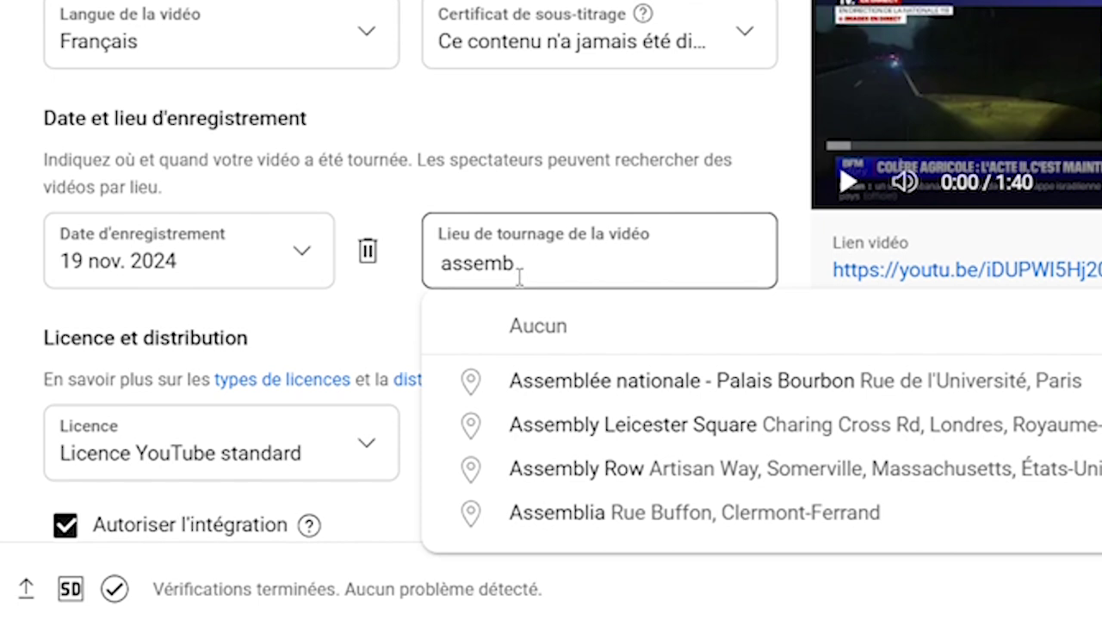
{"action": "left_click_drag", "start_coordinate": [551, 276], "coordinate": [398, 284]}
{"action": "type", "text": "France"}
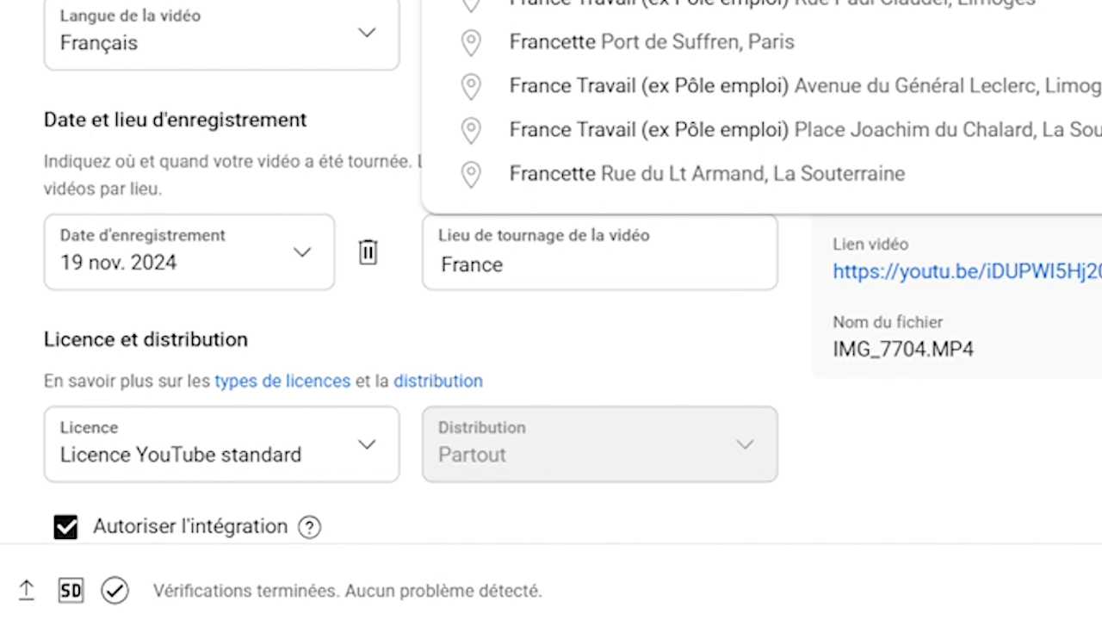
{"action": "left_click", "coordinate": [551, 1]}
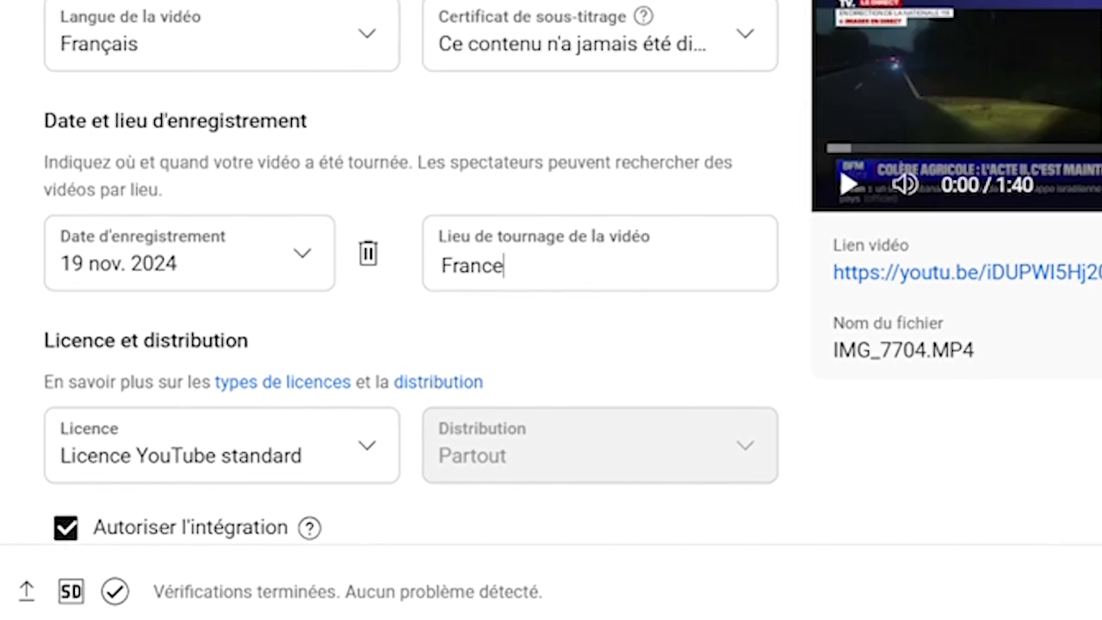
Step: Set the Shorts remix permission to Ne pas autoriser le remixage and look through the video categories without changing the current one
{"action": "scroll", "coordinate": [387, 301], "scroll_direction": "down", "scroll_amount": 5}
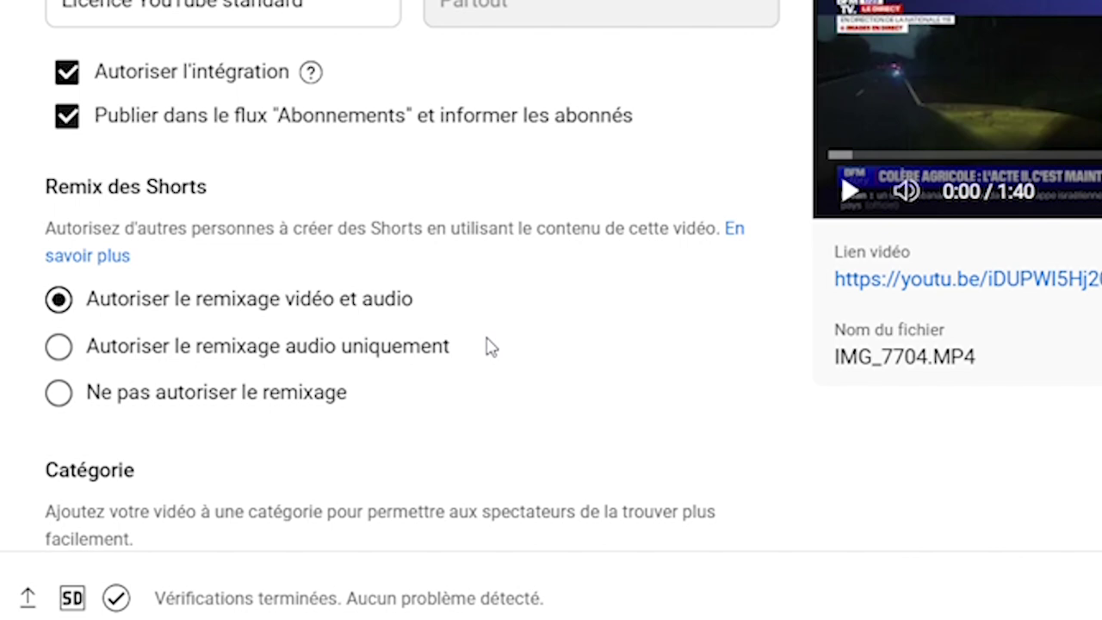
{"action": "left_click", "coordinate": [62, 395]}
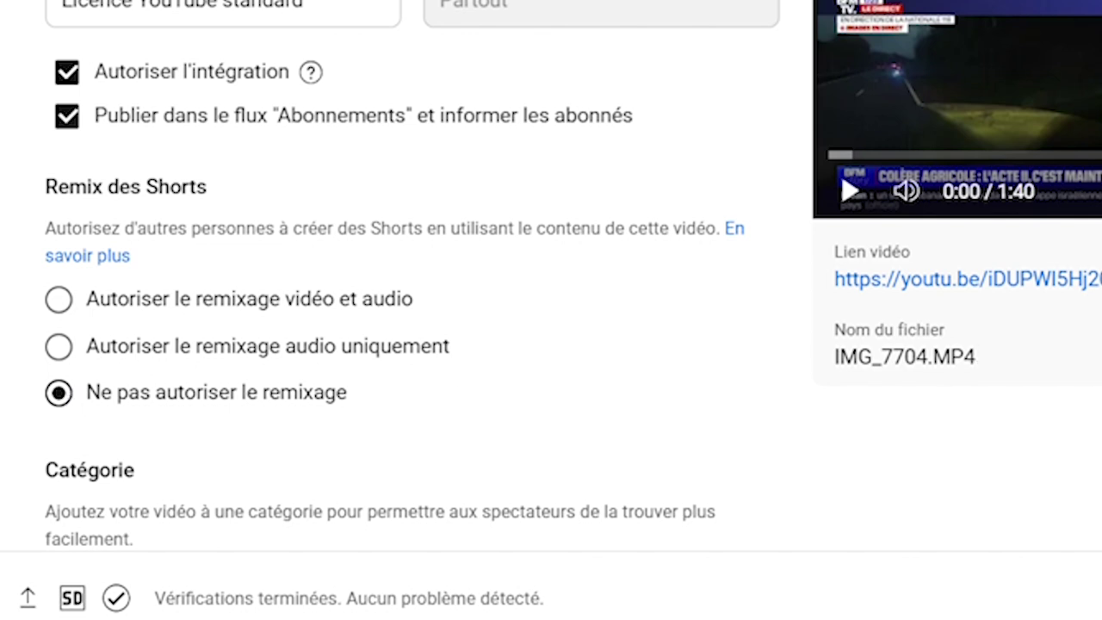
{"action": "scroll", "coordinate": [413, 275], "scroll_direction": "down", "scroll_amount": 5}
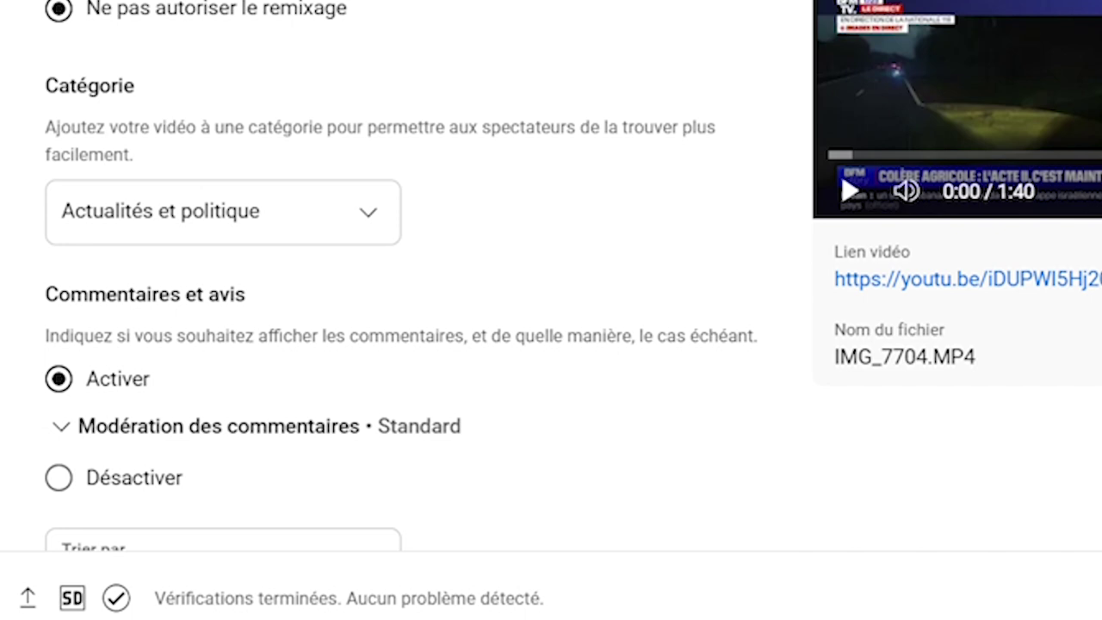
{"action": "left_click", "coordinate": [382, 224]}
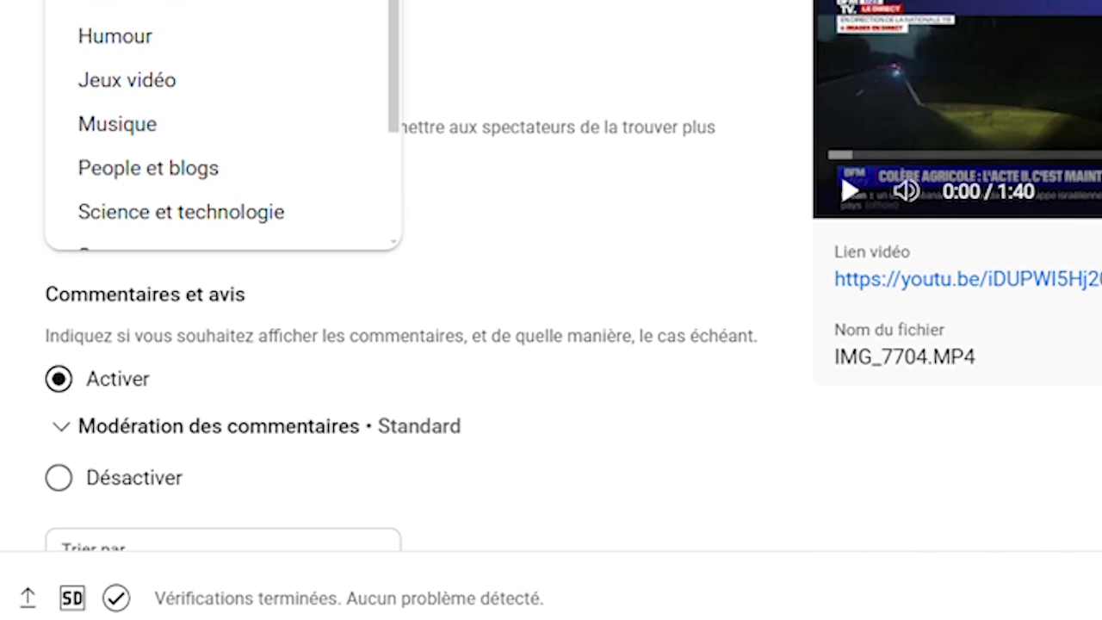
{"action": "key", "text": "Escape"}
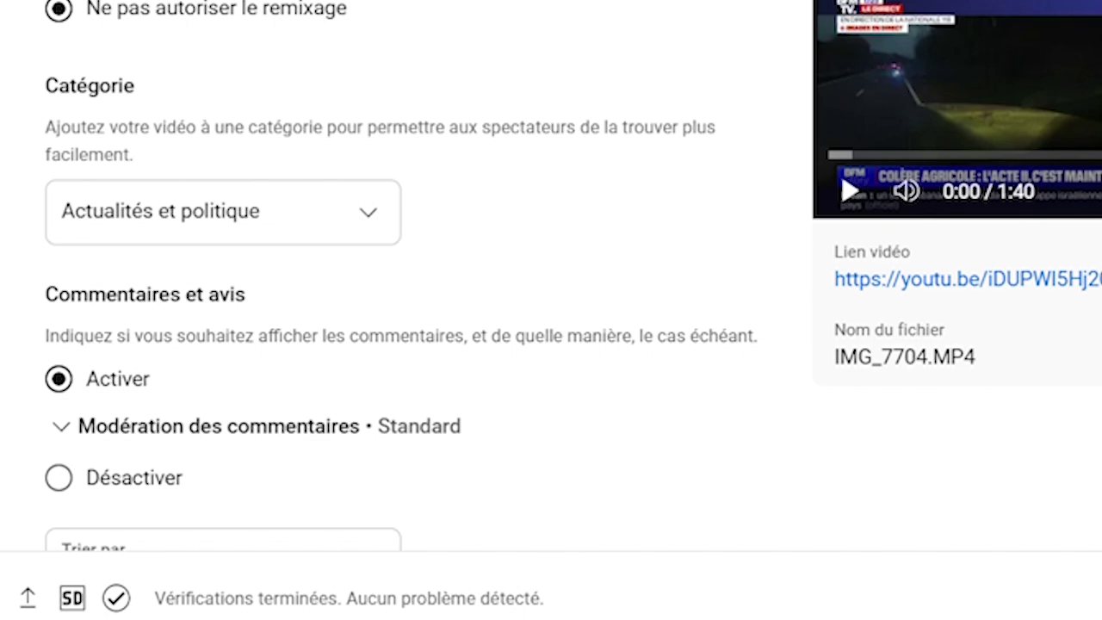
Step: Examine the comment moderation levels and keep Les mieux notés as the comment sort order
{"action": "scroll", "coordinate": [405, 275], "scroll_direction": "down", "scroll_amount": 3}
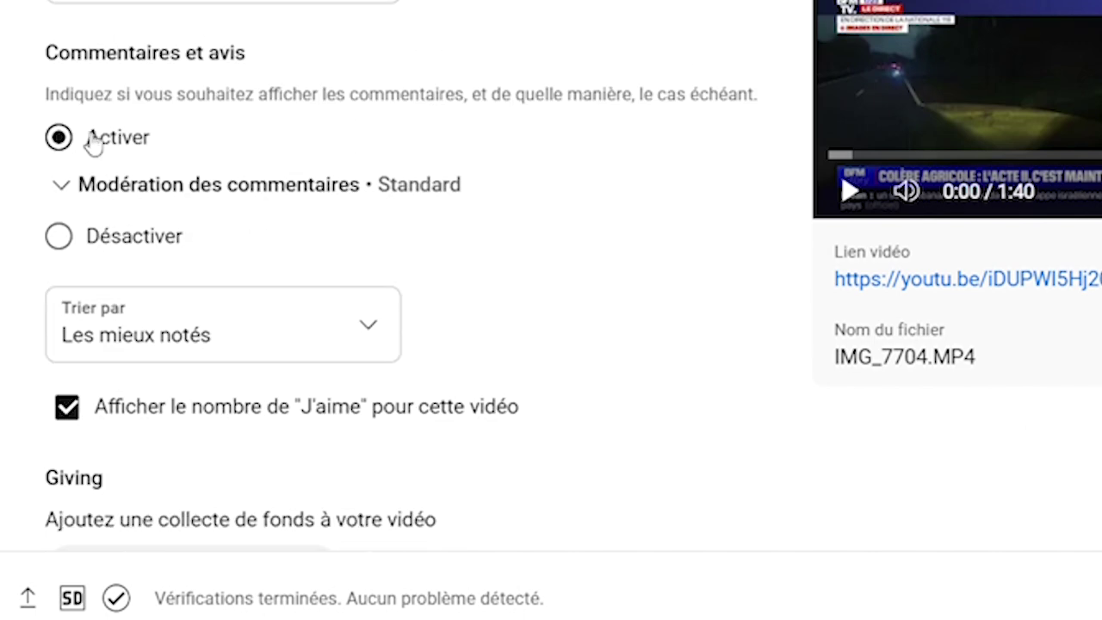
{"action": "left_click", "coordinate": [62, 187]}
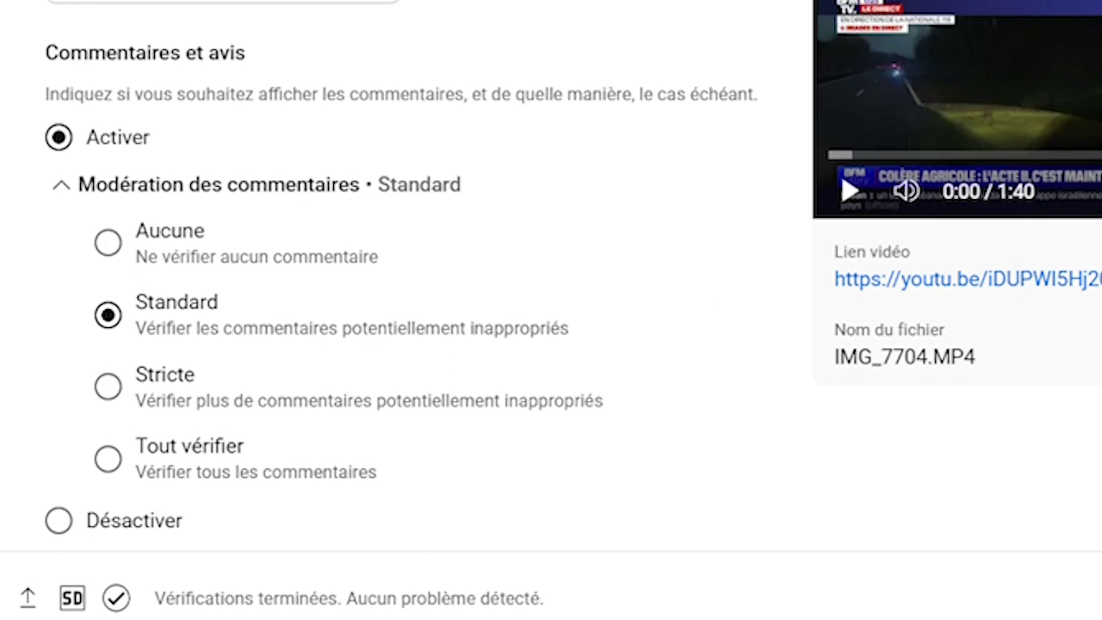
{"action": "scroll", "coordinate": [401, 267], "scroll_direction": "down", "scroll_amount": 5}
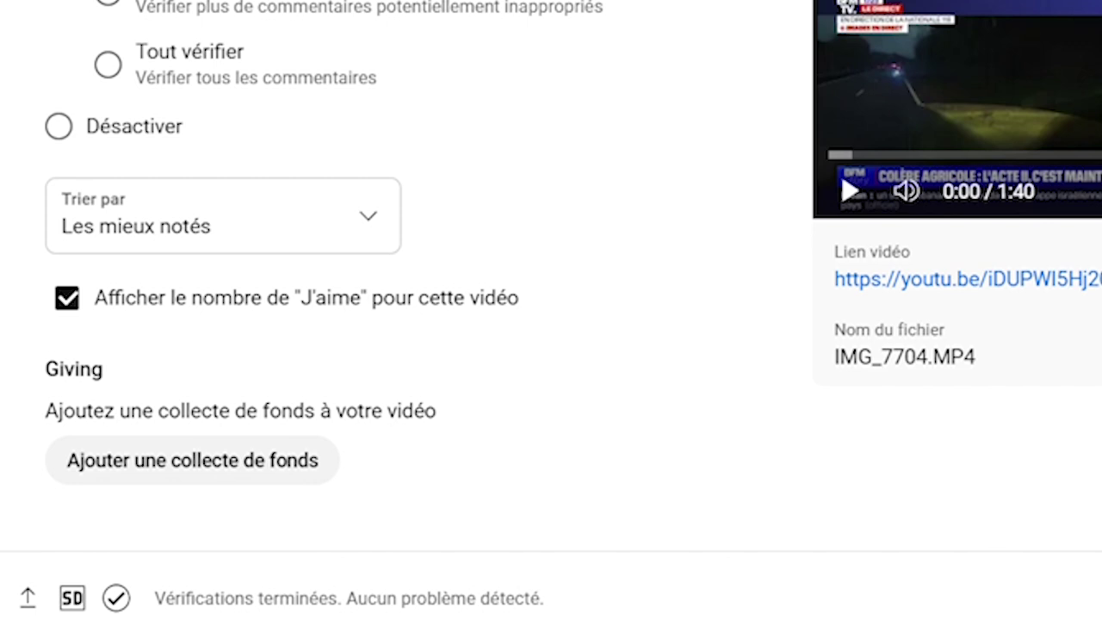
{"action": "left_click", "coordinate": [376, 228]}
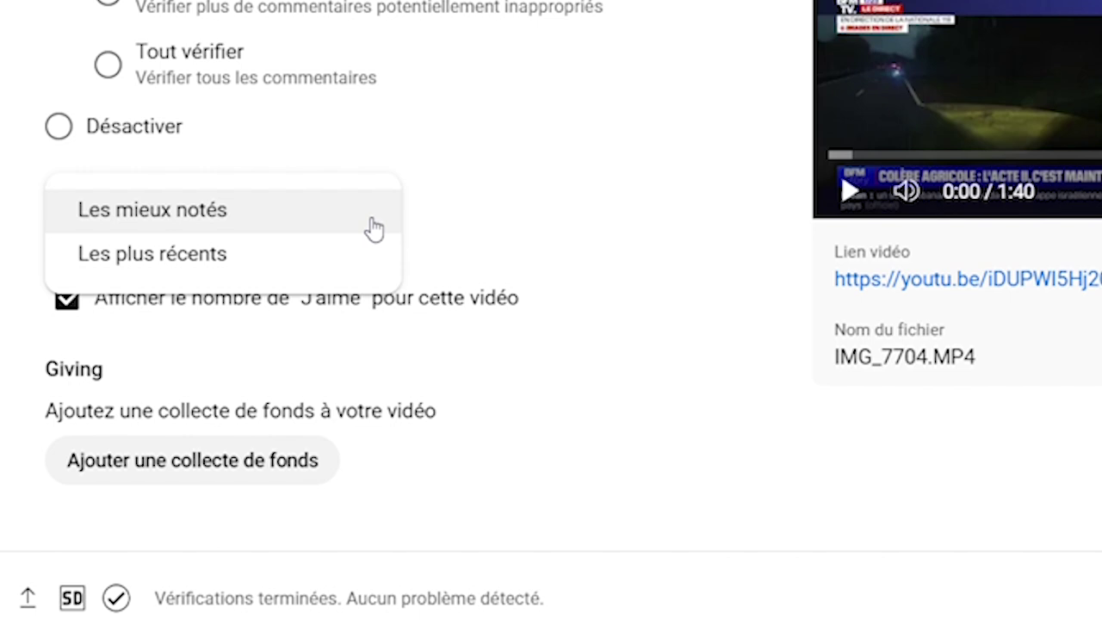
{"action": "left_click", "coordinate": [354, 223]}
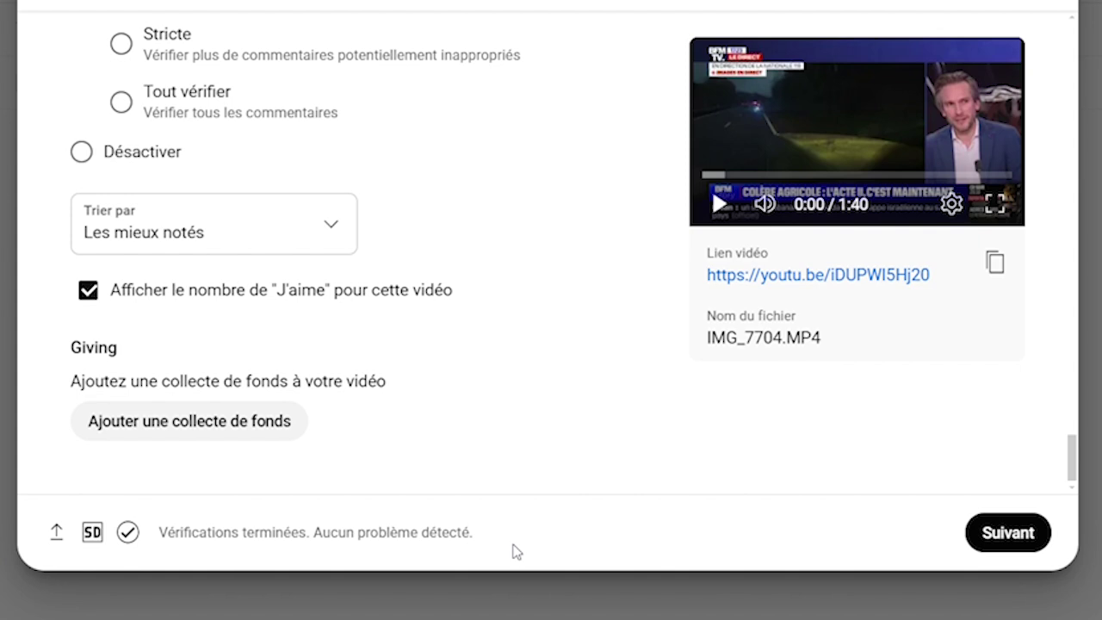
Step: Activate monetisation for the video and continue past the ad suitability evaluation to the video elements
{"action": "left_click", "coordinate": [1008, 534]}
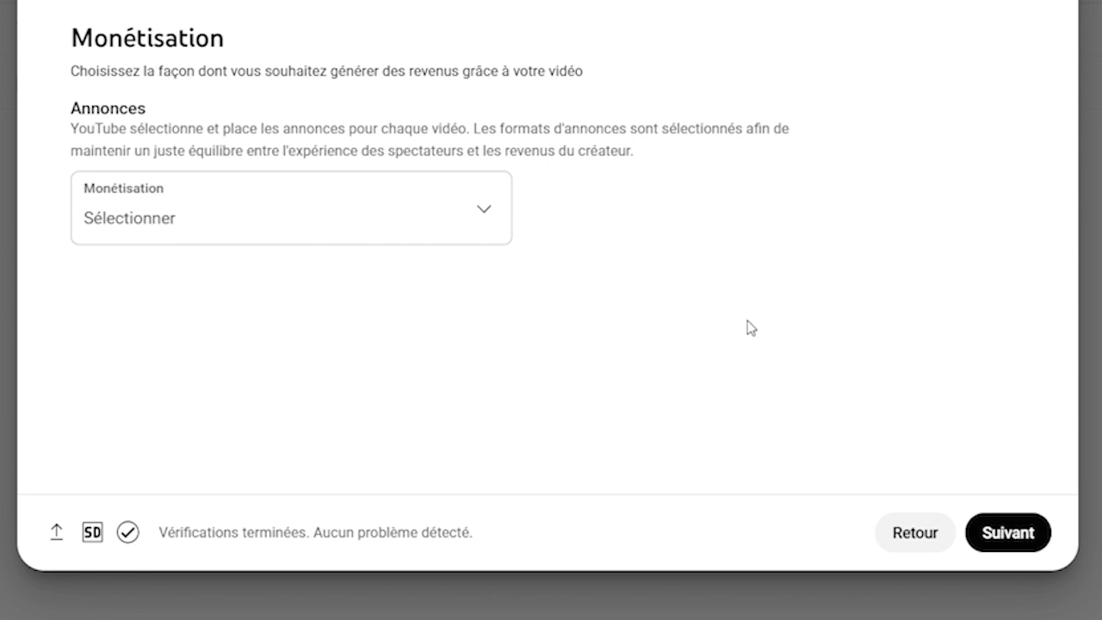
{"action": "left_click", "coordinate": [498, 211]}
{"action": "left_click", "coordinate": [498, 214]}
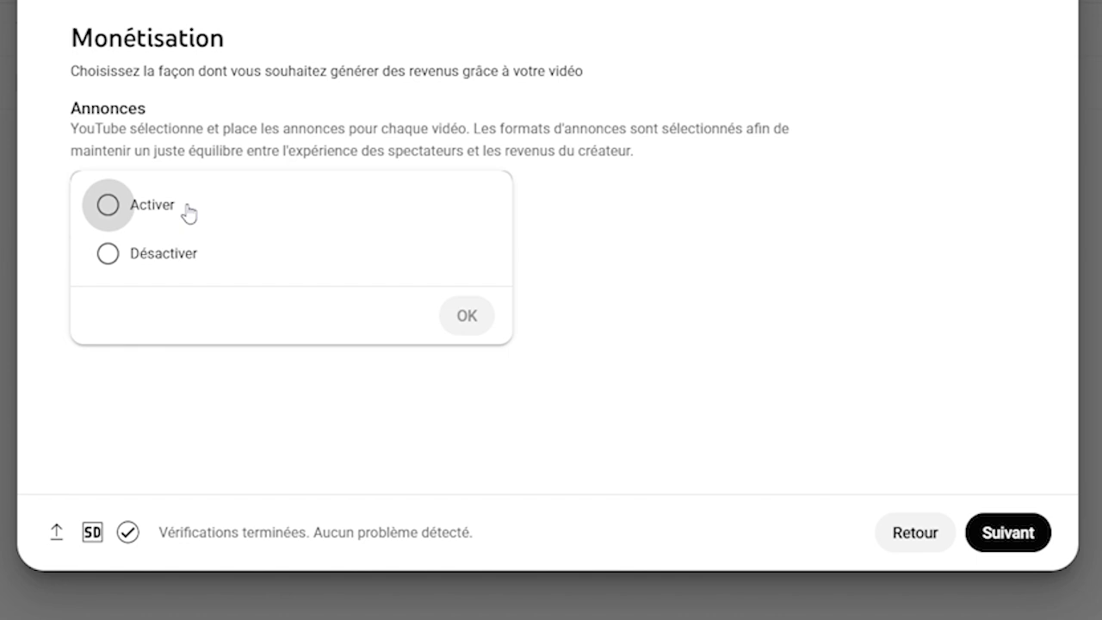
{"action": "left_click", "coordinate": [108, 205]}
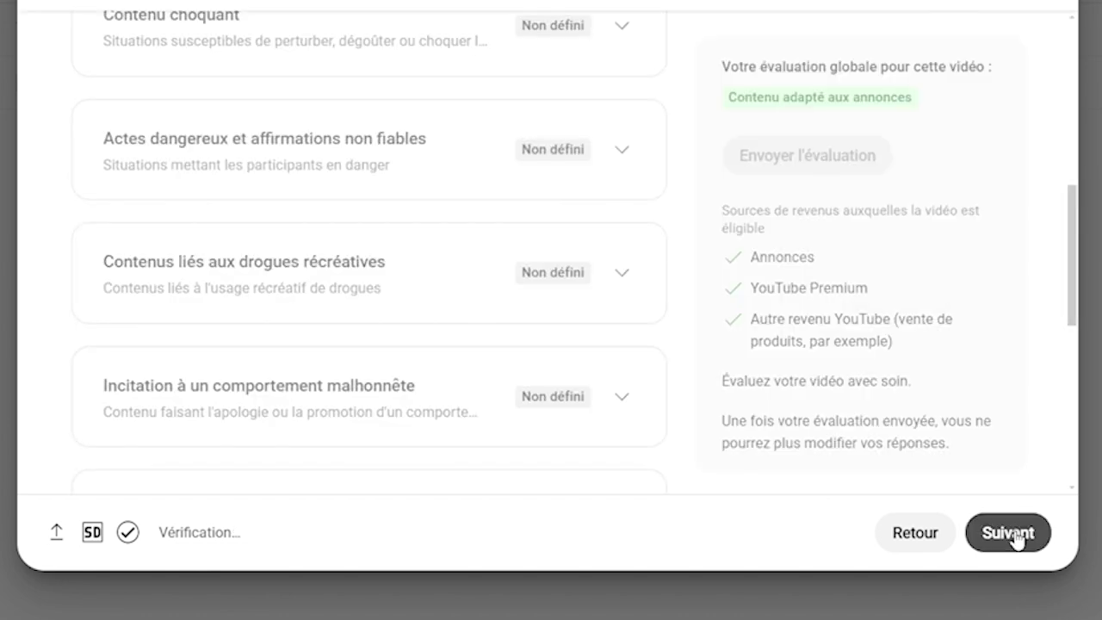
{"action": "left_click", "coordinate": [1011, 532]}
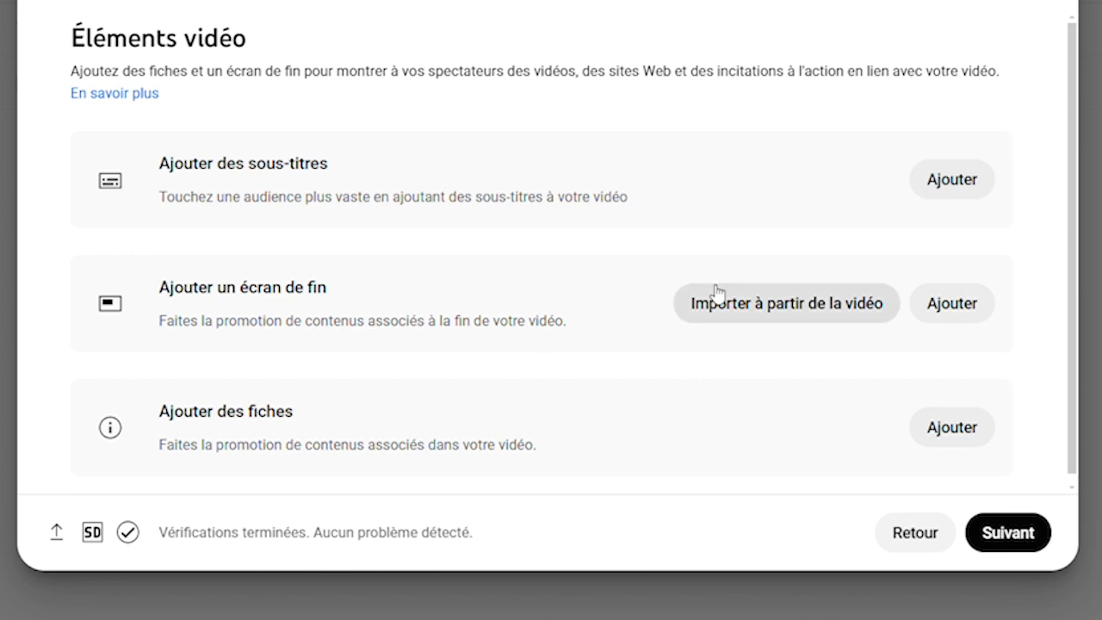
Step: Add an end screen from the "1 vidéo, 1 élément S'abonner" template with its video element set to Contenu adapté au spectateur
{"action": "left_click", "coordinate": [954, 306]}
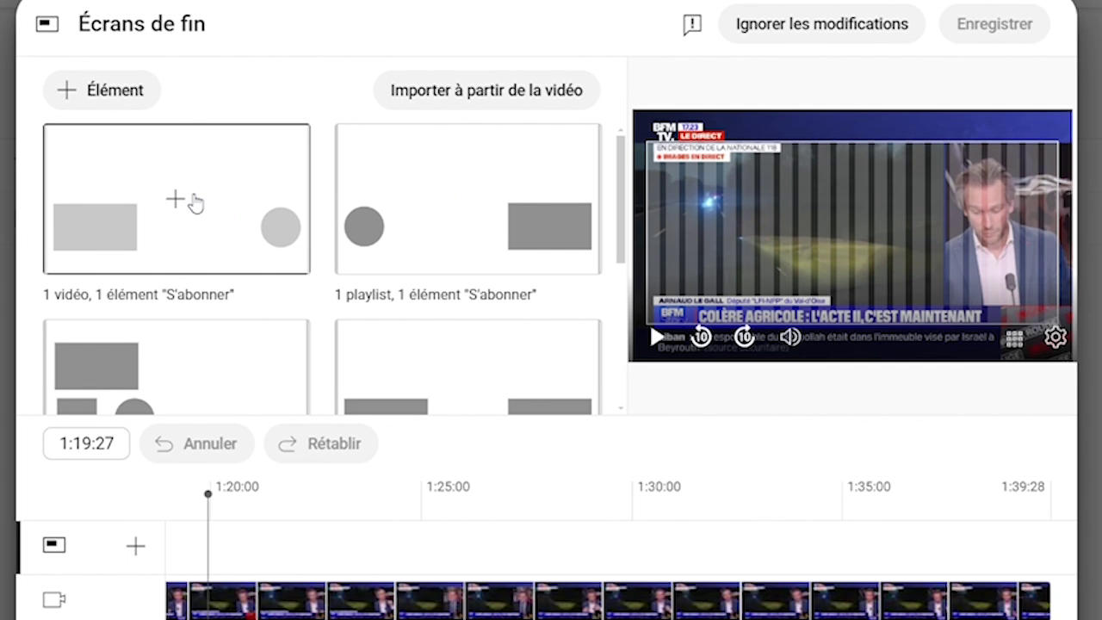
{"action": "left_click", "coordinate": [194, 203]}
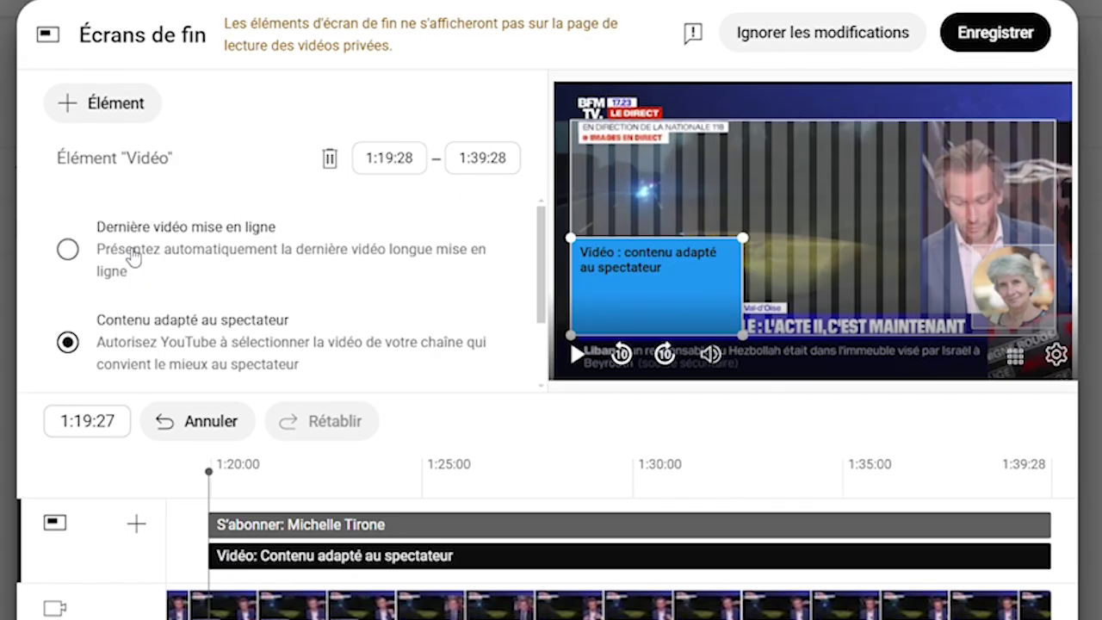
{"action": "left_click", "coordinate": [77, 252]}
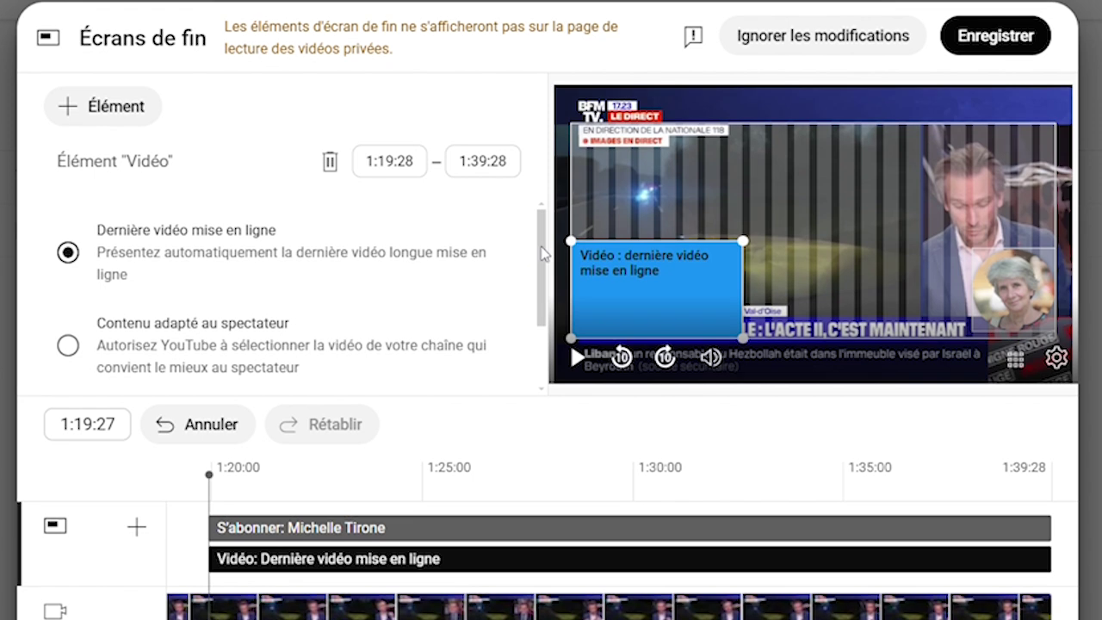
{"action": "scroll", "coordinate": [534, 256], "scroll_direction": "down", "scroll_amount": 2}
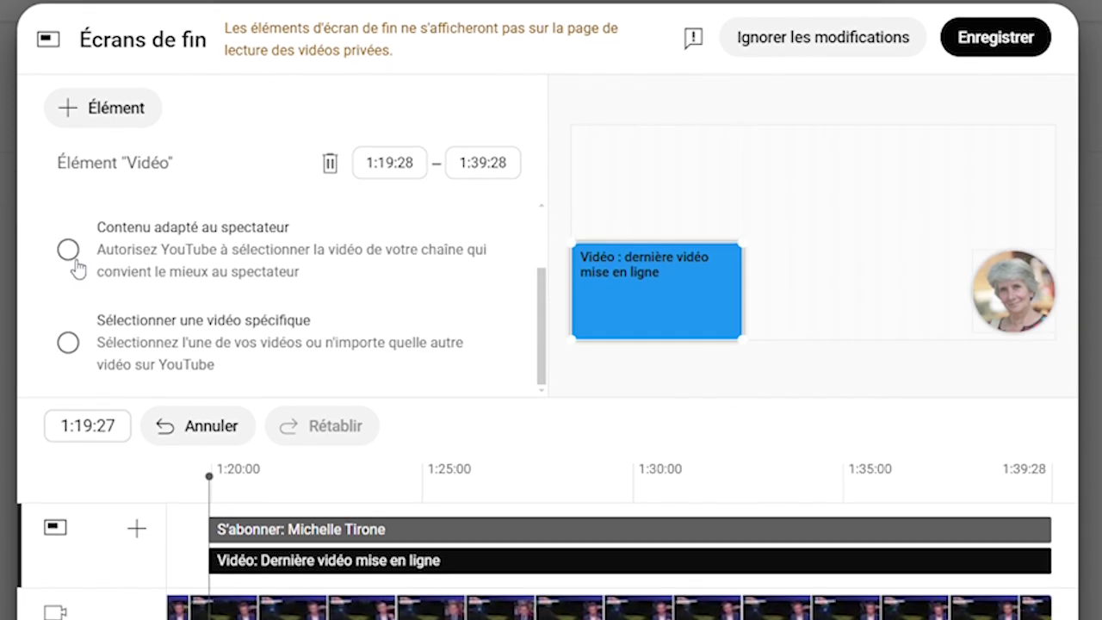
{"action": "left_click", "coordinate": [72, 253]}
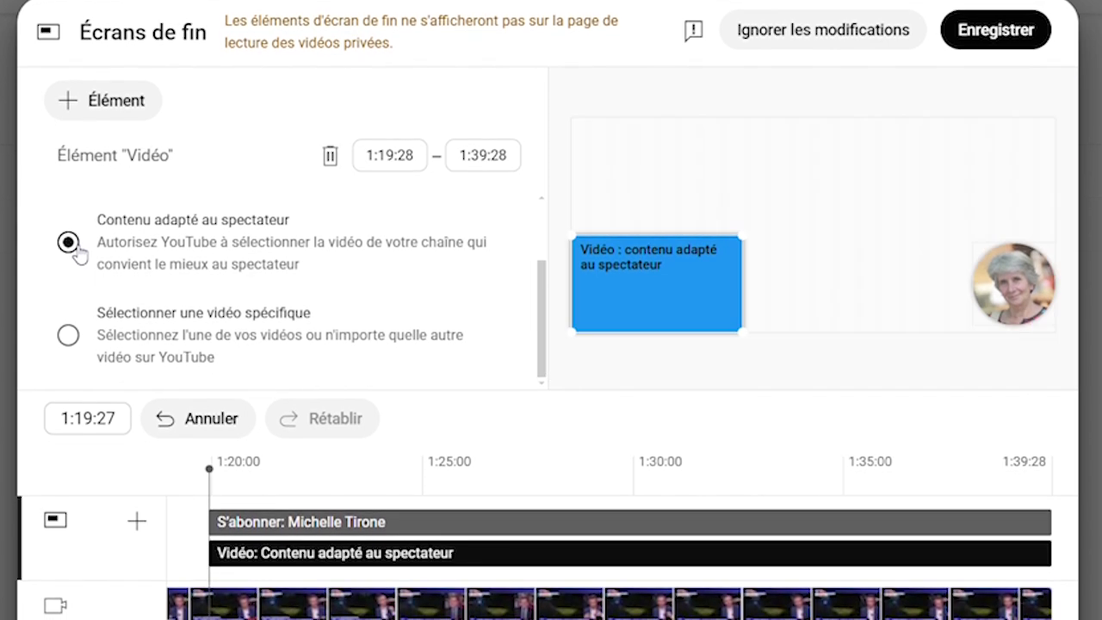
Step: Search other channels' videos for "melenchon" and use "Jean-Luc Mélenchon invité de Dimanche en Politique sur France 3" as the end screen video
{"action": "left_click", "coordinate": [72, 333]}
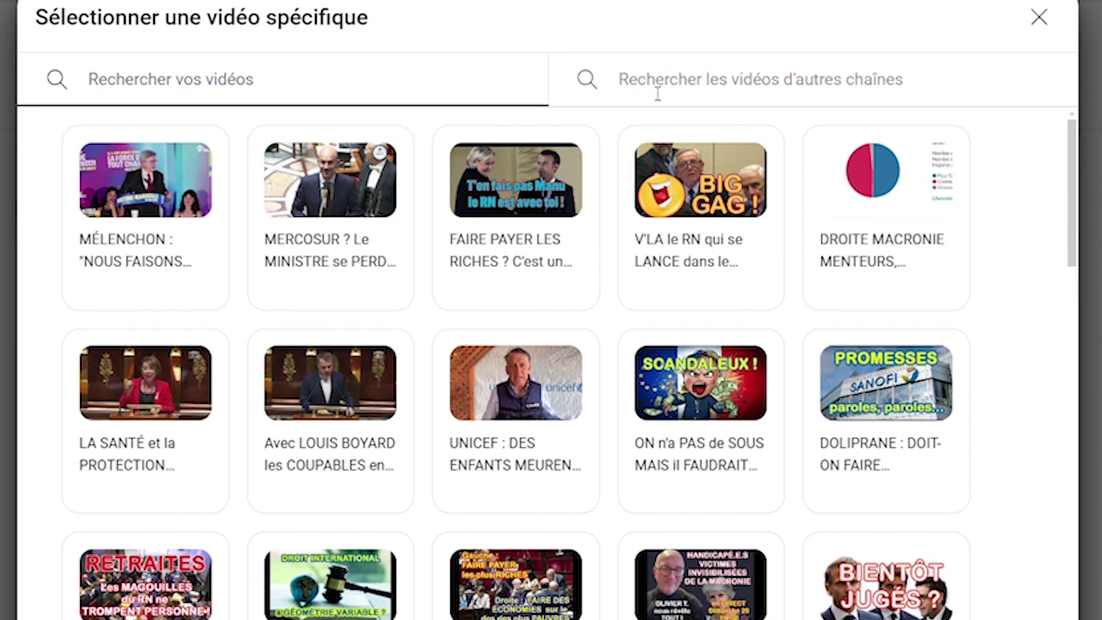
{"action": "left_click", "coordinate": [658, 93]}
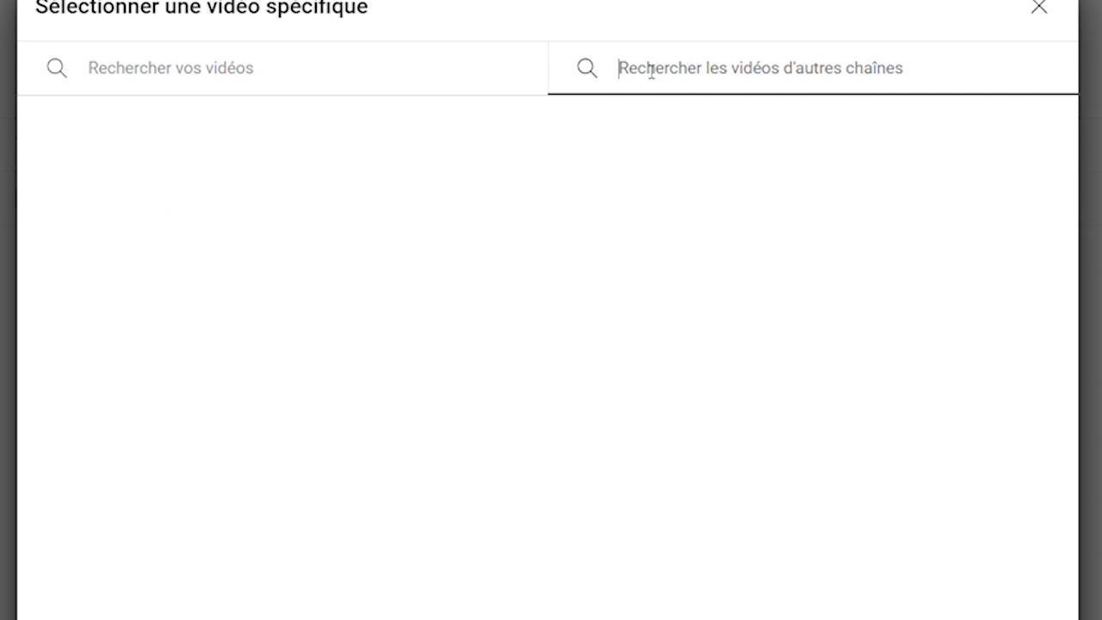
{"action": "type", "text": "melencho"}
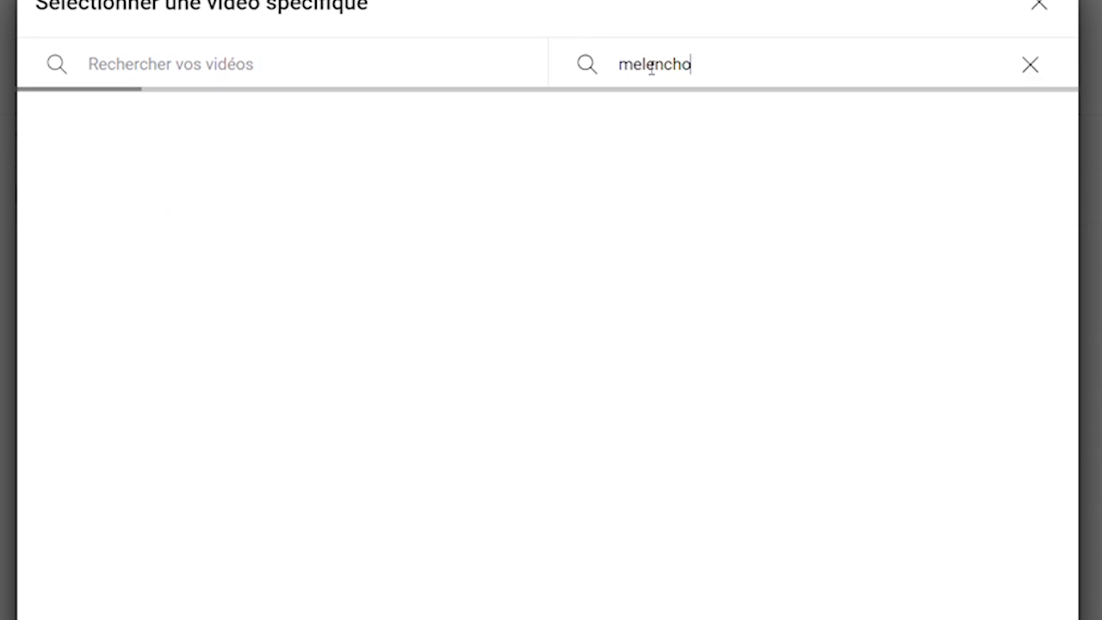
{"action": "type", "text": "n"}
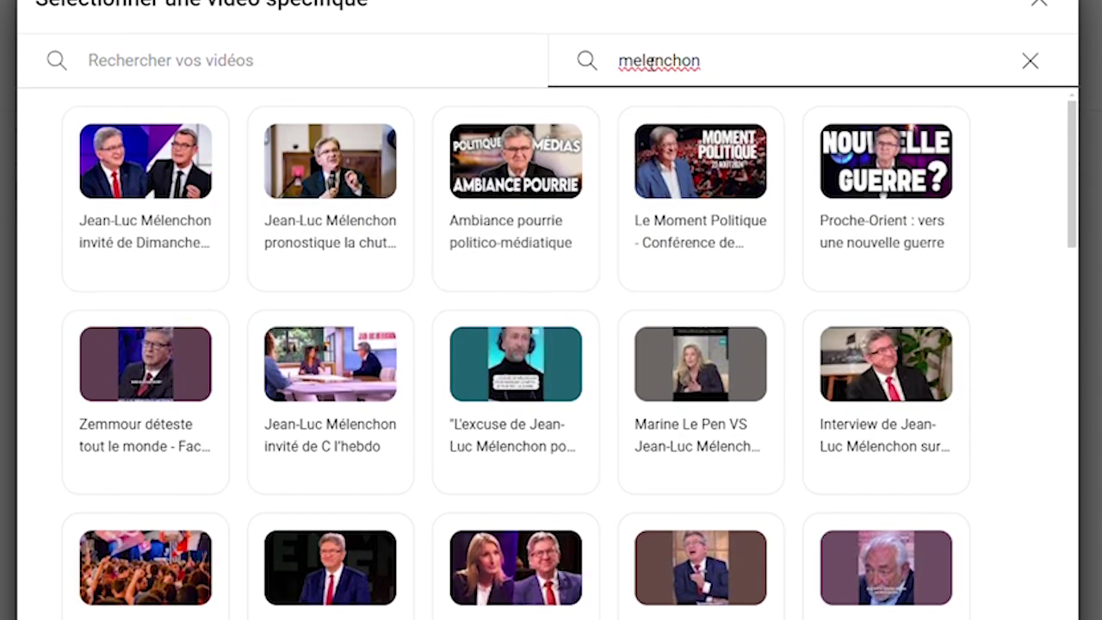
{"action": "left_click", "coordinate": [134, 188]}
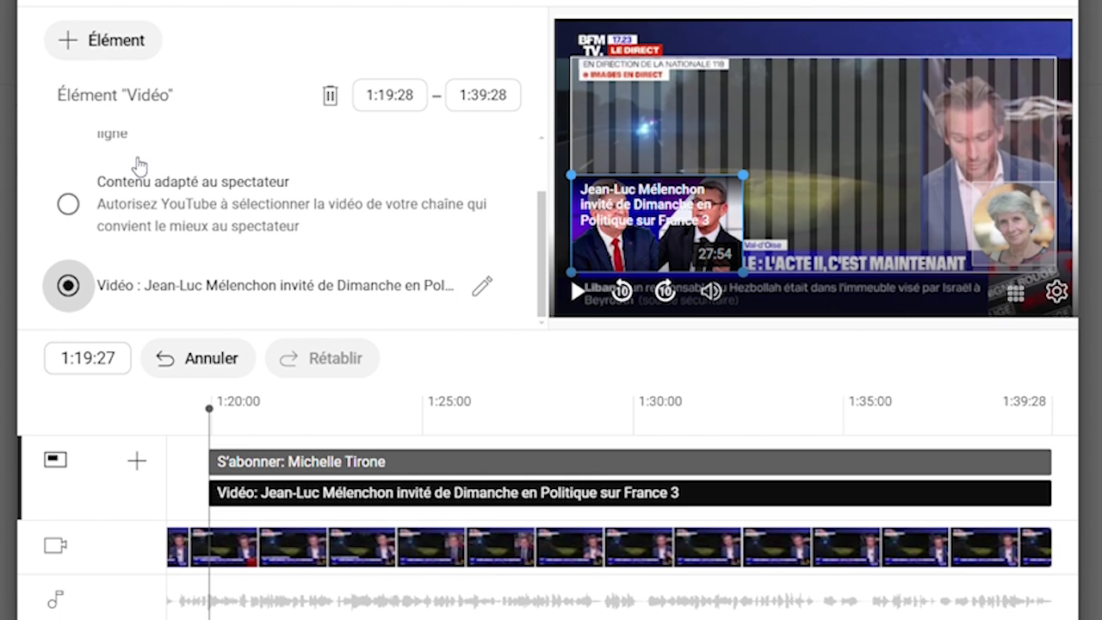
Step: Set the end screen's video element back to Contenu adapté au spectateur and continue past the verifications to the visibility settings
{"action": "left_click", "coordinate": [76, 205]}
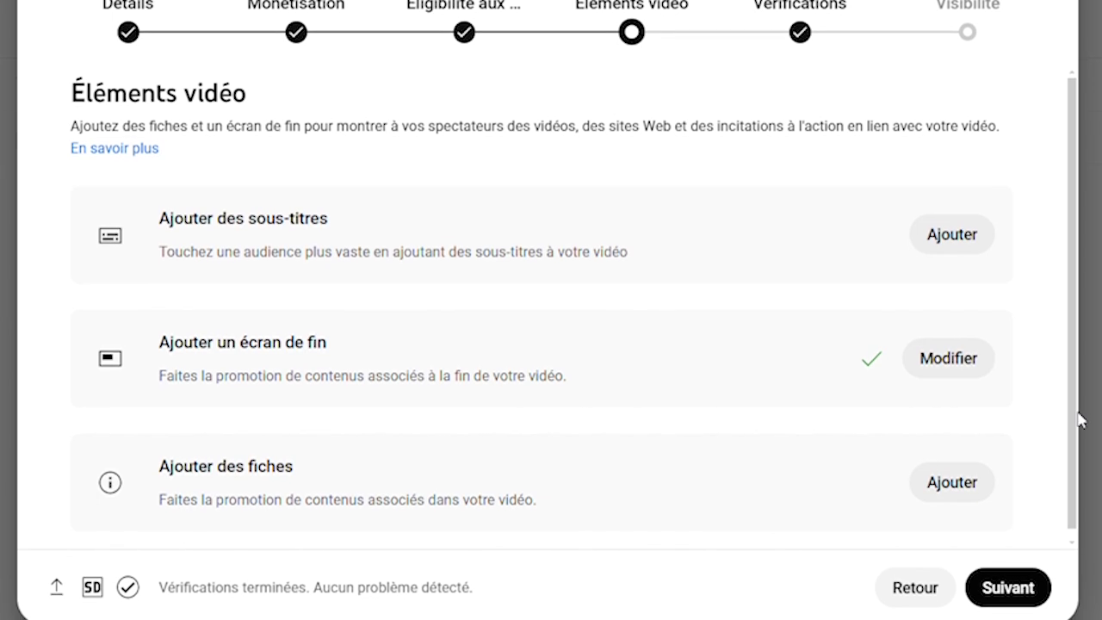
{"action": "scroll", "coordinate": [1076, 439], "scroll_direction": "down", "scroll_amount": 1}
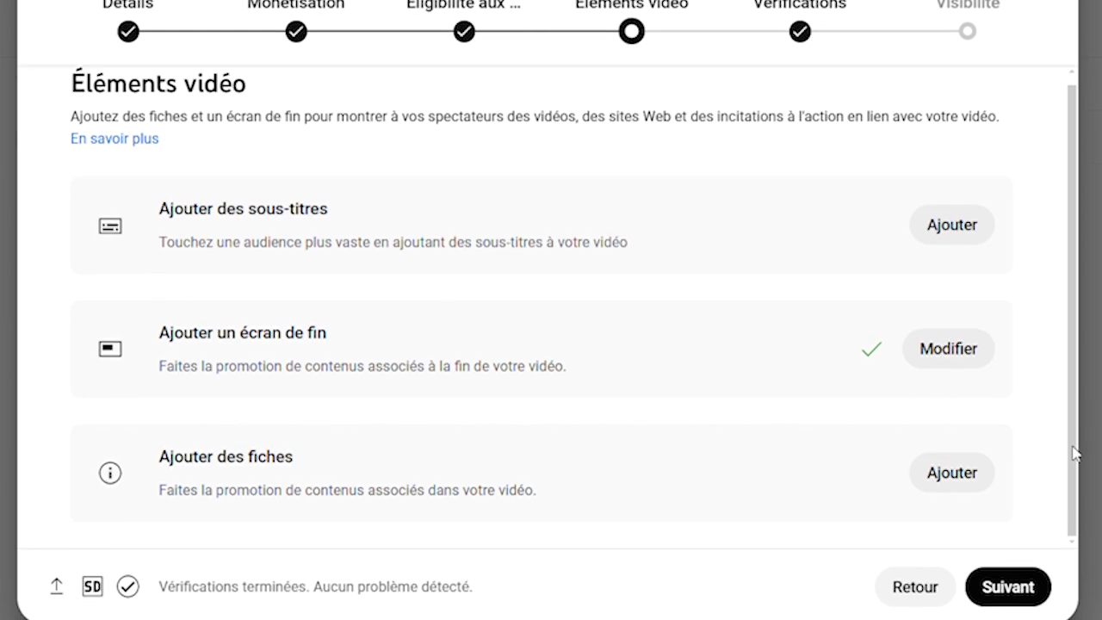
{"action": "left_click", "coordinate": [1019, 594]}
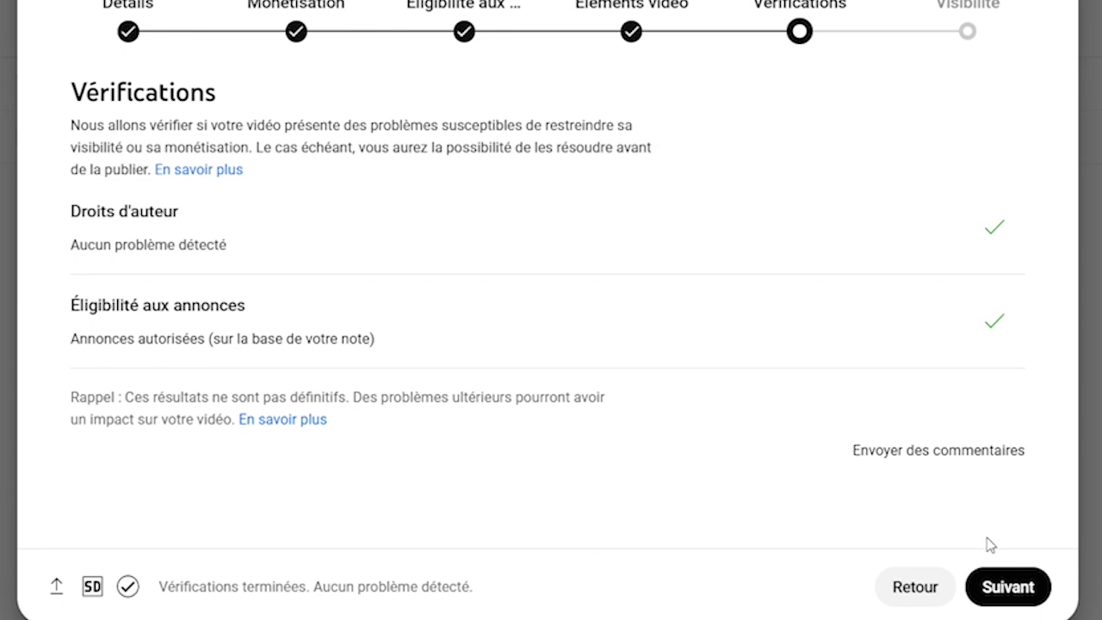
{"action": "left_click", "coordinate": [1023, 593]}
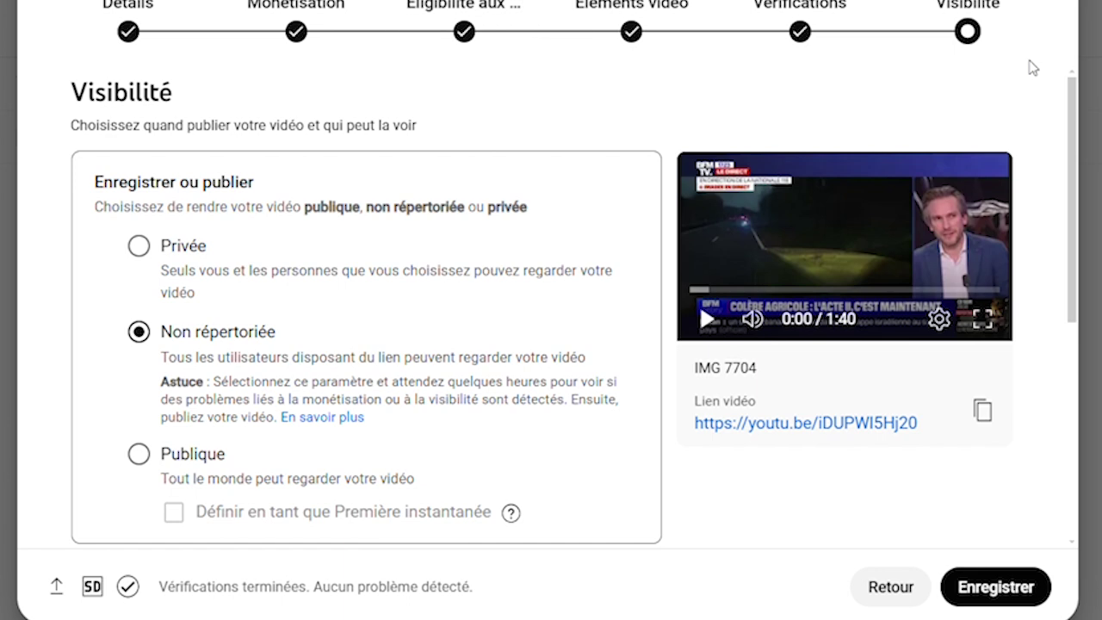
Step: Try the visibility options Publique, Privée and Non répertoriée for the video
{"action": "left_click_drag", "start_coordinate": [1074, 120], "coordinate": [1076, 209]}
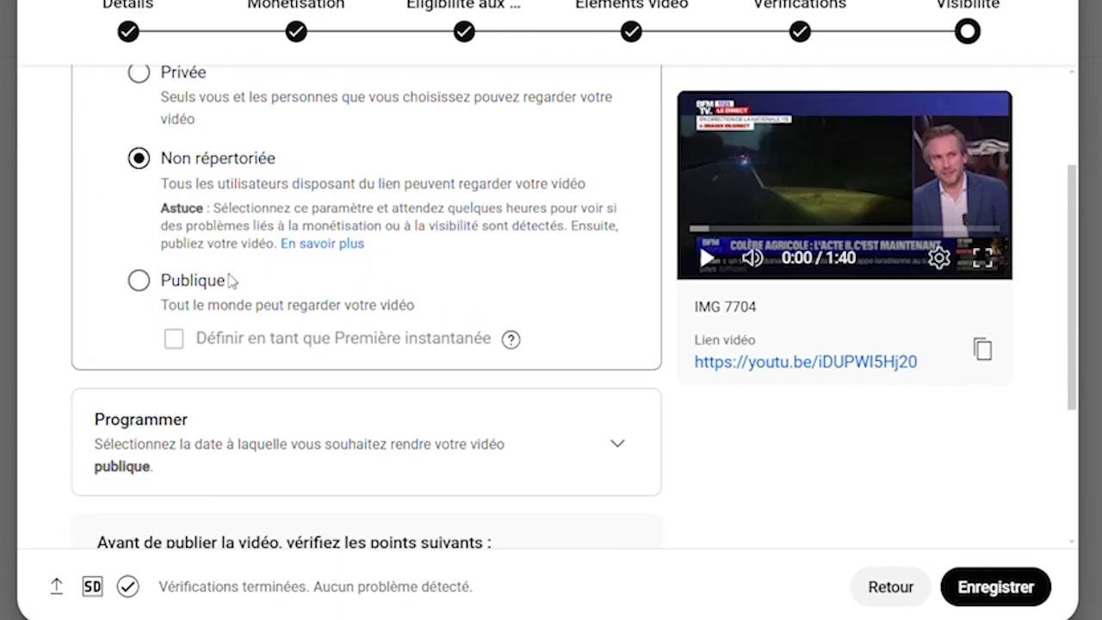
{"action": "left_click", "coordinate": [143, 286]}
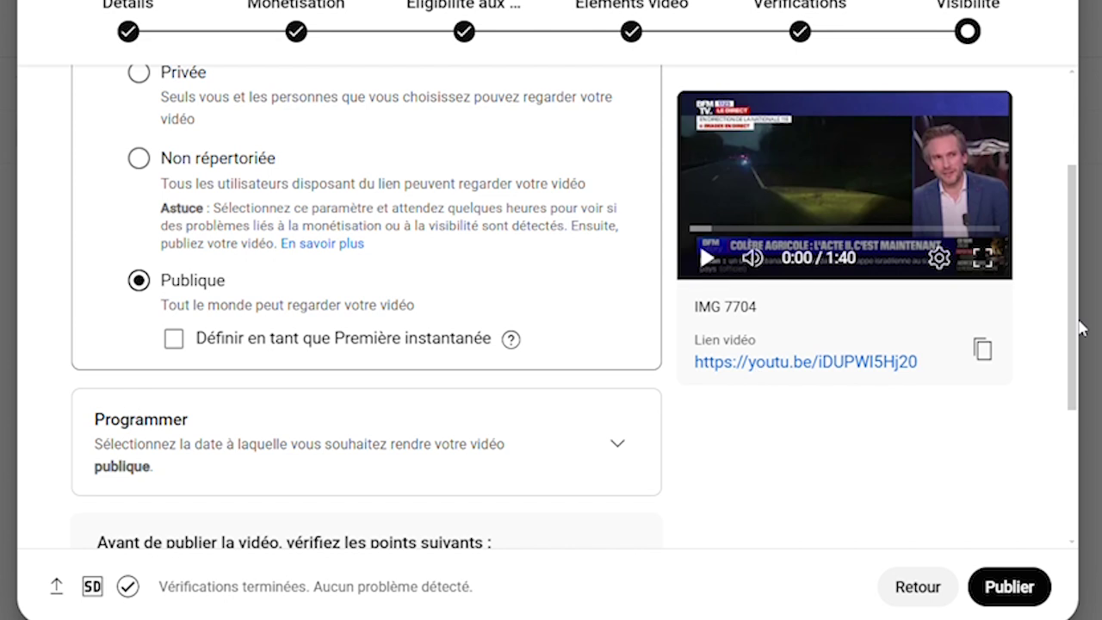
{"action": "left_click_drag", "start_coordinate": [1076, 323], "coordinate": [1077, 267]}
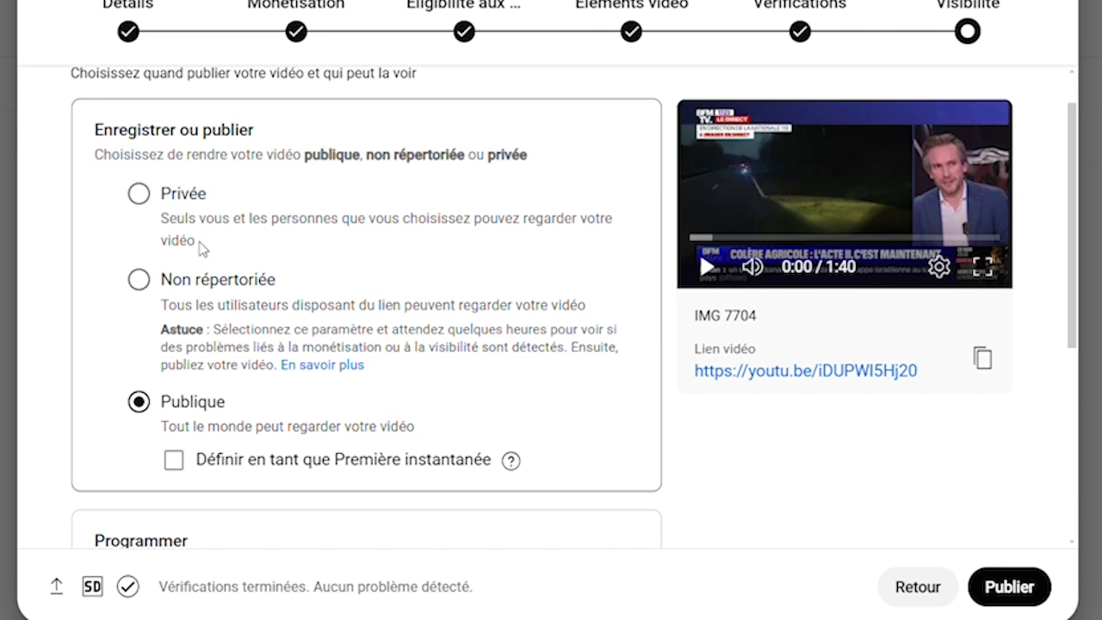
{"action": "left_click", "coordinate": [139, 194]}
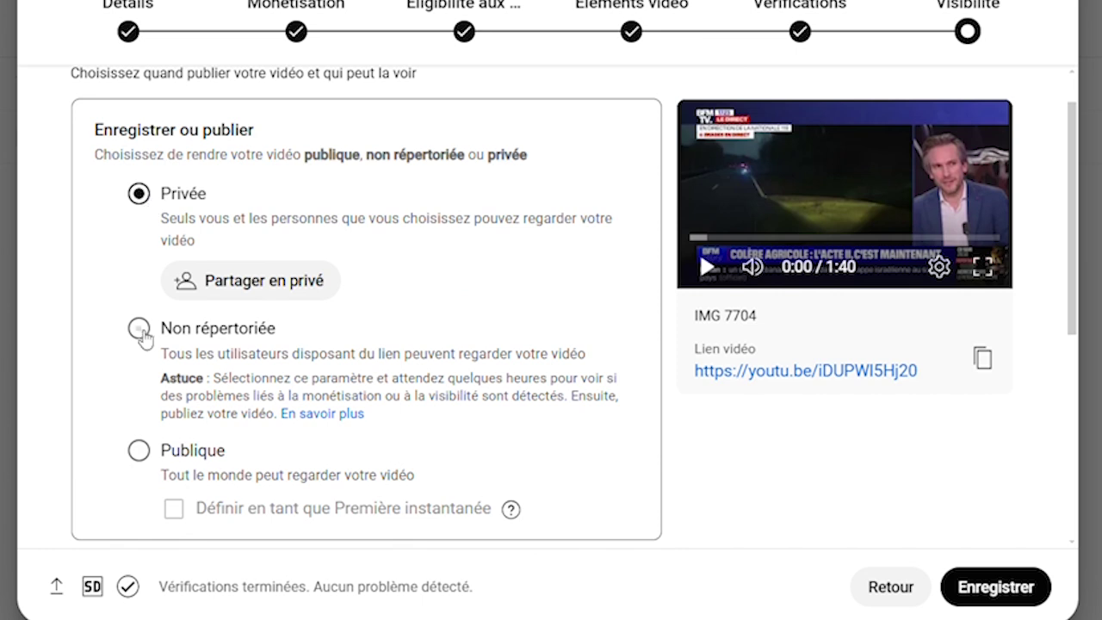
{"action": "left_click", "coordinate": [140, 329]}
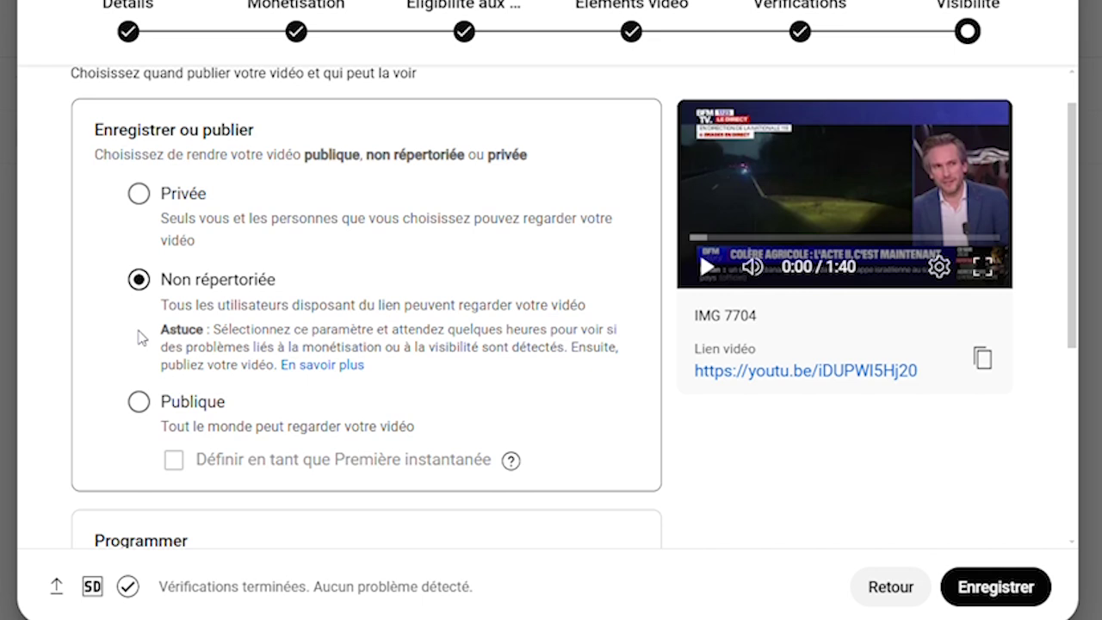
Step: Set the video's visibility to Privée and save it
{"action": "left_click", "coordinate": [147, 201]}
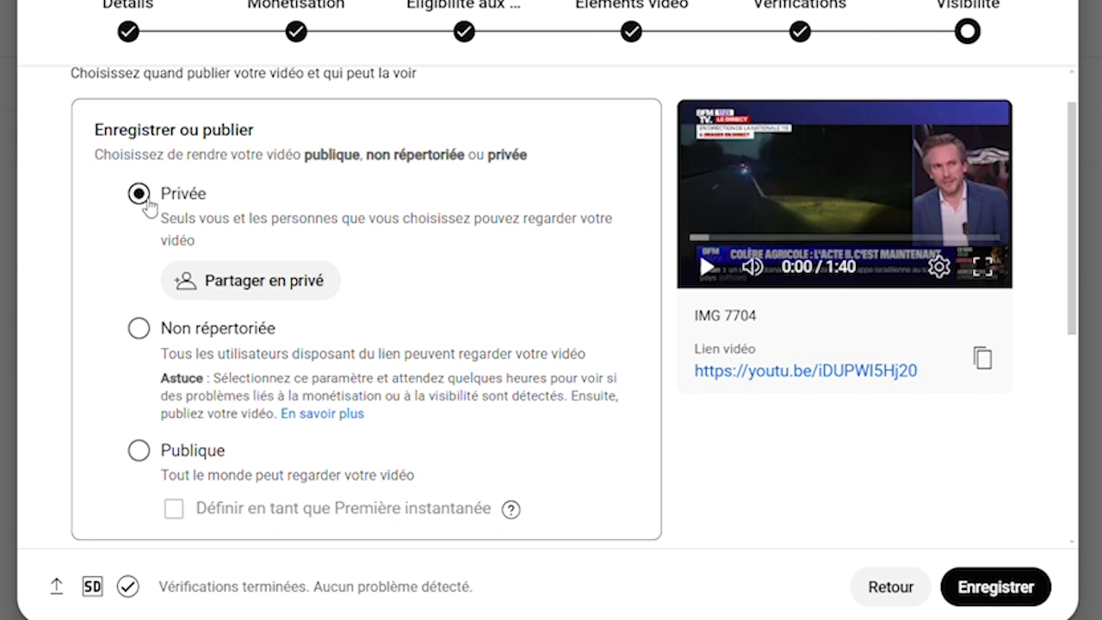
{"action": "left_click", "coordinate": [997, 589]}
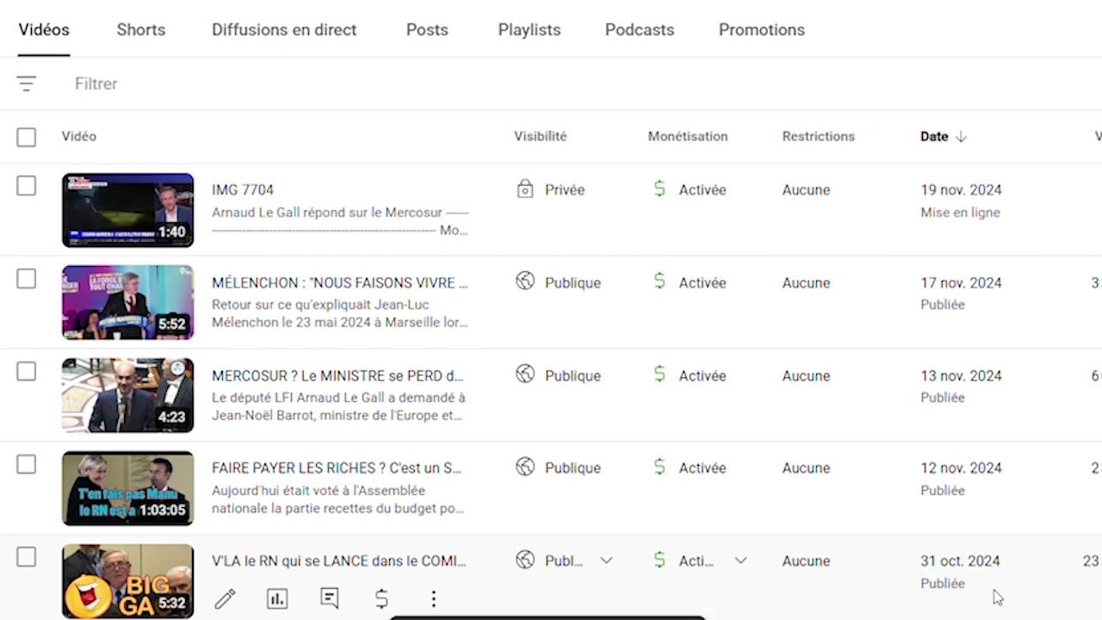
Step: Open the details of the video MÉLENCHON : "NOUS FAISONS VIVRE L'IDÉE HUMAINE" and copy its link
{"action": "scroll", "coordinate": [774, 415], "scroll_direction": "down", "scroll_amount": 1}
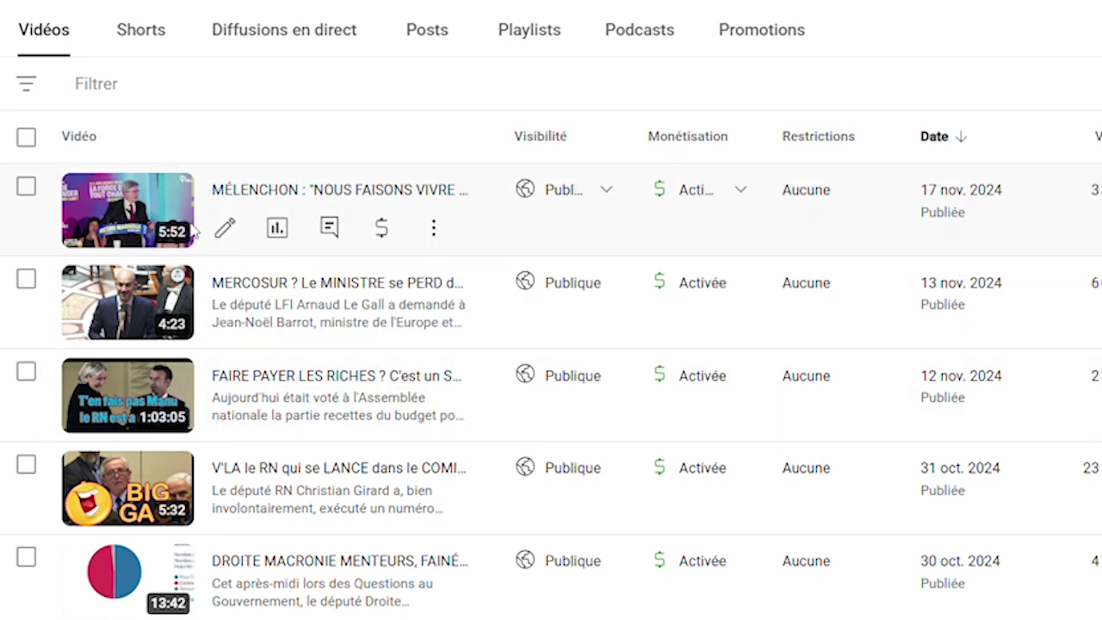
{"action": "left_click", "coordinate": [167, 201]}
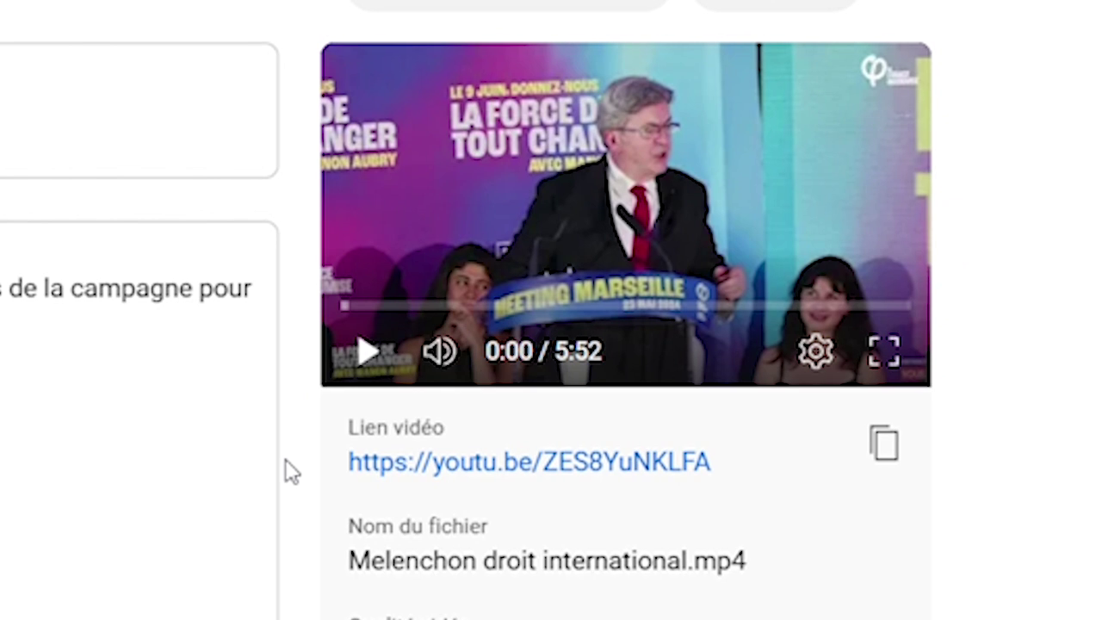
{"action": "left_click", "coordinate": [897, 454]}
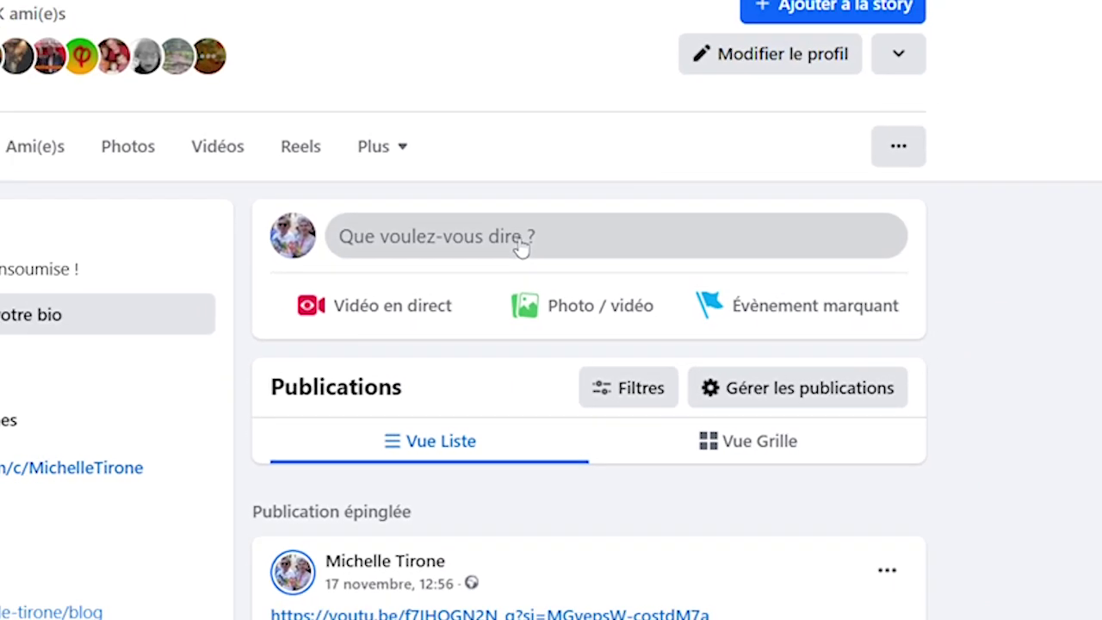
Step: Paste the copied video link into a new public Facebook post, and close the post and Facebook without publishing
{"action": "left_click", "coordinate": [441, 182]}
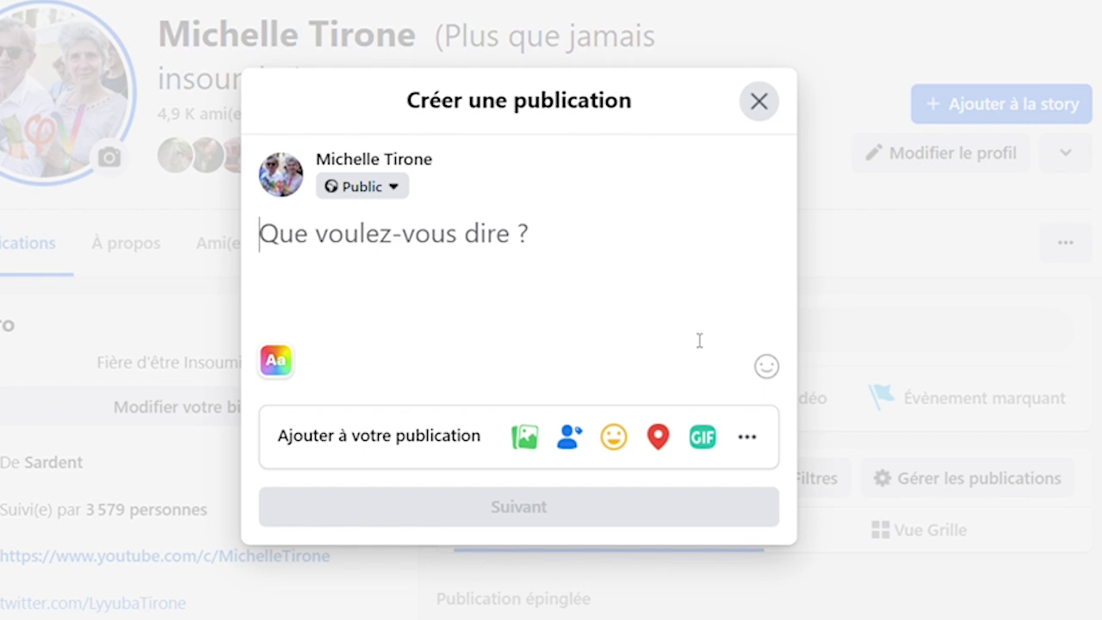
{"action": "key", "text": "ctrl+v"}
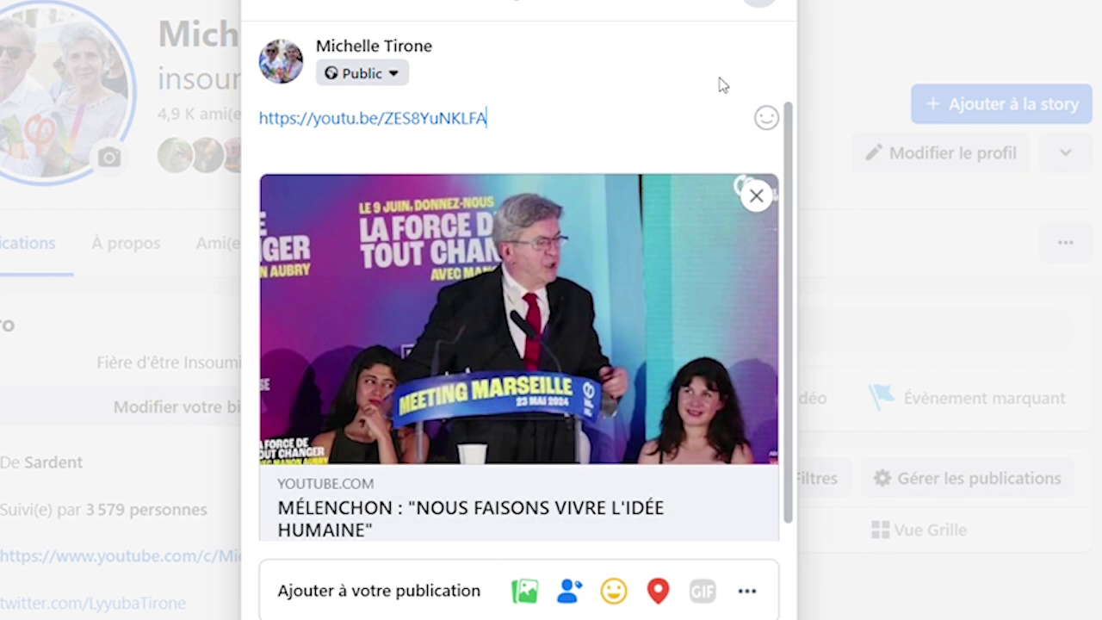
{"action": "left_click", "coordinate": [762, 3]}
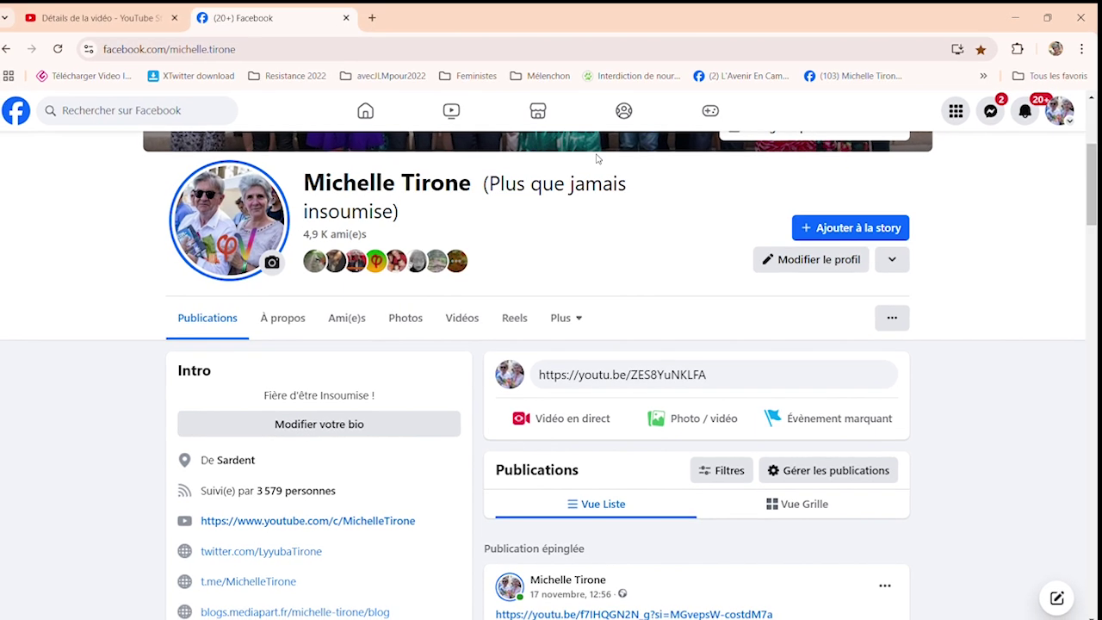
{"action": "left_click", "coordinate": [343, 12]}
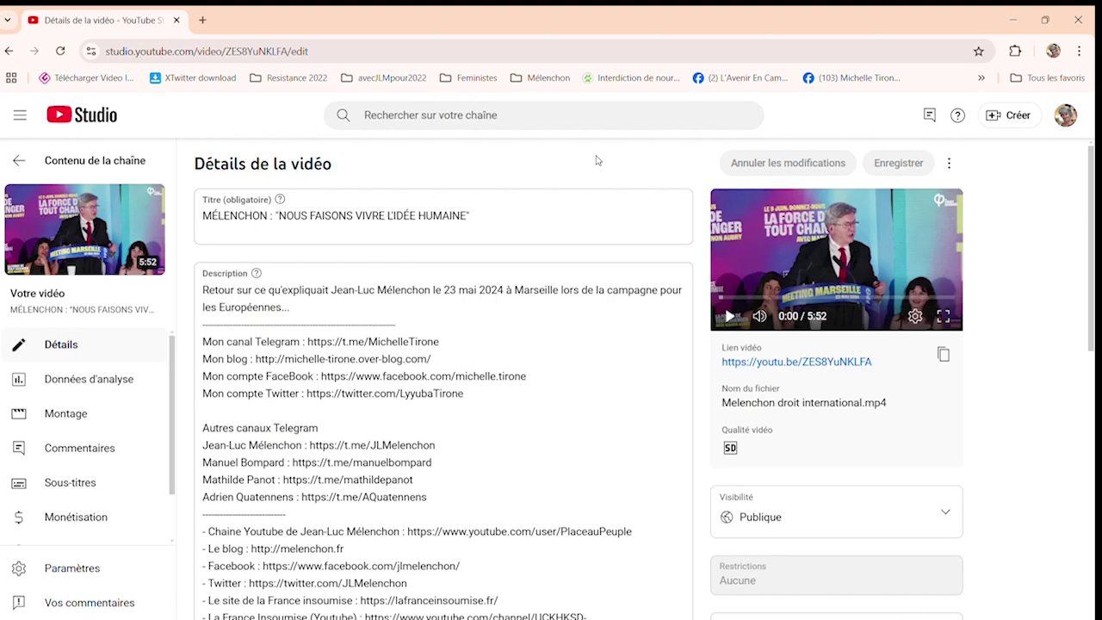